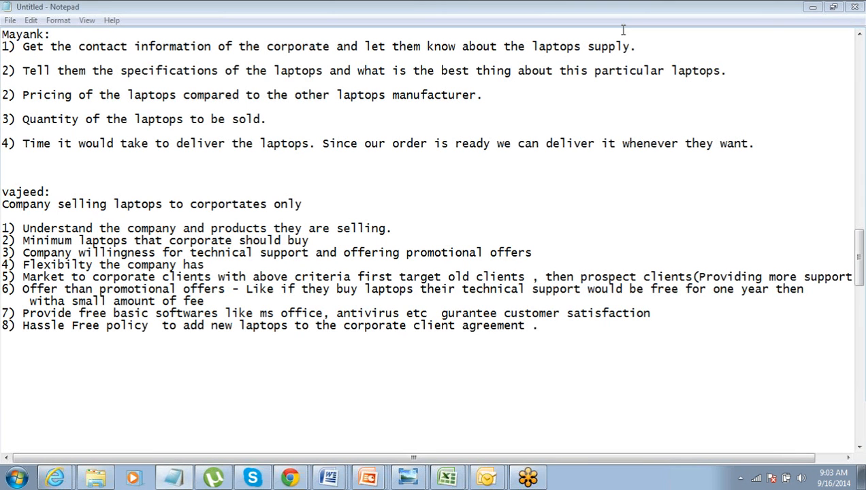
- Read through the notes on laptop strengths, market research and advertising methods, highlighting phrases while reviewing them
scroll(180, 191, "up", 11)
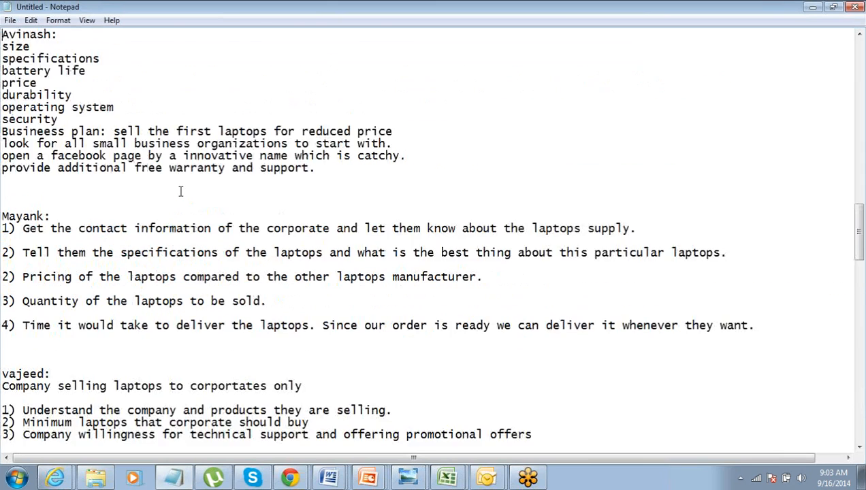
scroll(180, 191, "up", 1)
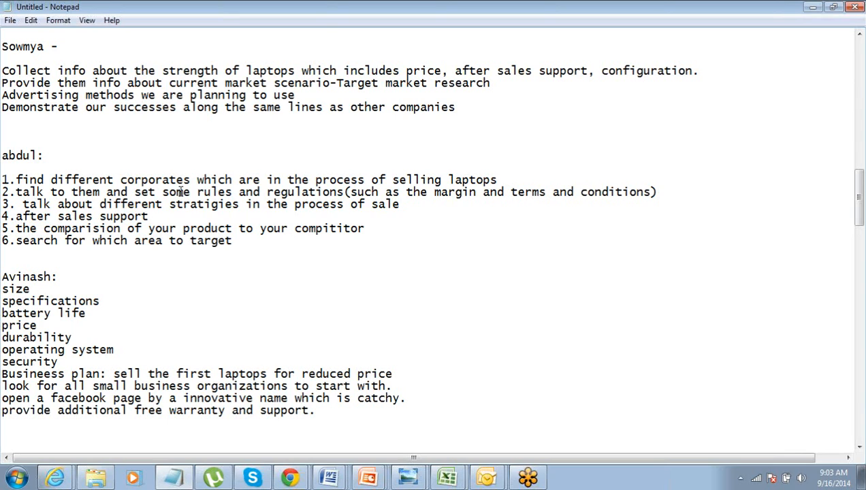
key("ctrl+shift+Right")
key("ctrl+shift+Right")
key("ctrl+shift+Right")
key("ctrl+shift+Right")
key("ctrl+shift+Right")
key("ctrl+shift+Right")
key("ctrl+shift+Right")
key("ctrl+shift+Right")
key("ctrl+shift+Right")
key("ctrl+shift+Right")
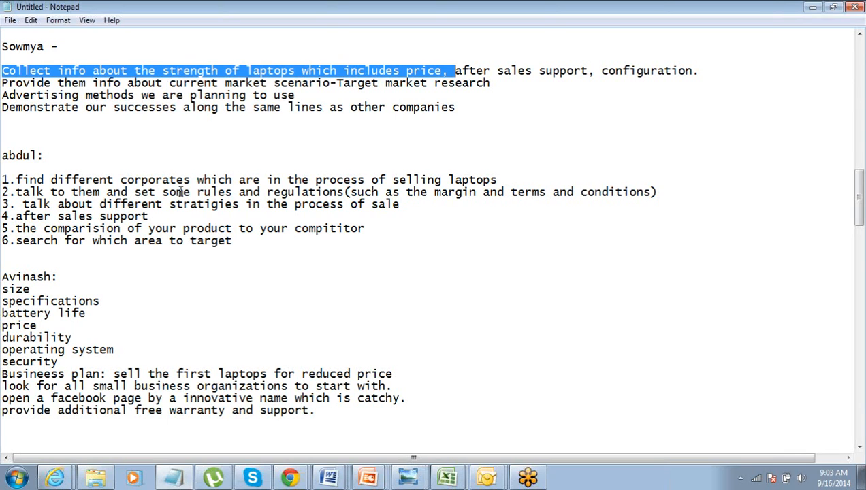
key("End")
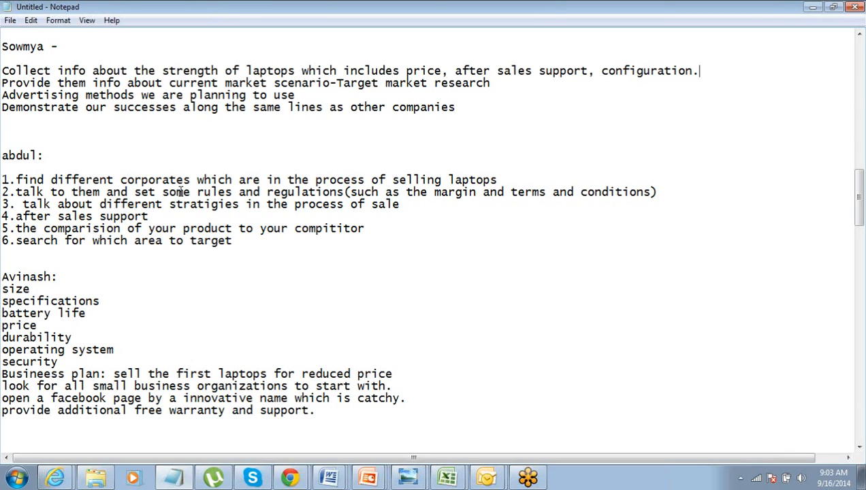
key("Down")
key("Down")
double_click(98, 66)
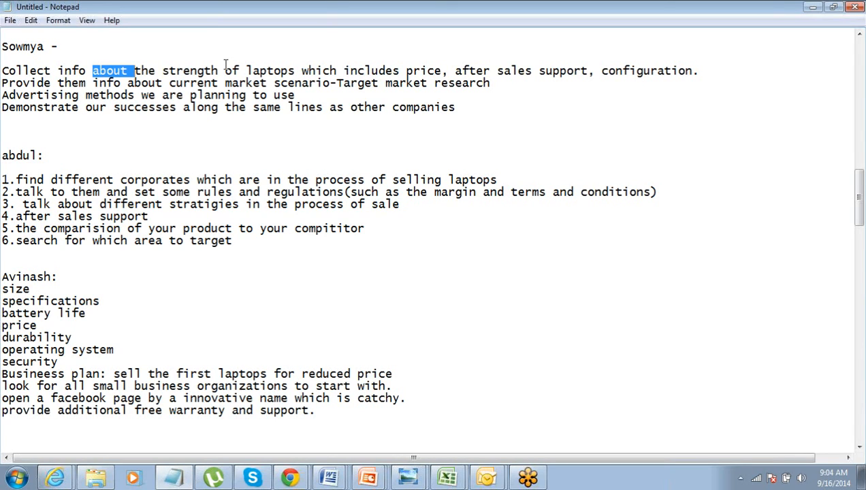
left_click(121, 82)
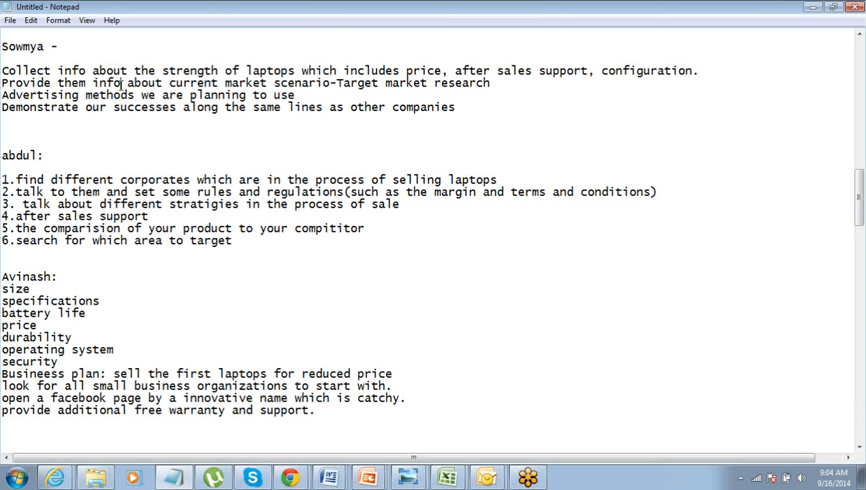
key("End")
key("Down")
key("ctrl+shift+Left")
key("ctrl+shift+Left")
key("ctrl+shift+Left")
key("ctrl+shift+Left")
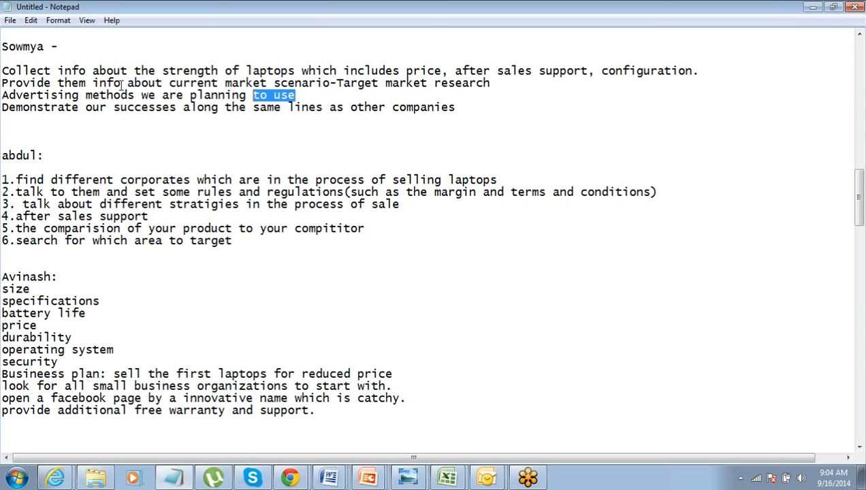
key("Left")
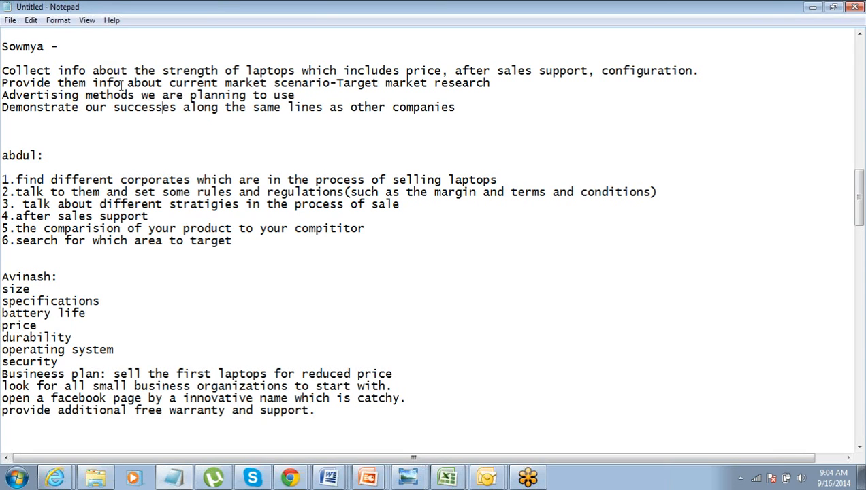
- Delete one extra blank line below the "Demonstrate our successes" line
key("Down")
key("End")
key("Down")
key("Delete")
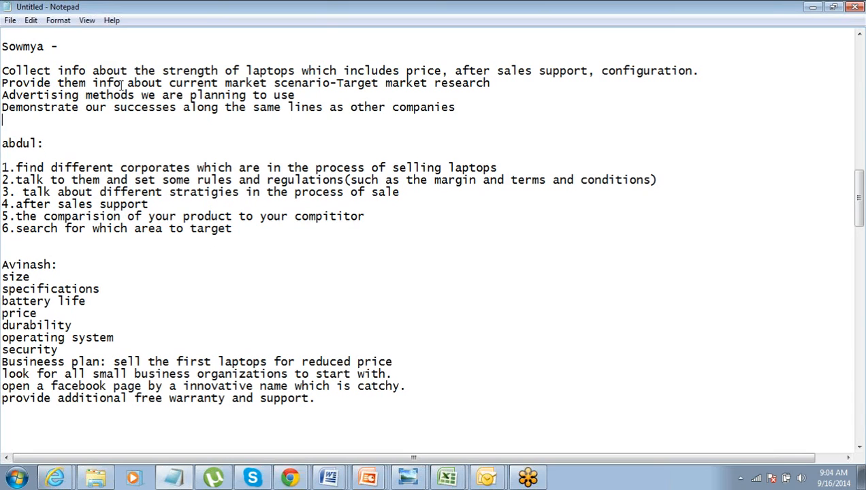
- Examine point 1 of the six-point list, on finding different corporates in the process of selling laptops
key("Down")
key("Down")
key("Down")
key("Right")
key("ctrl+shift+Right")
key("ctrl+shift+Right")
key("ctrl+shift+Right")
key("ctrl+shift+Right")
key("ctrl+shift+Right")
key("ctrl+shift+Right")
key("ctrl+shift+Right")
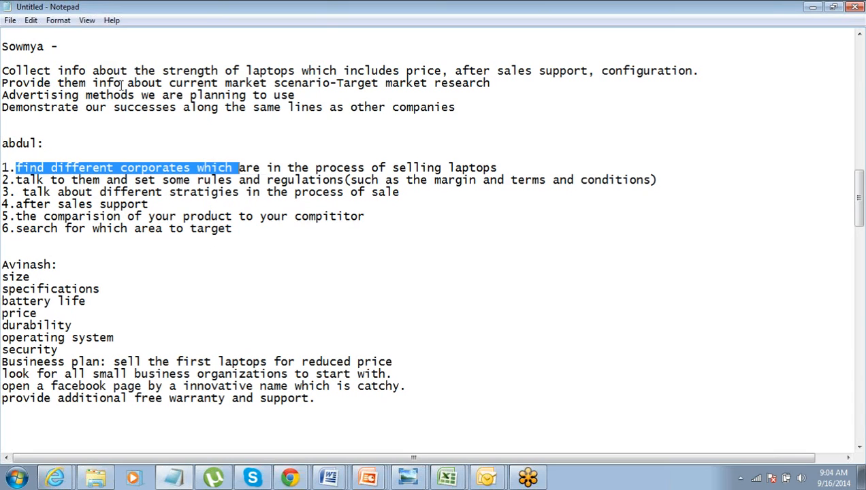
key("ctrl+shift+Right")
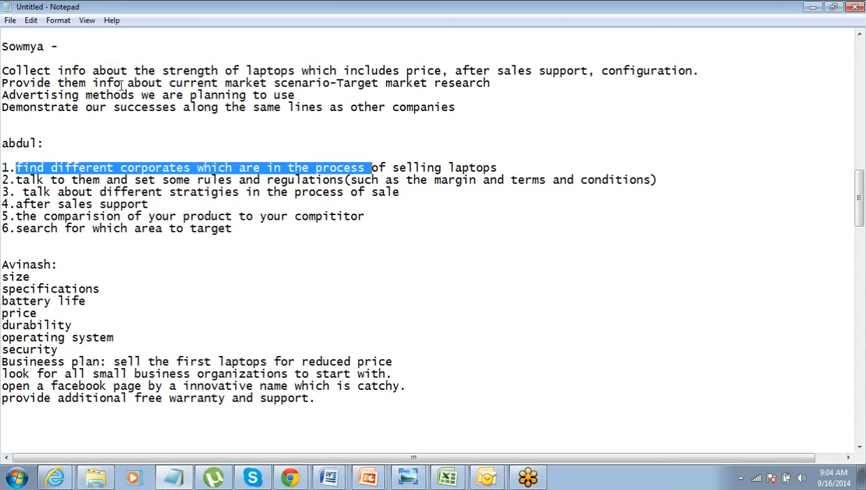
key("End")
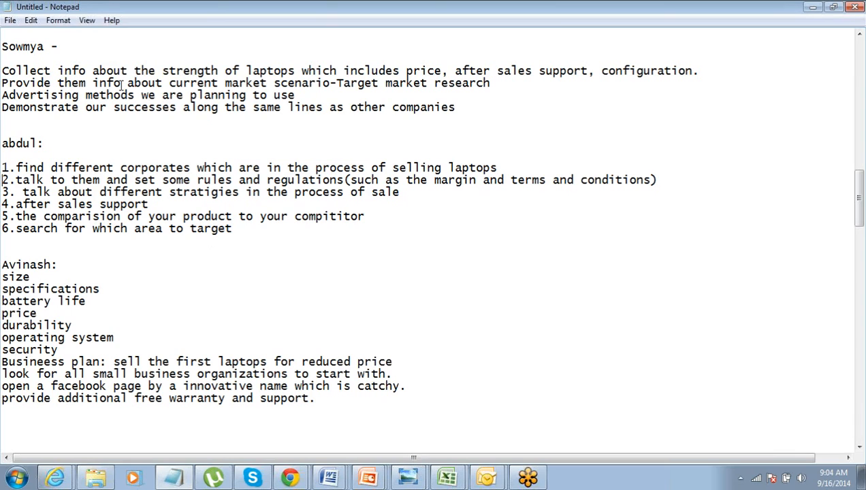
key("Up")
key("ctrl+Left")
key("ctrl+Left")
key("ctrl+shift+Right")
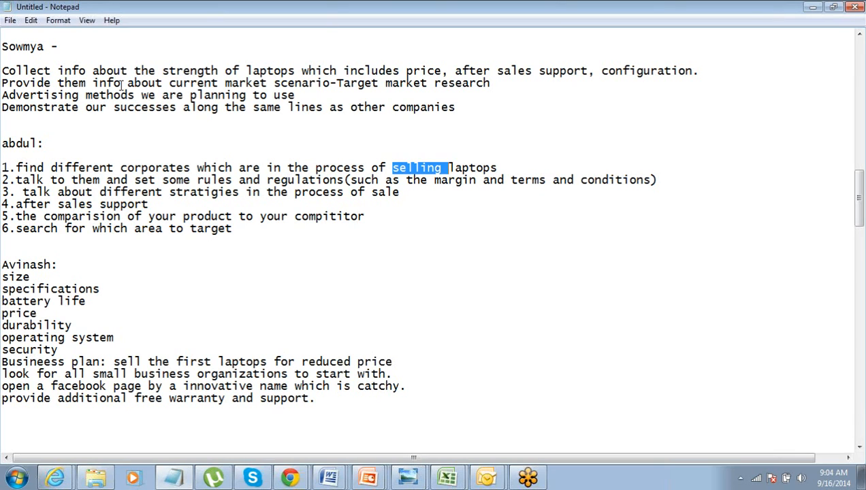
key("Down")
key("Up")
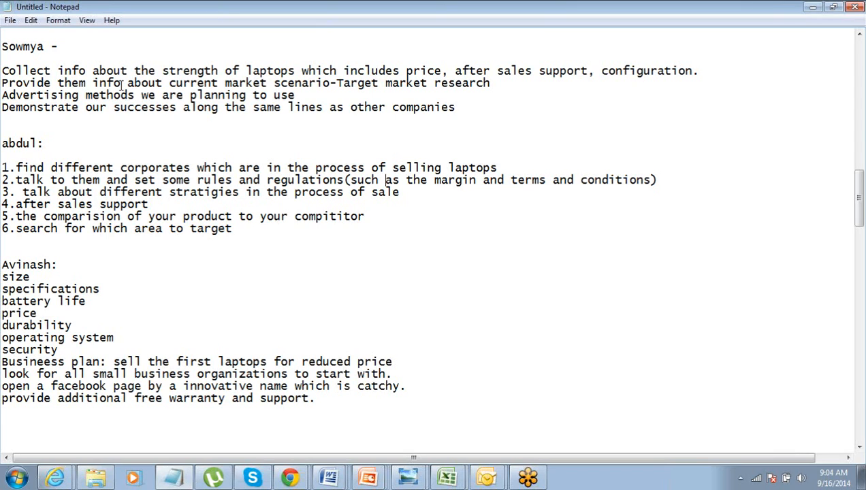
- Examine points 2 to 5 on rules and regulations, sale strategies, after sales support and competitor comparison
key("ctrl+Left")
key("ctrl+Left")
key("ctrl+Left")
key("End")
key("Down")
key("ctrl+shift+Left")
key("ctrl+shift+Left")
key("ctrl+shift+Left")
key("Down")
key("ctrl+shift+Left")
key("ctrl+shift+Left")
key("ctrl+shift+Left")
key("ctrl+shift+Left")
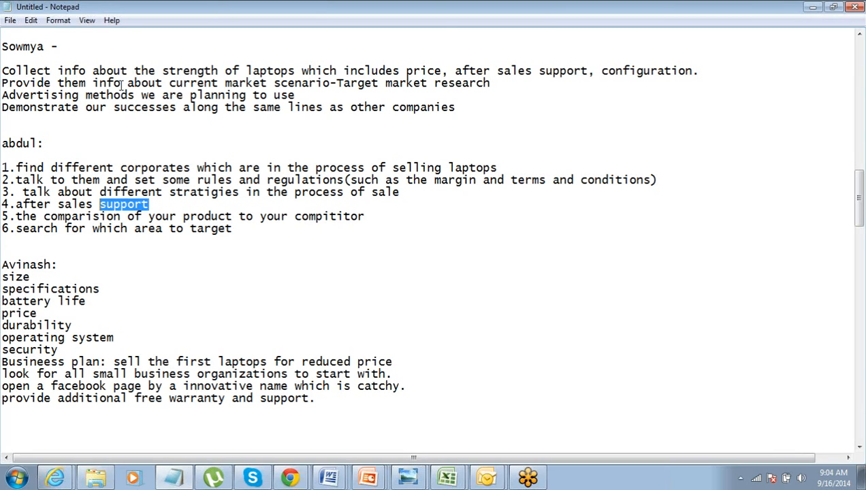
key("End")
key("Down")
key("End")
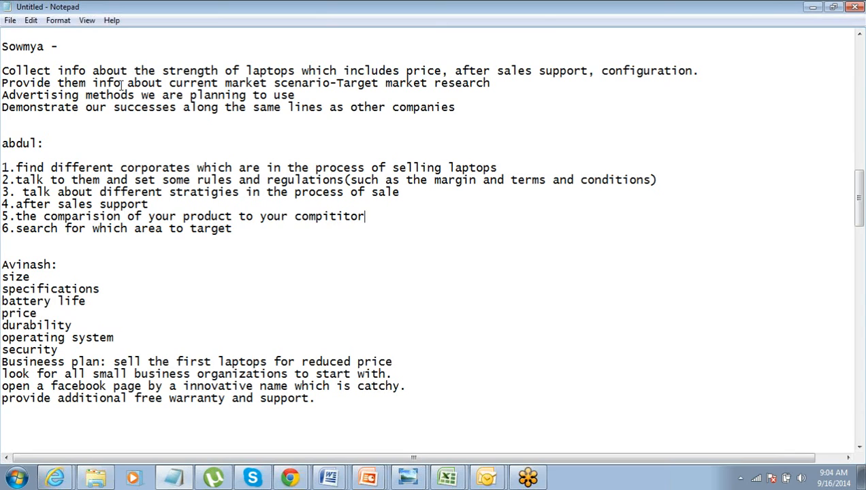
key("ctrl+shift+Left")
key("ctrl+shift+Left")
key("ctrl+shift+Left")
key("ctrl+shift+Left")
key("Left")
- Delete one extra blank line between the six-point list and the section that starts with "size"
key("Down")
key("Down")
key("Down")
key("Delete")
- Highlight the laptop criteria from "size" to "security" to review them
key("Down")
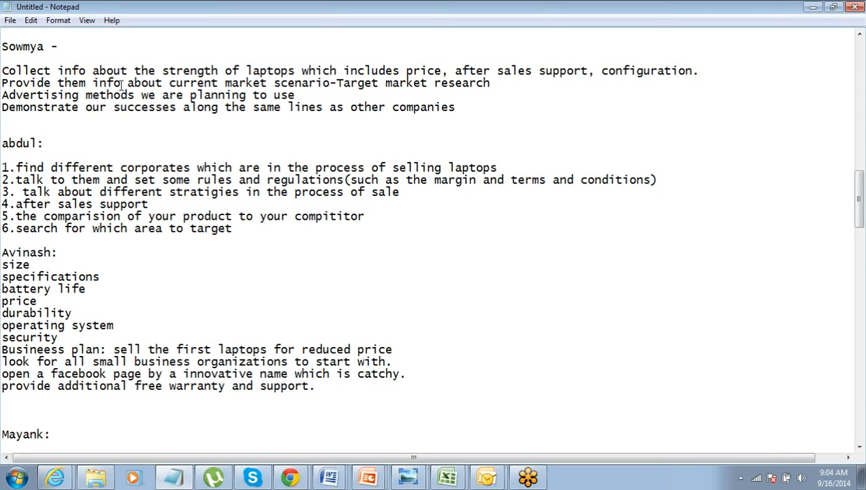
key("shift+Down")
key("shift+Down")
key("shift+Down")
key("shift+Down")
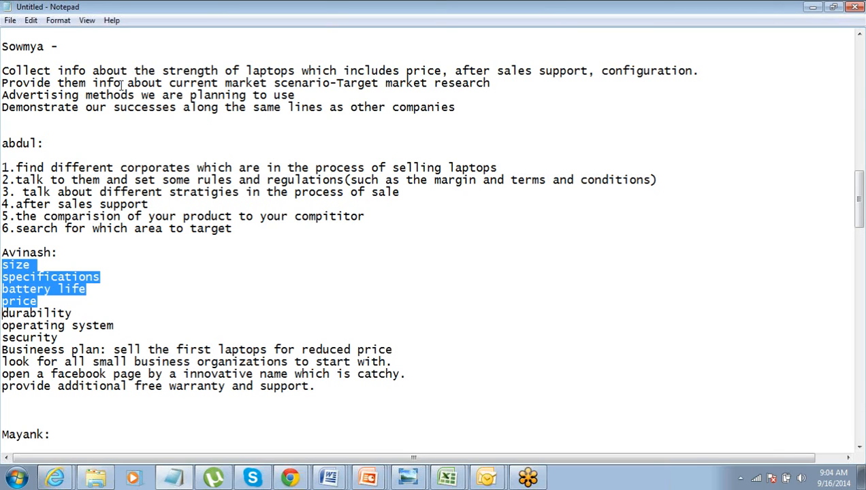
key("shift+Down")
key("shift+Down")
key("shift+Down")
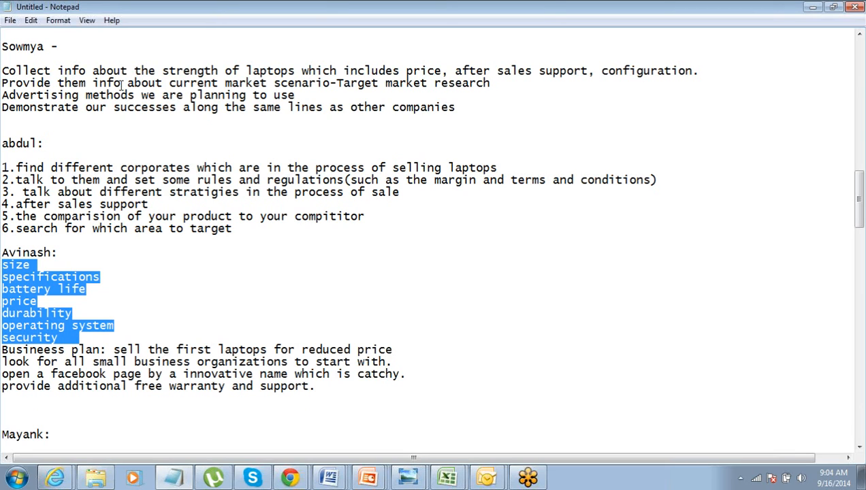
key("shift+Down")
key("shift+Up")
key("Right")
- Examine the business plan lines on reduced price, small business organizations, the facebook page and free warranty and support
key("End")
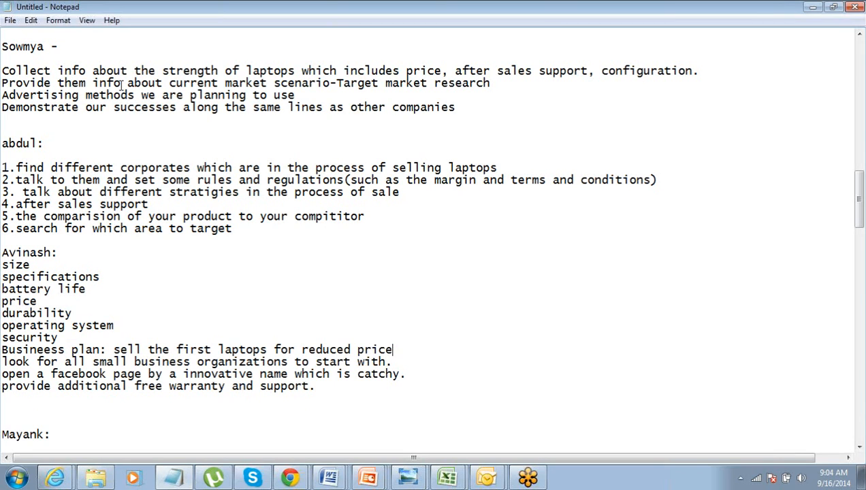
key("shift+Left")
key("shift+Left")
key("shift+Left")
key("shift+Left")
key("shift+Left")
key("shift+Left")
key("shift+Left")
key("shift+Left")
key("shift+Left")
key("shift+Left")
key("shift+Left")
key("shift+Left")
key("shift+Left")
key("shift+Left")
key("shift+Left")
key("shift+Left")
key("shift+Left")
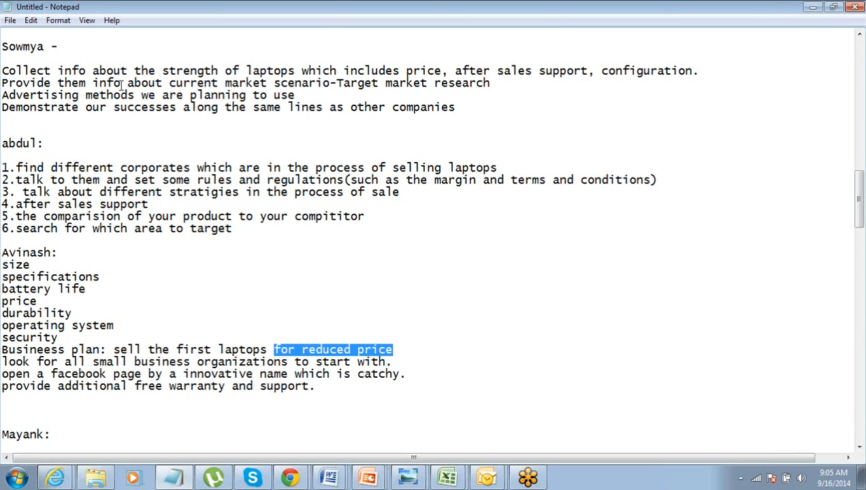
key("Left")
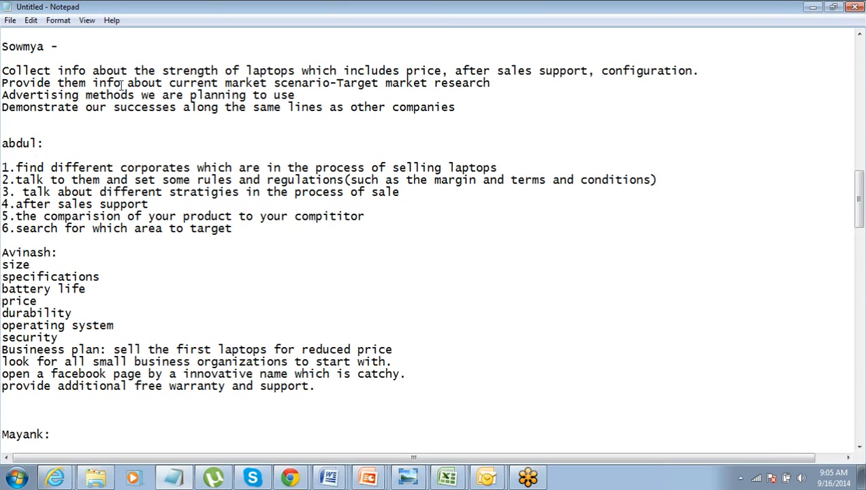
key("Down")
key("End")
key("shift+Left")
key("Down")
key("End")
key("ctrl+shift+Left")
key("ctrl+shift+Left")
key("ctrl+shift+Left")
key("Down")
key("ctrl+shift+Left")
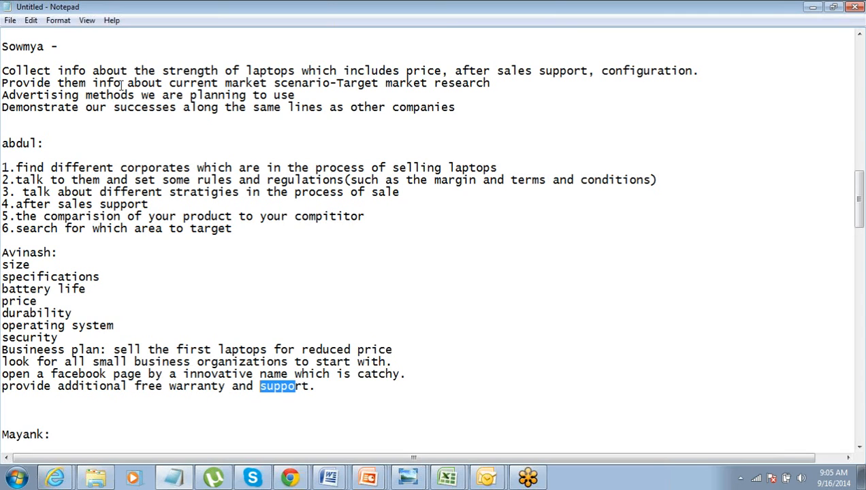
key("ctrl+shift+Left")
- Remove the blank lines between the points on contact information, laptop specifications and pricing
key("Up")
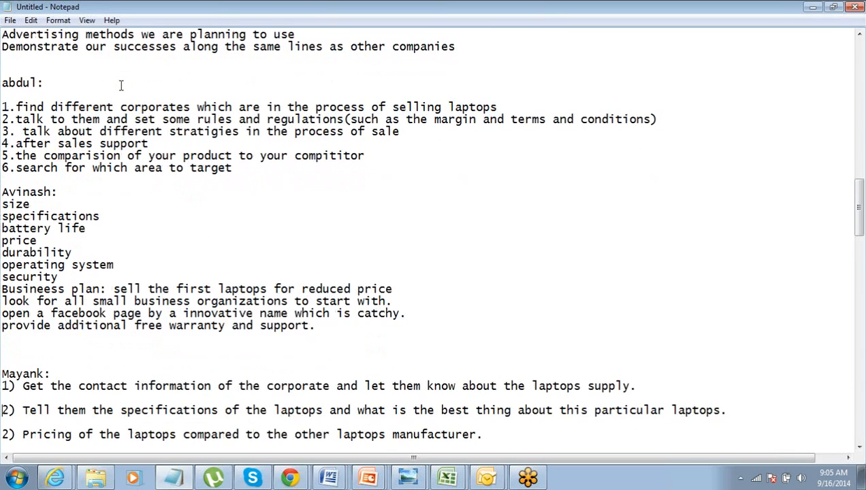
key("BackSpace")
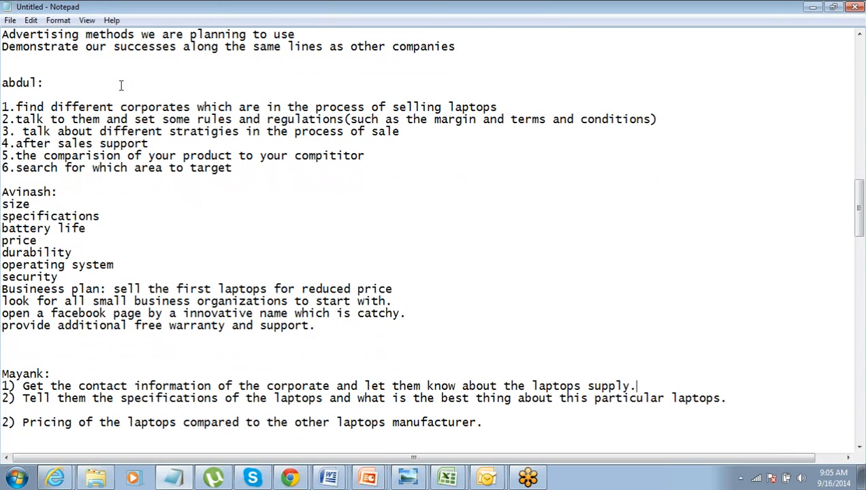
key("BackSpace")
key("Down")
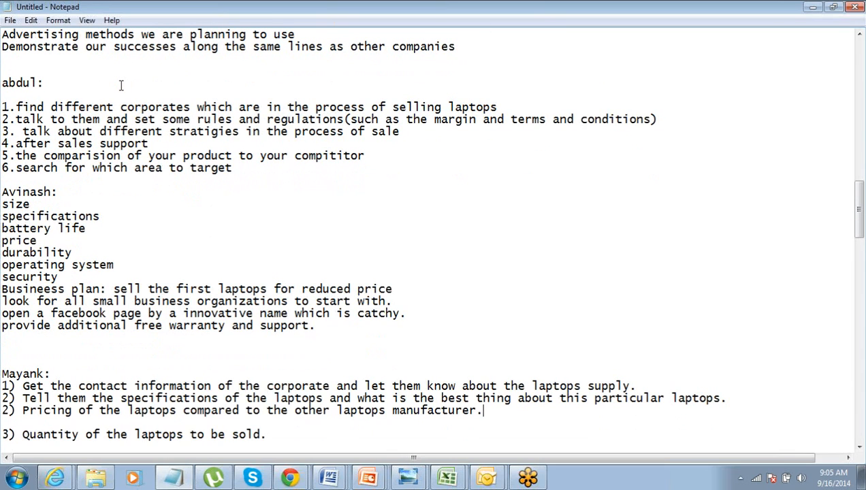
- Remove the full stop after "laptops supply" and go over the points on specifications, pricing, quantity and delivery time
key("Up")
key("Up")
key("Down")
key("Down")
key("Up")
key("Up")
key("End")
key("Down")
key("Down")
key("Down")
key("Down")
key("Down")
key("Down")
key("Up")
key("Up")
key("Up")
key("Up")
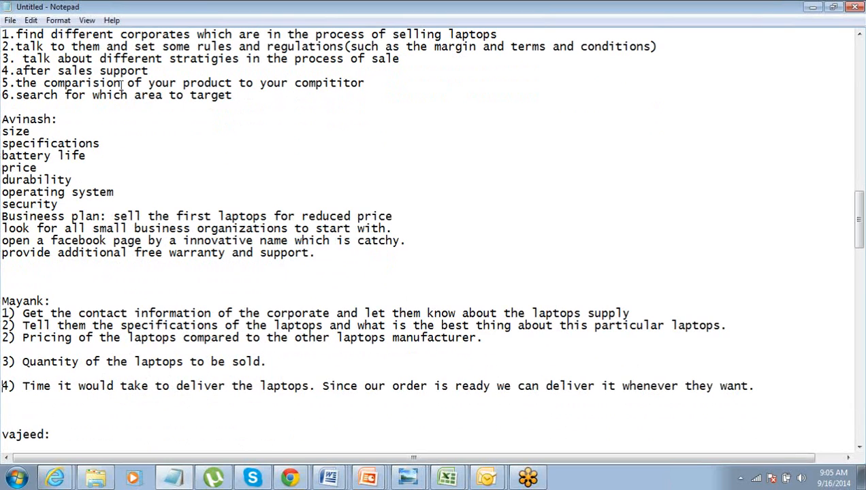
key("Down")
key("Down")
key("Down")
key("Down")
key("Down")
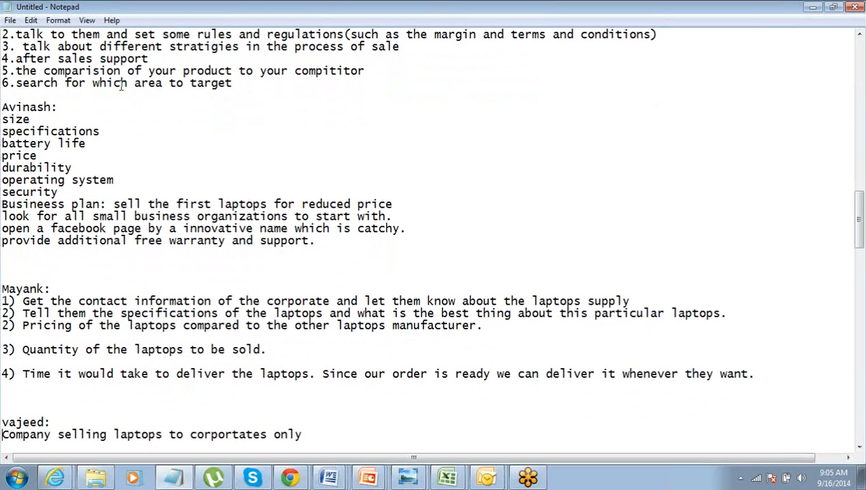
- Examine the "Company selling laptops" line and the points on understanding the company and minimum laptops, highlighting the text being read
scroll(121, 83, "down", 5)
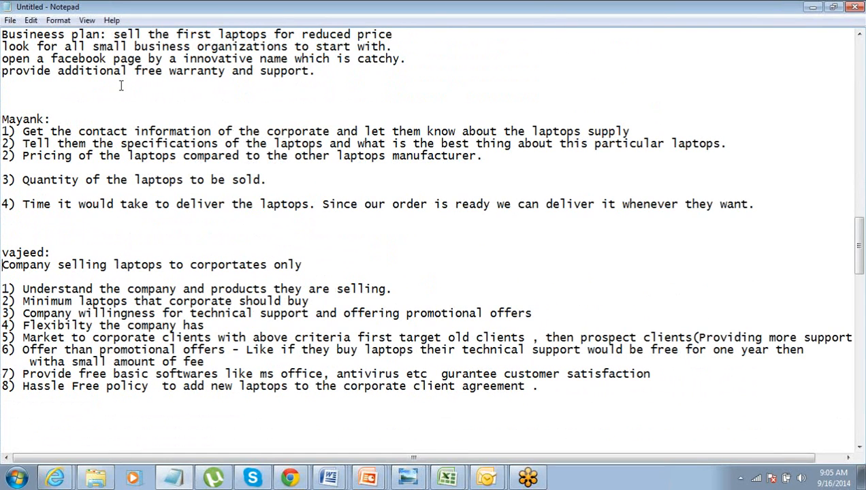
key("shift+Down")
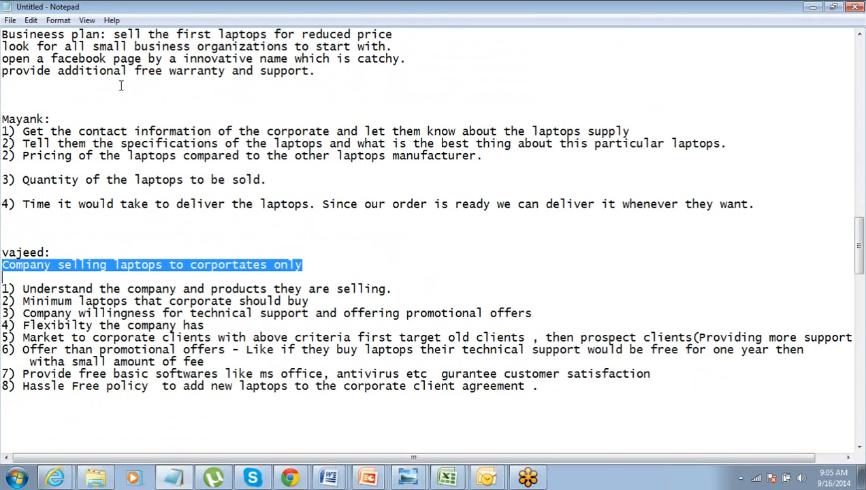
key("Down")
key("End")
key("shift+Left")
key("shift+Left")
key("shift+Left")
key("shift+Left")
key("shift+Left")
key("shift+Left")
key("shift+Left")
key("shift+Left")
key("shift+Left")
key("shift+Left")
key("shift+Left")
key("shift+Left")
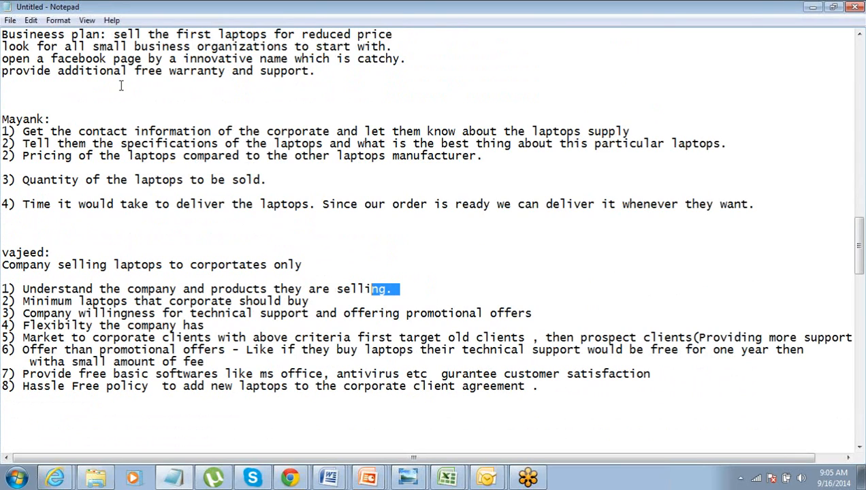
key("Down")
key("shift+Left")
key("shift+Left")
key("shift+Left")
key("shift+Left")
key("shift+Left")
key("shift+Left")
key("shift+Left")
key("shift+Left")
key("shift+Left")
key("shift+Left")
key("shift+Left")
key("shift+Left")
key("shift+Left")
key("shift+Left")
key("shift+Left")
key("shift+Left")
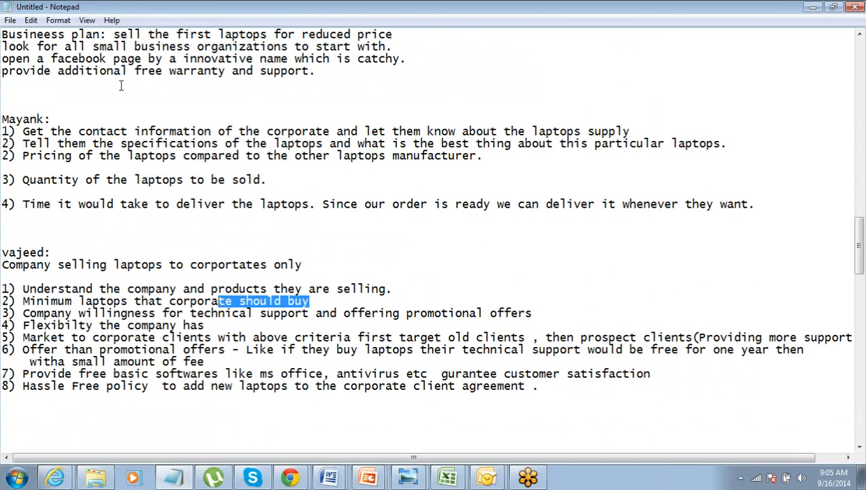
- Examine the points on technical support, promotional offers and company flexibility, highlighting the text being read
key("Down")
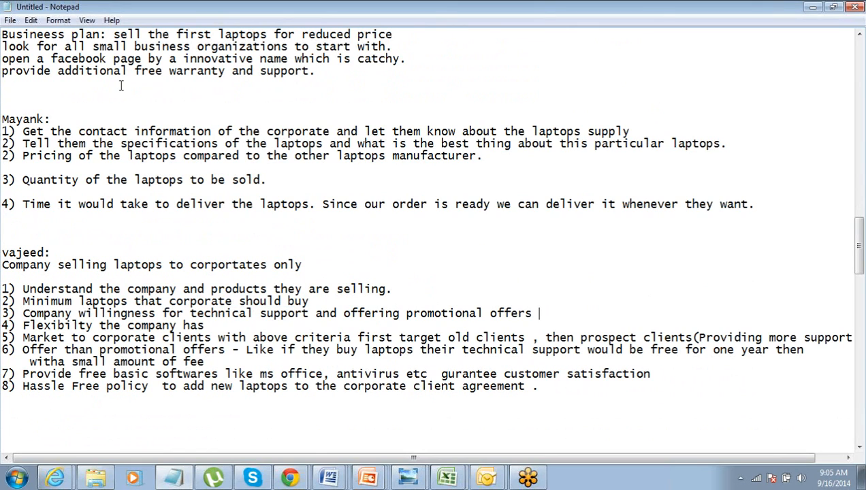
key("shift+Left")
key("shift+Left")
key("shift+Left")
key("shift+Left")
key("shift+Left")
key("shift+Left")
key("shift+Left")
key("shift+Left")
key("shift+Left")
key("shift+Left")
key("shift+Left")
key("shift+Left")
key("shift+Left")
key("shift+Left")
key("shift+Left")
key("shift+Left")
key("shift+Left")
key("shift+Left")
key("shift+Left")
key("shift+Left")
key("Right")
key("shift+Left")
key("shift+Left")
key("shift+Left")
key("shift+Left")
key("shift+Left")
key("shift+Left")
key("shift+Left")
key("shift+Left")
key("shift+Left")
key("shift+Left")
key("shift+Left")
key("shift+Left")
key("shift+Left")
key("shift+Left")
key("shift+Left")
key("shift+Left")
key("Down")
key("Down")
- Highlight the point on marketing to corporate clients word by word, up to targeting old clients first
key("Home")
key("ctrl+shift+Right")
key("ctrl+shift+Right")
key("ctrl+shift+Right")
key("ctrl+shift+Right")
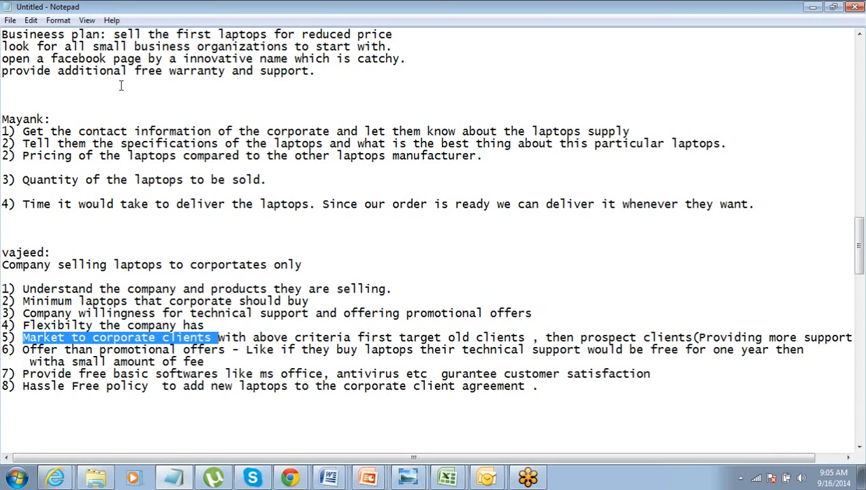
key("ctrl+shift+Right")
key("ctrl+shift+Right")
key("ctrl+shift+Right")
key("ctrl+shift+Right")
key("ctrl+shift+Right")
key("ctrl+shift+Right")
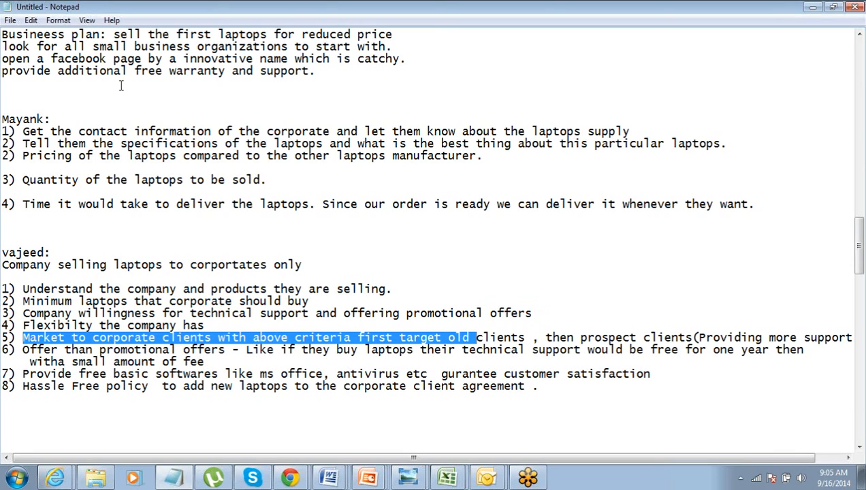
- Examine the remaining points down to the hassle free policy, highlighting "the corporate client agreement ."
key("Down")
key("Down")
key("Down")
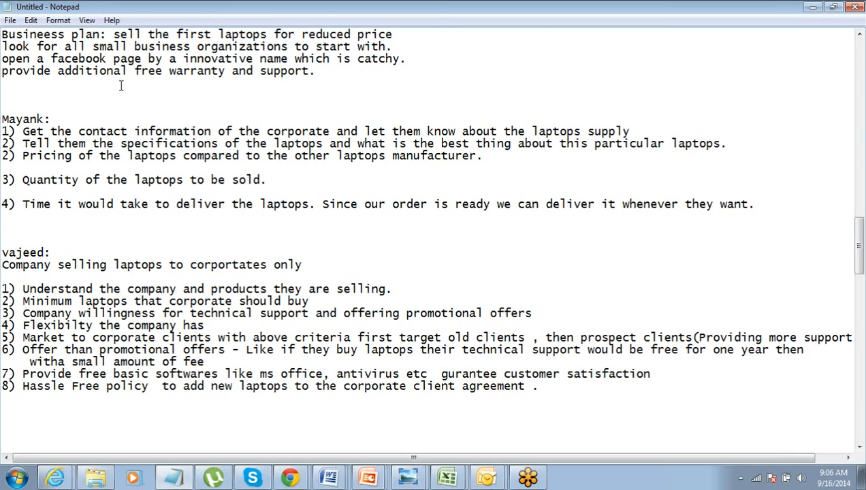
key("End")
key("Down")
key("ctrl+shift+Left")
key("ctrl+shift+Left")
key("ctrl+shift+Left")
key("ctrl+shift+Left")
key("ctrl+shift+Left")
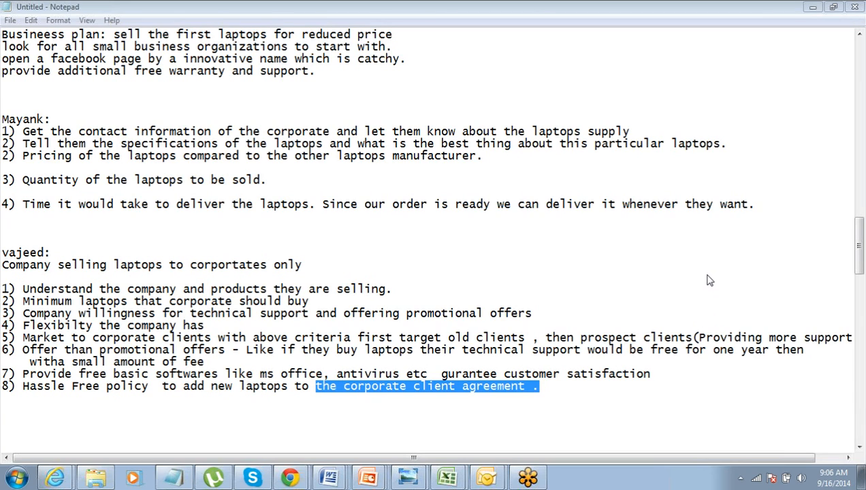
- Paste the copied list starting with "Make a list of Companies" below the hassle free policy point
left_click(564, 385)
key("Return")
key("Return")
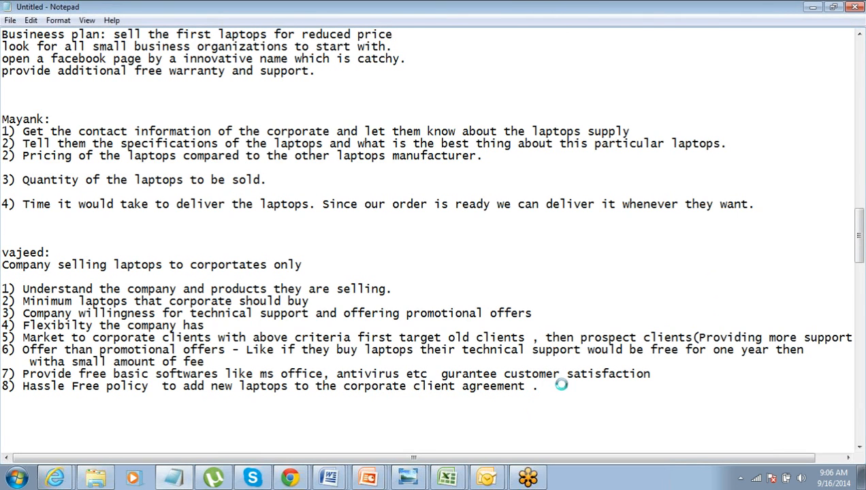
type("Make a list of Companies Know about and company Approch them then list the companies which we can sell Know the requirements and company policies know the current vendor and benefits and defects about Know the defects about current vendors Make possible changes to the computer present ur product Follow up")
- Add a heading line with the participant's first name and a colon above "Make a list of Companies"
key("Up")
key("Up")
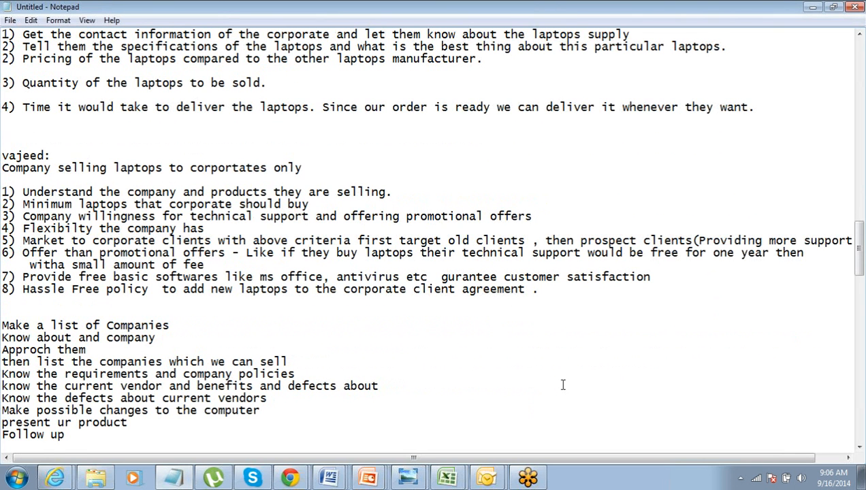
key("Return")
key("Return")
key("Up")
type("Deepth")
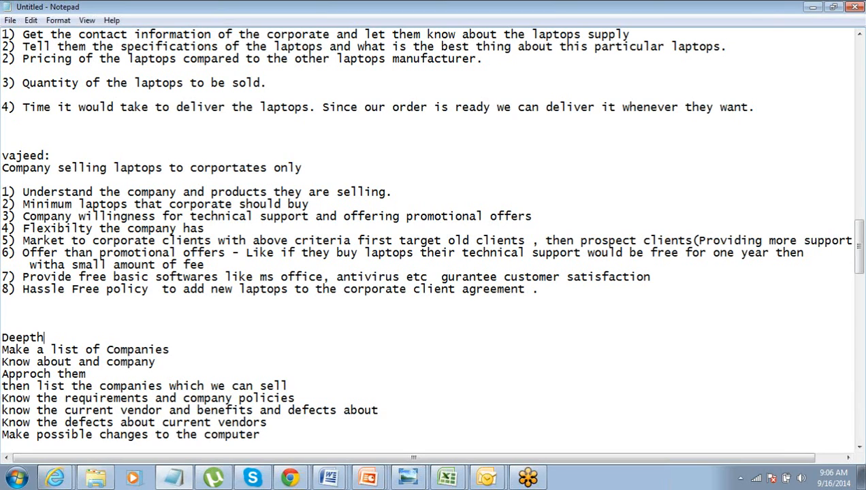
type("i:")
- Highlight the whole pasted list from "Make a list of Companies" to "Follow up" to look it over
key("Down")
key("Home")
key("shift+Down")
key("shift+Down")
key("shift+Down")
key("shift+Down")
key("shift+Down")
key("shift+Down")
key("shift+Down")
key("shift+Down")
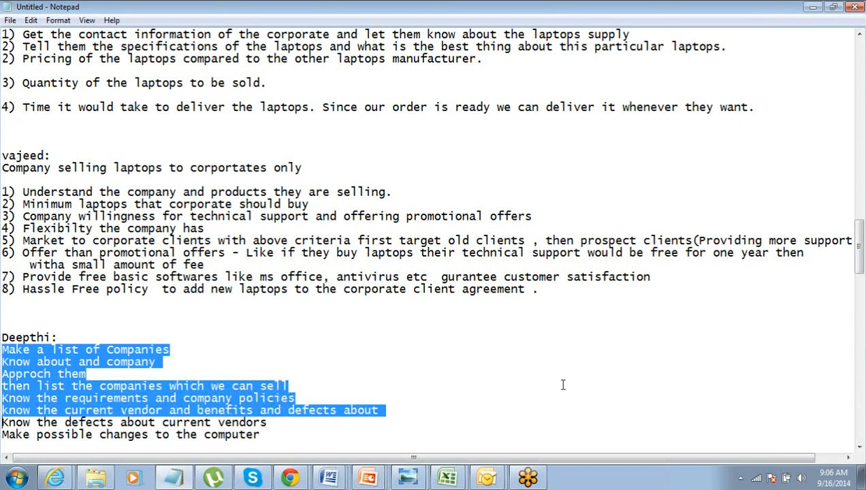
key("shift+Down")
key("shift+Down")
key("shift+Down")
key("shift+Down")
key("shift+Down")
key("shift+Down")
key("shift+Down")
key("shift+Down")
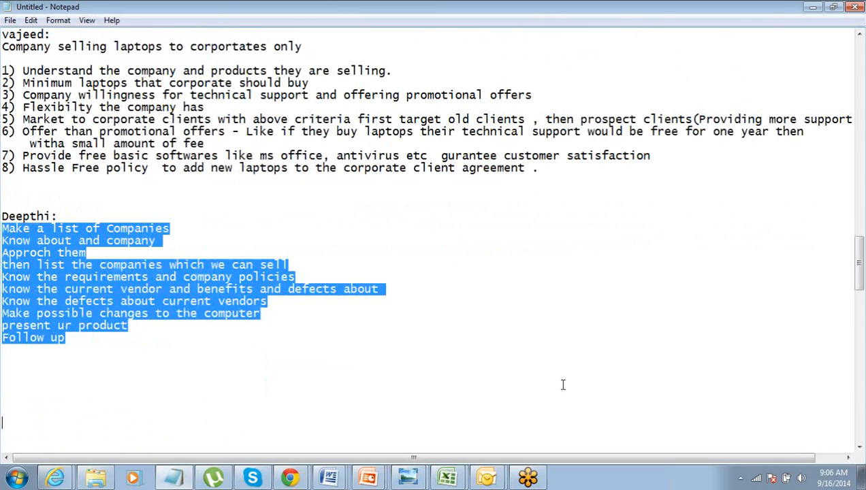
key("Down")
key("Down")
key("Down")
key("Down")
key("Down")
key("Down")
key("Down")
key("Down")
key("Down")
key("Down")
key("Down")
key("Down")
key("Down")
key("Down")
key("Down")
key("Down")
key("Down")
key("Down")
key("Down")
key("Down")
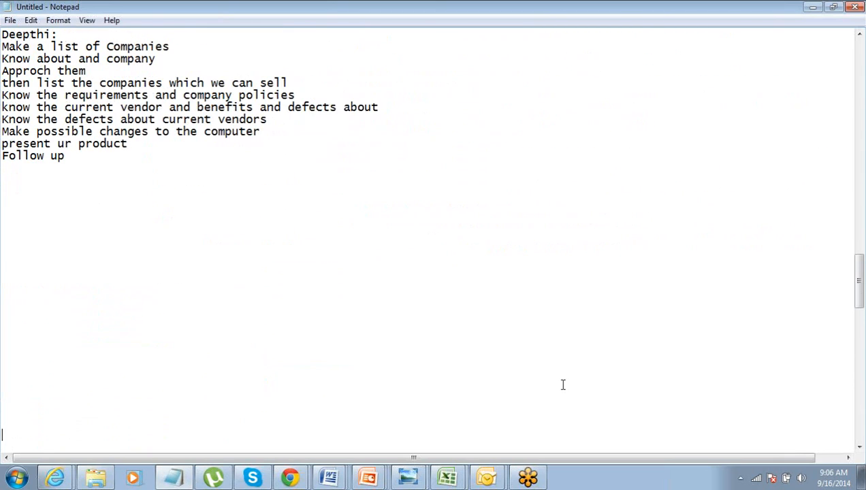
- Examine the first lines of the pasted list, highlighting "Know about and company"
key("Up")
key("Up")
key("Up")
key("Up")
key("Up")
key("Up")
key("Up")
key("Up")
key("Down")
key("Up")
key("shift+End")
key("Down")
key("Up")
key("shift+Down")
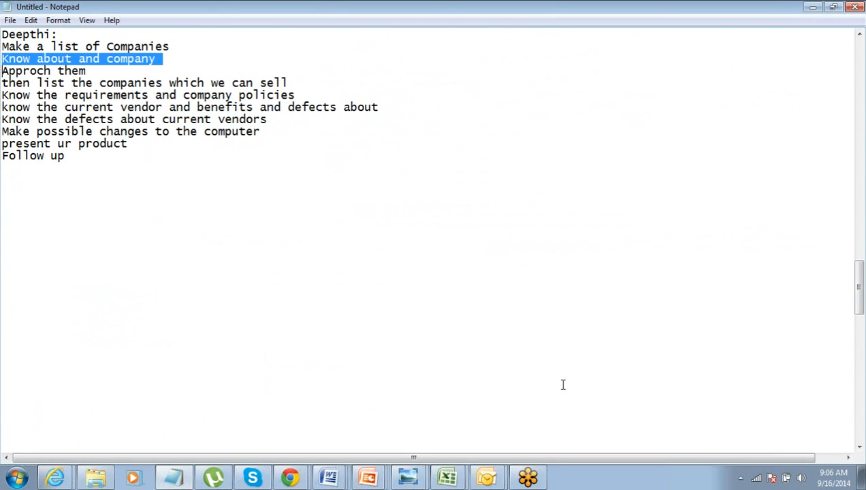
key("Down")
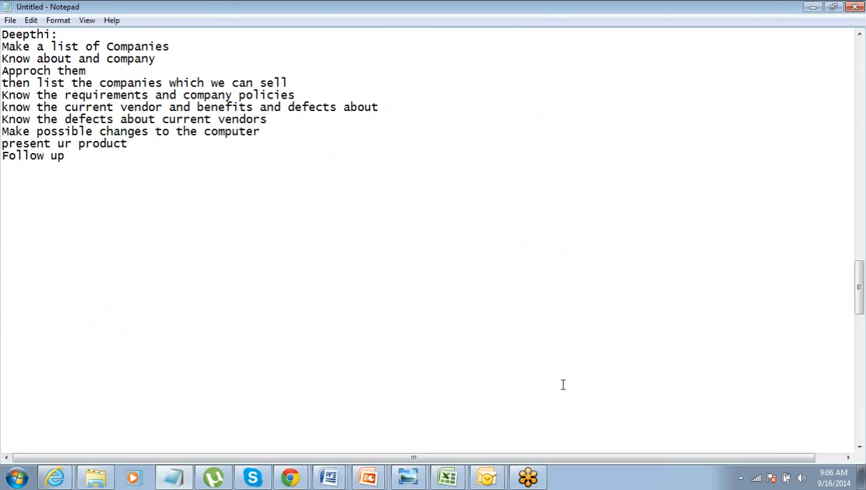
- Examine the lines on listing companies, knowing requirements and company policies, and the current vendor's benefits, highlighting each in turn
key("shift+Up")
key("Down")
key("shift+End")
key("Down")
key("Up")
key("shift+Down")
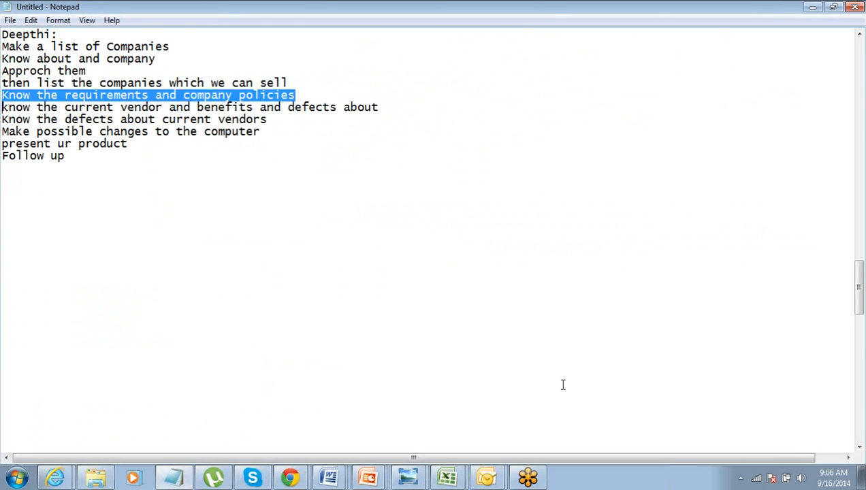
key("Down")
key("Up")
key("shift+Down")
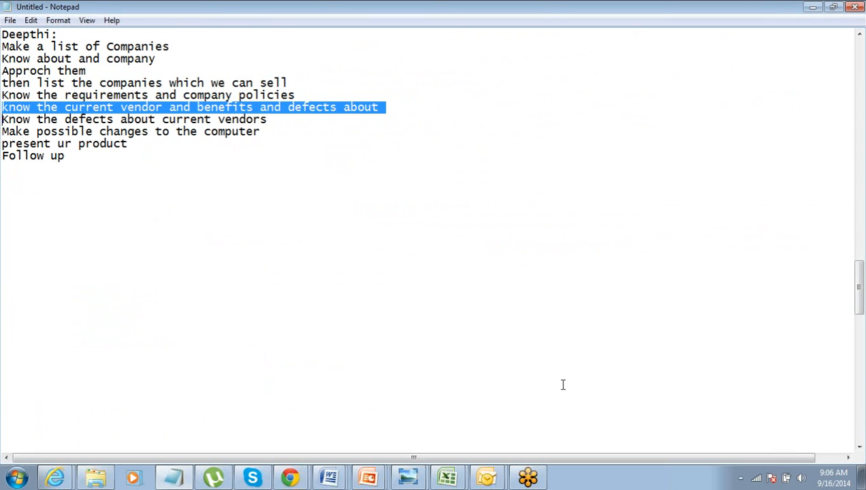
- Examine the lines from the current vendors' defects to "Follow up", highlighting the text being read
key("Down")
key("Up")
key("shift+Down")
key("Down")
key("Up")
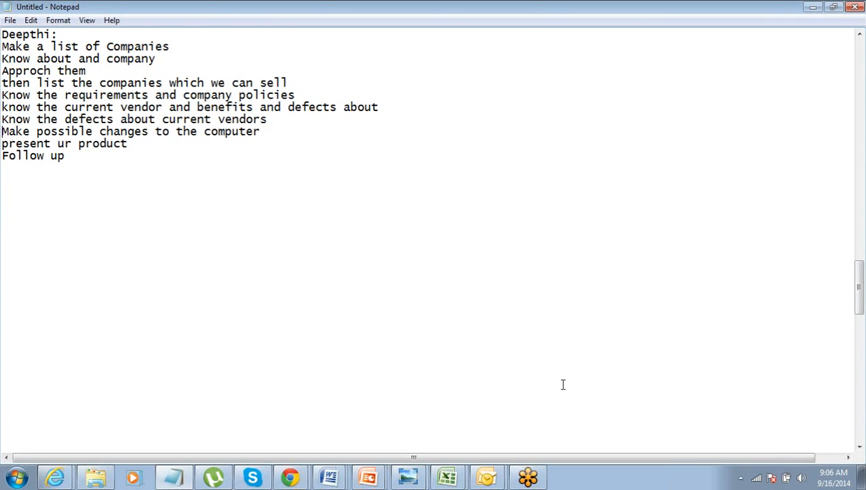
key("shift+Down")
key("Down")
key("Up")
key("shift+Down")
key("shift+Down")
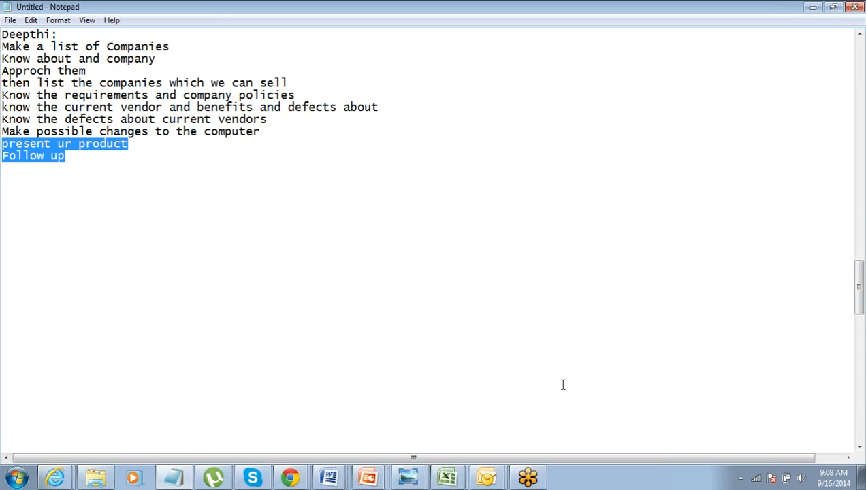
- Add the line "CRM App - NO" below "Follow up", separated by blank lines
left_click(88, 167)
key("Return")
key("Return")
type("CR")
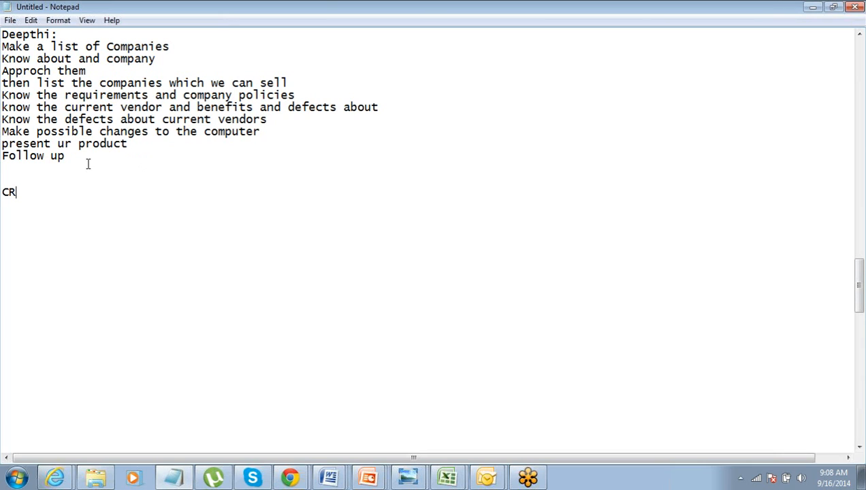
type("M APp")
key("BackSpace")
key("BackSpace")
type("pp")
type("- NO")
key("Return")
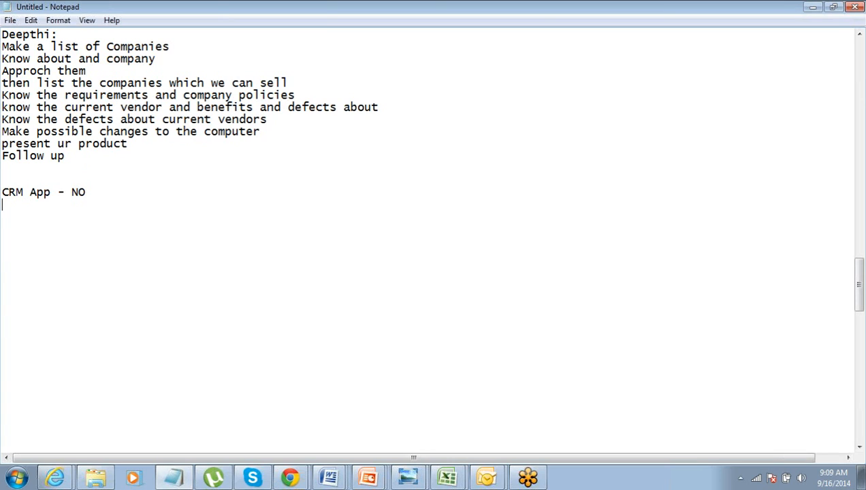
- Add the line "Generic App - " directly under the CRM App line
type("Generic App")
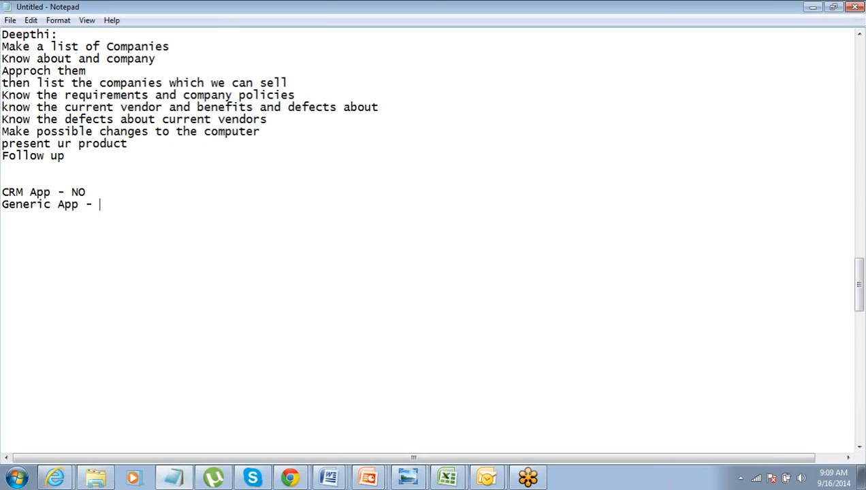
type(" - More")
key("BackSpace")
key("BackSpace")
key("BackSpace")
key("BackSpace")
- Look back over the notes from the company selling laptops line down to the Generic App line
key("Left")
key("Left")
key("Down")
key("Up")
key("Up")
key("Up")
key("Up")
key("Up")
key("Up")
key("Up")
key("Up")
key("Up")
key("Up")
key("Up")
key("Up")
key("Up")
key("Up")
key("Up")
key("Up")
key("Up")
key("Up")
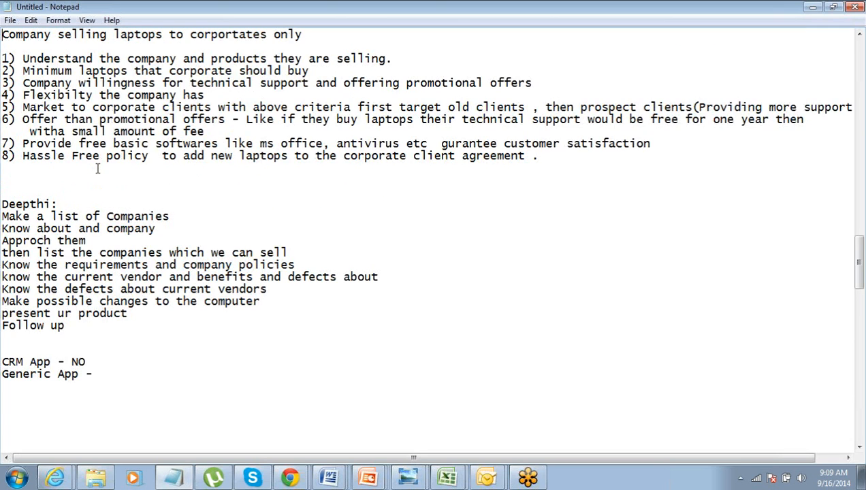
key("Down")
key("Down")
key("Down")
key("Down")
key("Down")
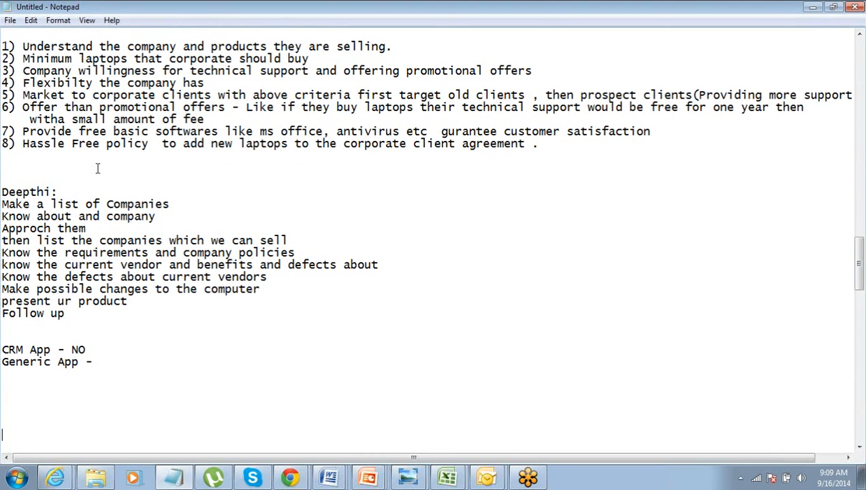
- Add the line "Promotional Activities" below the Generic App line, separated by a blank line
left_click(100, 362)
key("Return")
key("Return")
key("Return")
key("Return")
key("Return")
key("Return")
key("Return")
key("Return")
key("Return")
key("Return")
key("Return")
key("Return")
key("Return")
key("Return")
key("Return")
key("Return")
key("Return")
key("Return")
key("Return")
key("Return")
key("Return")
key("Up")
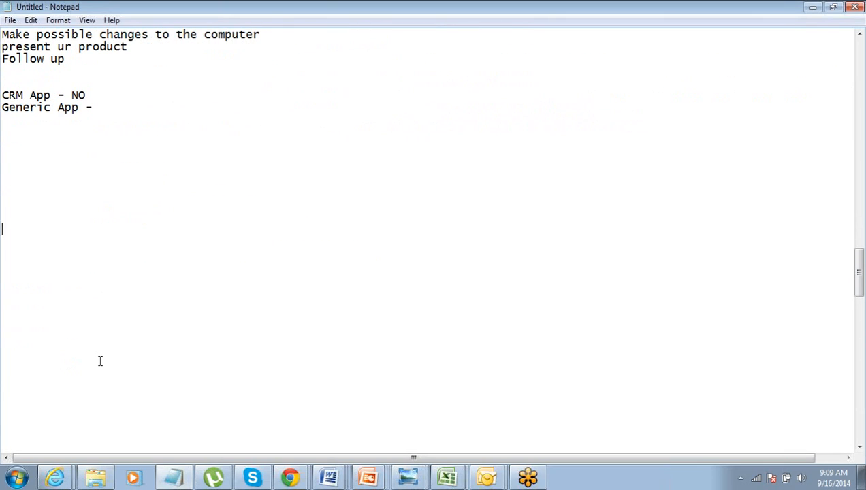
key("Up")
key("Up")
key("Up")
key("Up")
key("Up")
key("Up")
key("Up")
key("Up")
type("Promotionals")
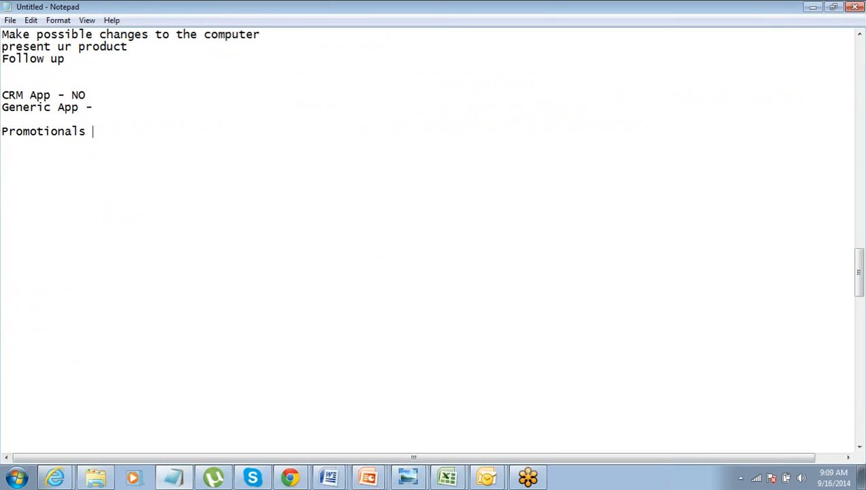
key("BackSpace")
type("Activities")
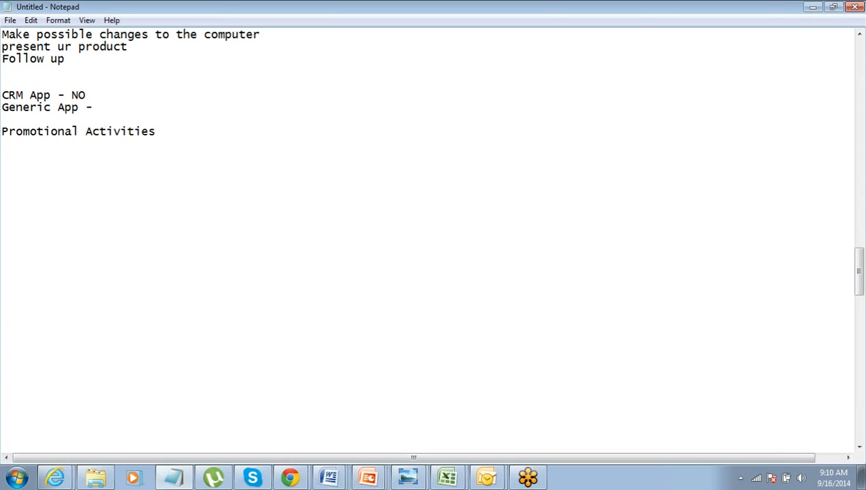
- Add the line "List of Comapnies" under "Promotional Activities"
key("Return")
type("List of Coma")
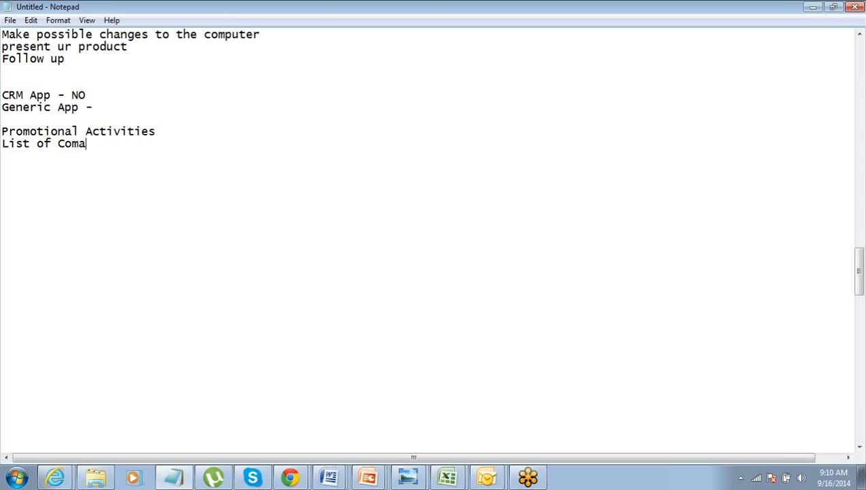
type("pnies")
- Add the line "List of Contacts" under the list of companies line, correcting the doubled letter in it
key("Return")
type("List of C")
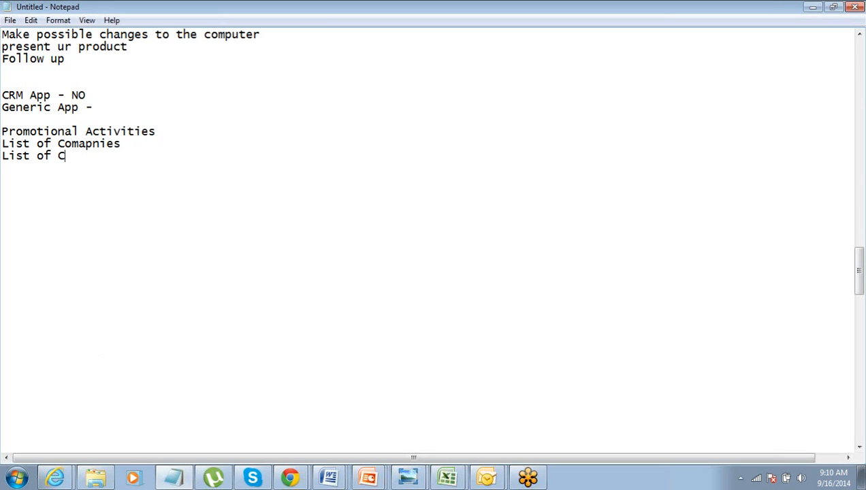
type("onttacts")
key("Left")
key("Left")
key("Left")
key("Left")
key("BackSpace")
- Add the line "List of Products" under "List of Contacts"
key("End")
key("Up")
key("Up")
key("Down")
key("Return")
type("Lis")
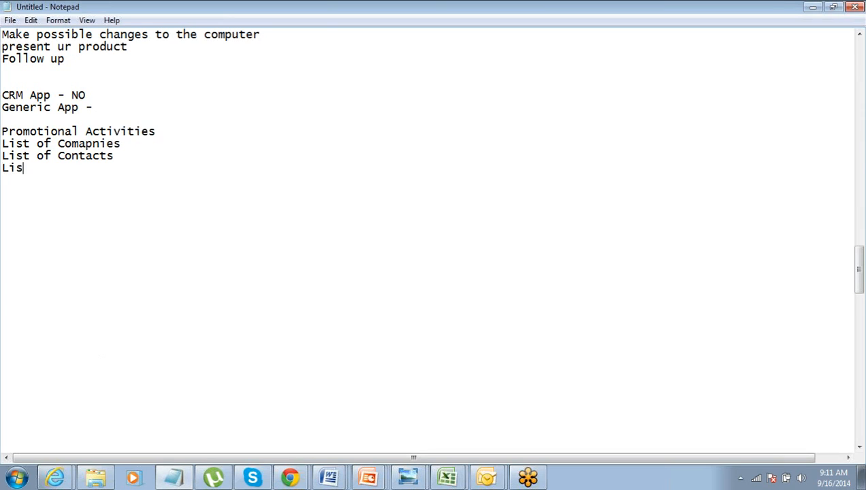
type("t of Products")
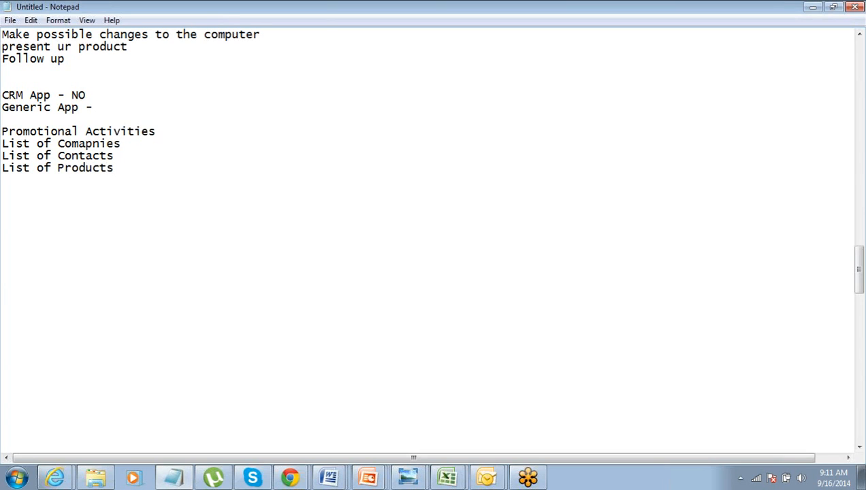
- Go back over the app requirements, highlighting "of Products" and the Generic App line
key("ctrl+shift+Left")
key("ctrl+shift+Left")
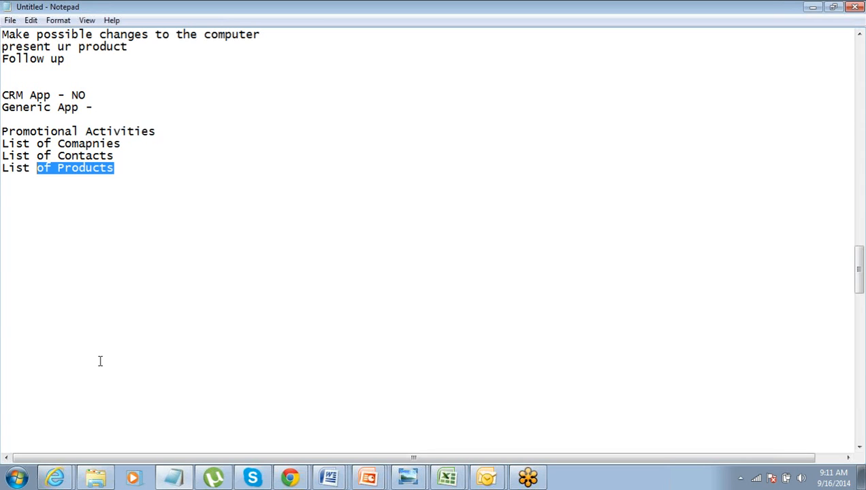
key("Up")
key("Up")
key("Up")
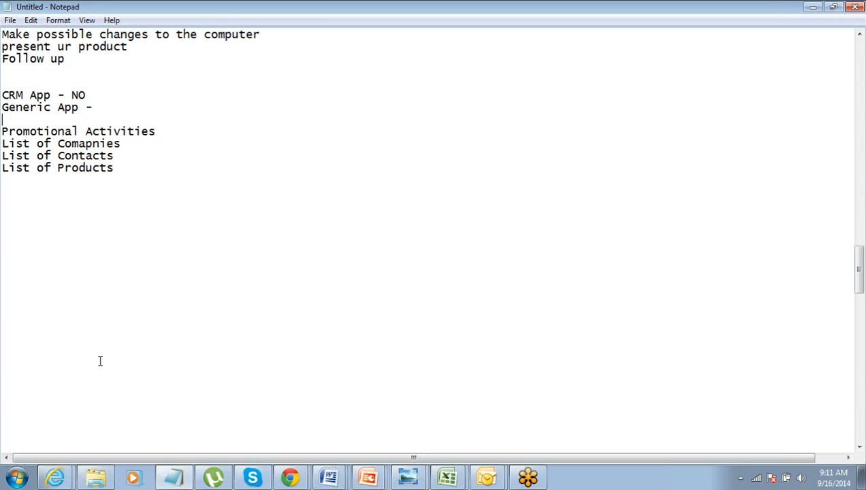
key("Up")
key("shift+Down")
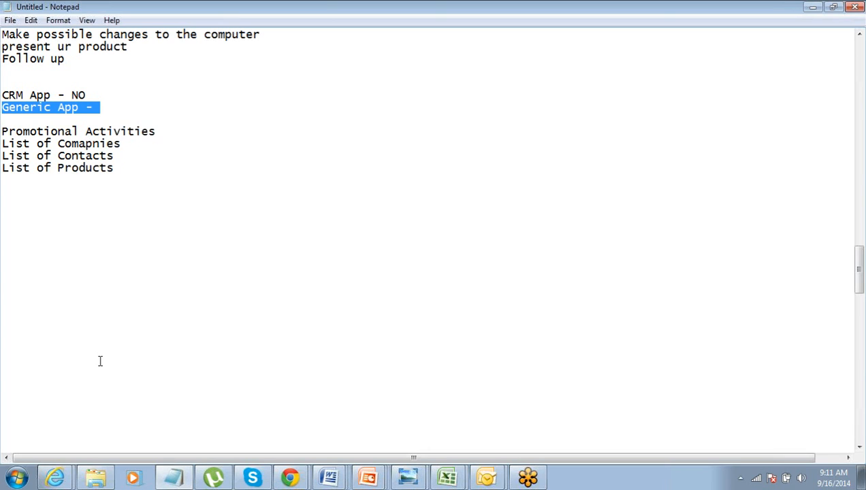
- Add "which can be customized" under the Generic App line, leaving blank lines before "Promotional Activities"
key("Down")
key("Return")
key("Up")
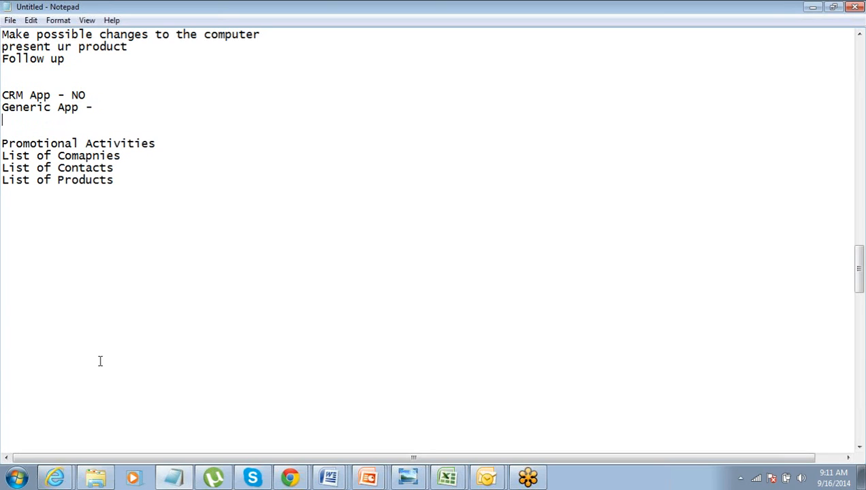
type("which can be ")
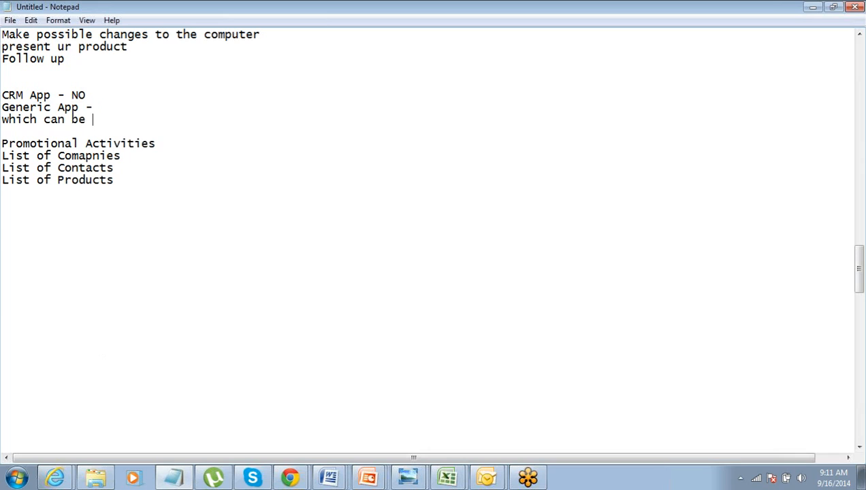
type("customized")
key("Return")
key("Return")
key("Up")
key("Up")
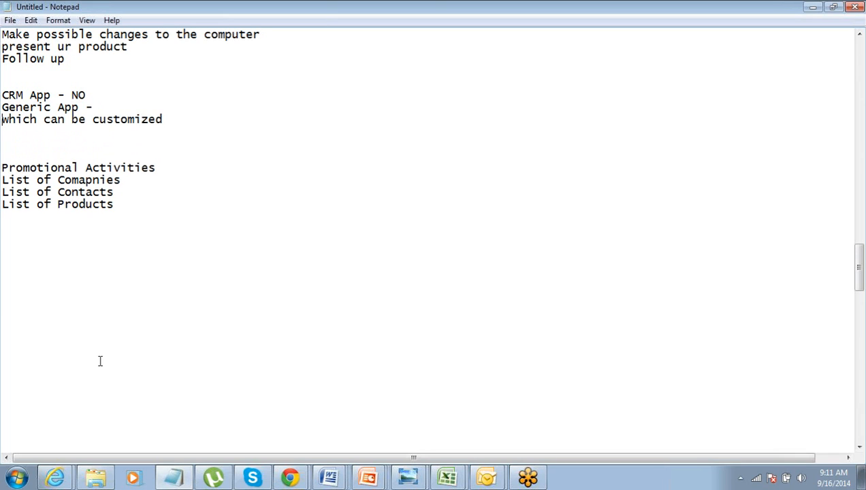
- Review the app requirements, highlighting the CRM App and Generic App lines and the word "customized"
key("shift+Down")
key("Right")
key("shift+Down")
key("shift+Down")
key("shift+Down")
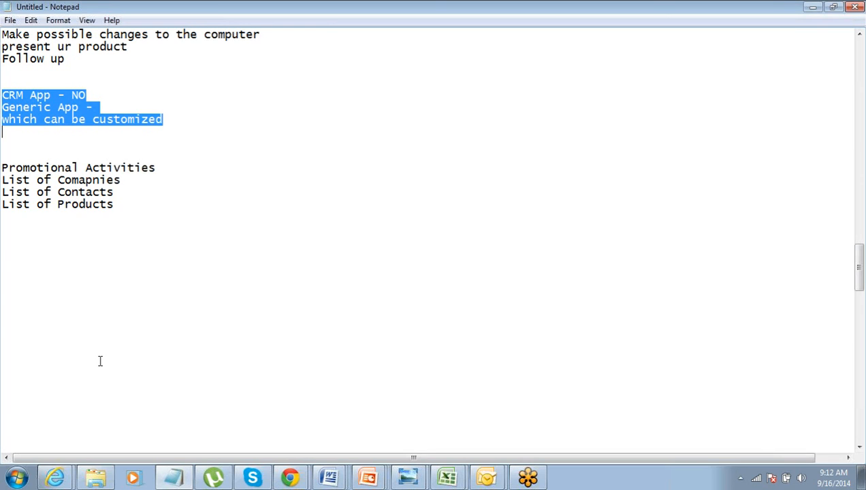
key("Down")
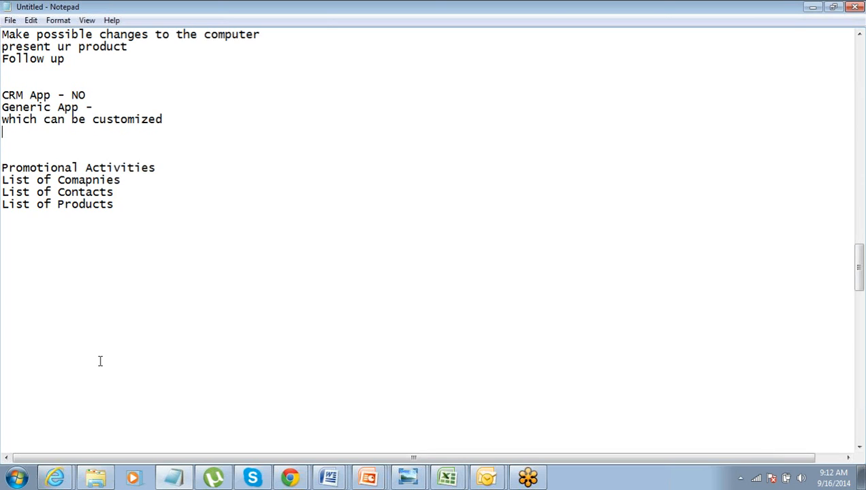
key("Up")
key("ctrl+shift+Left")
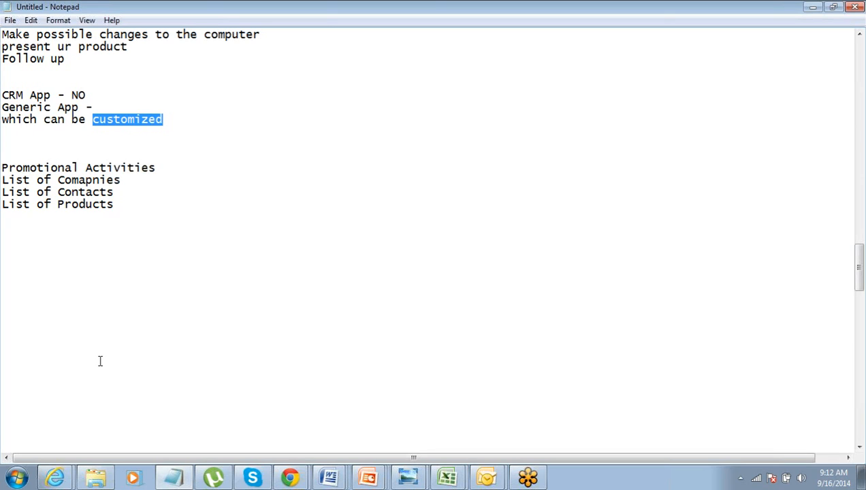
- Review the list from "Promotional Activities" to "List of Products", highlighting all four lines
key("Down")
key("Down")
key("Down")
key("Down")
key("shift+Down")
key("shift+Down")
key("shift+Down")
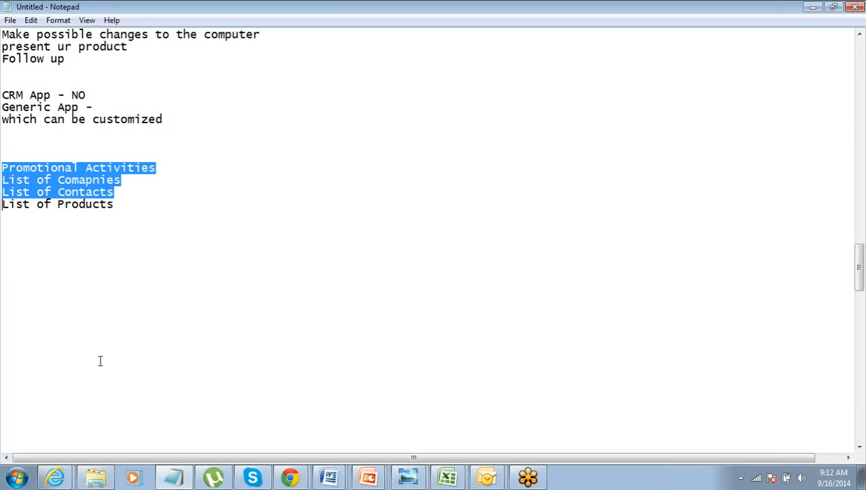
key("shift+Down")
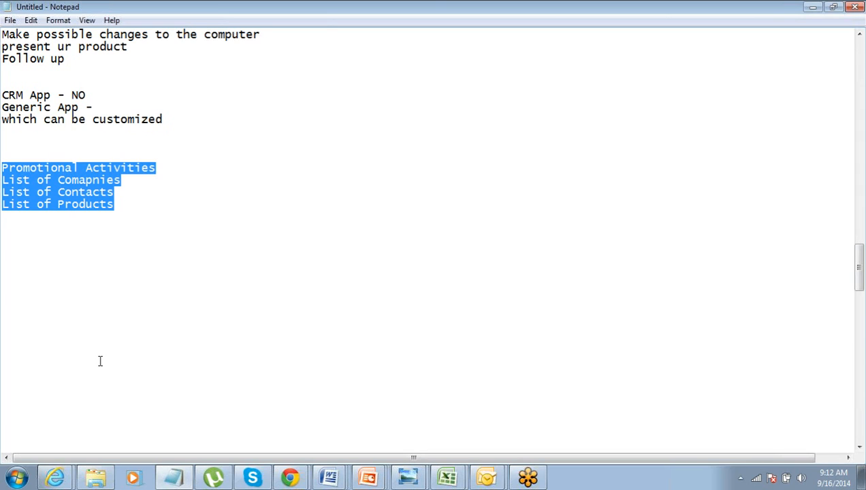
key("Right")
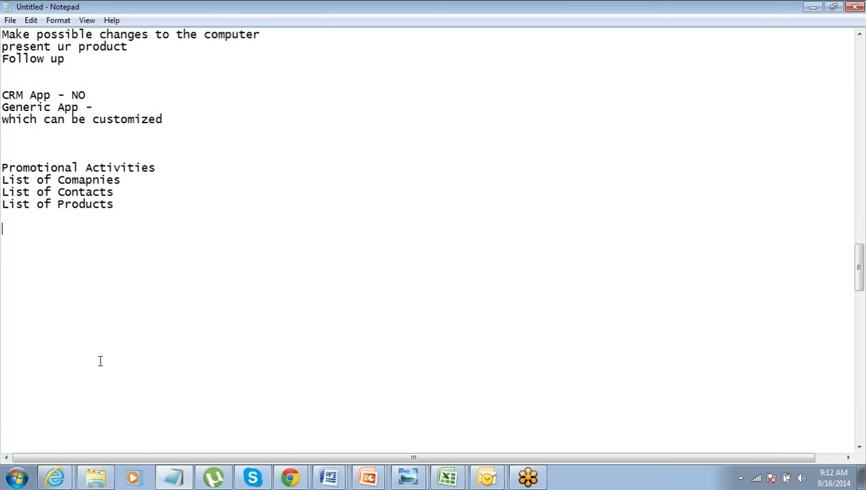
key("Up")
key("Up")
key("Up")
key("Up")
key("Up")
- Switch to Salesforce in Chrome and open its Home page
mouse_move(298, 480)
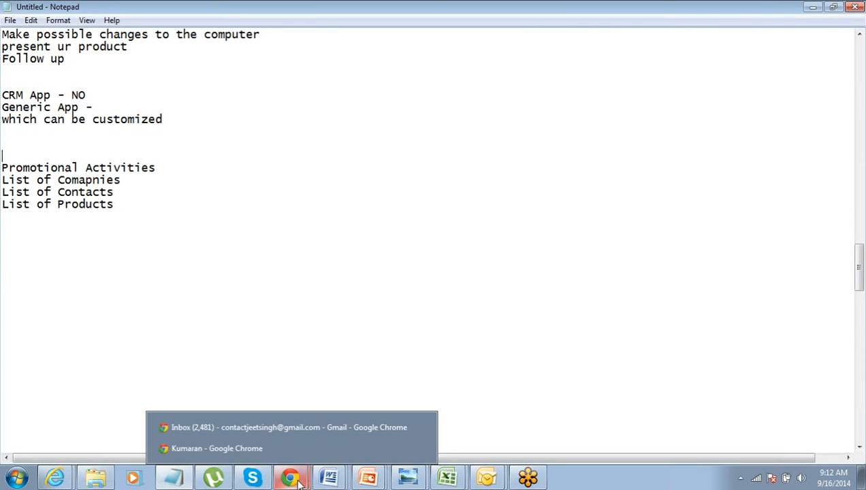
left_click(298, 429)
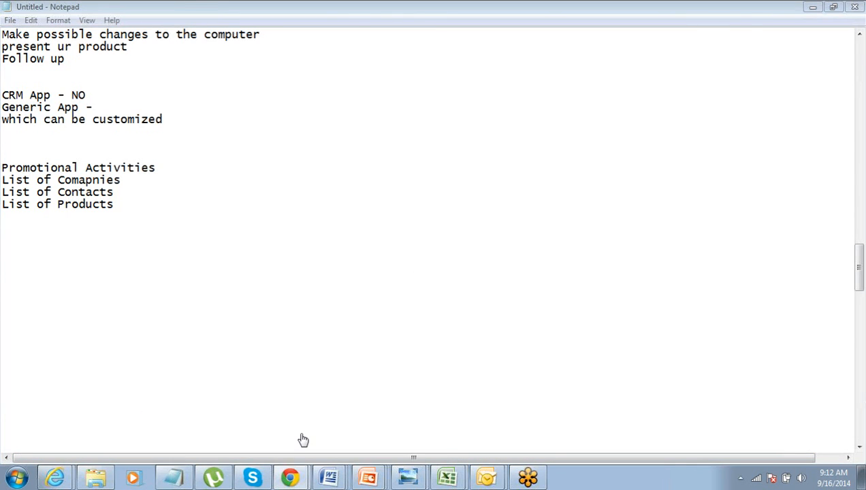
left_click(93, 7)
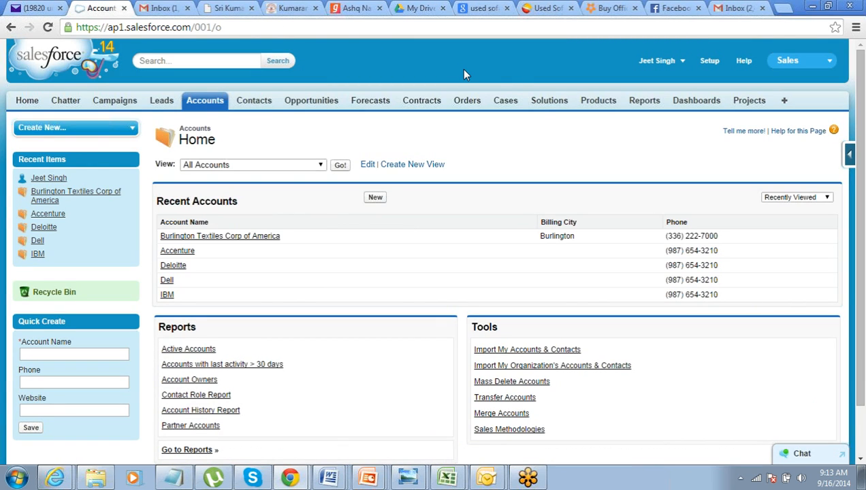
left_click_drag(859, 293, 782, 226)
left_click(27, 104)
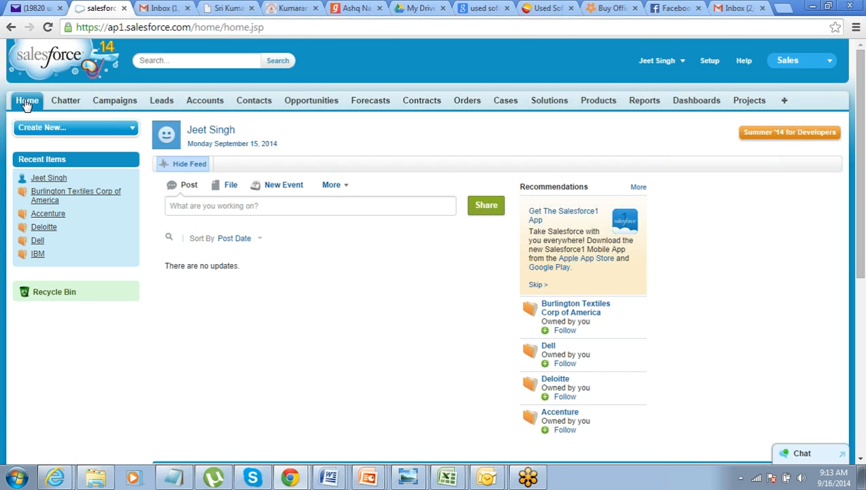
- Open Chatter, skip the introduction video and look at the box for writing a post
left_click(61, 100)
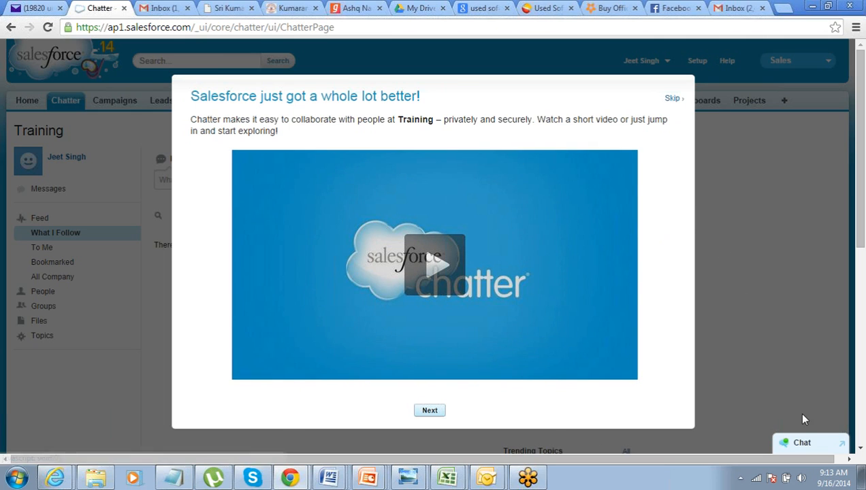
left_click(673, 99)
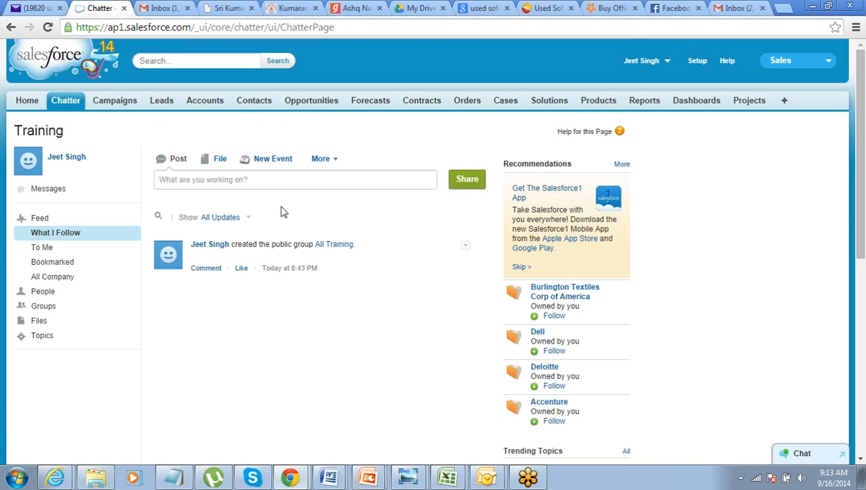
left_click(245, 179)
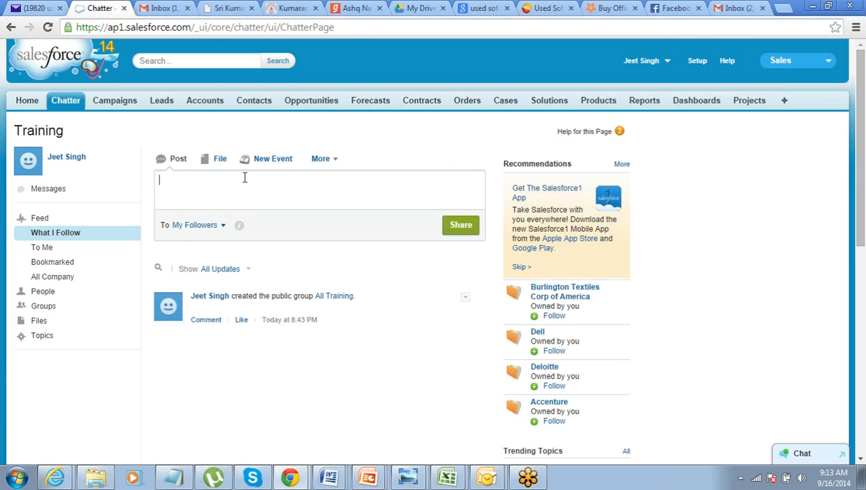
left_click(155, 143)
- Start a new campaign from the Campaigns page
left_click(115, 102)
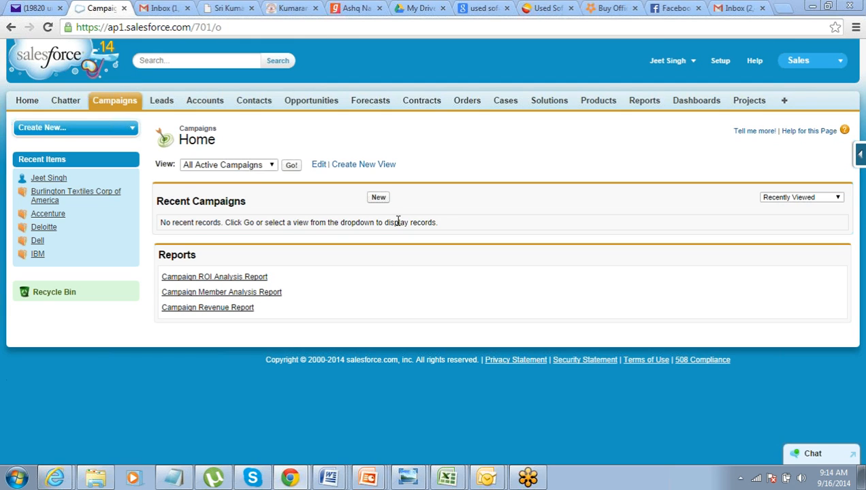
left_click(378, 198)
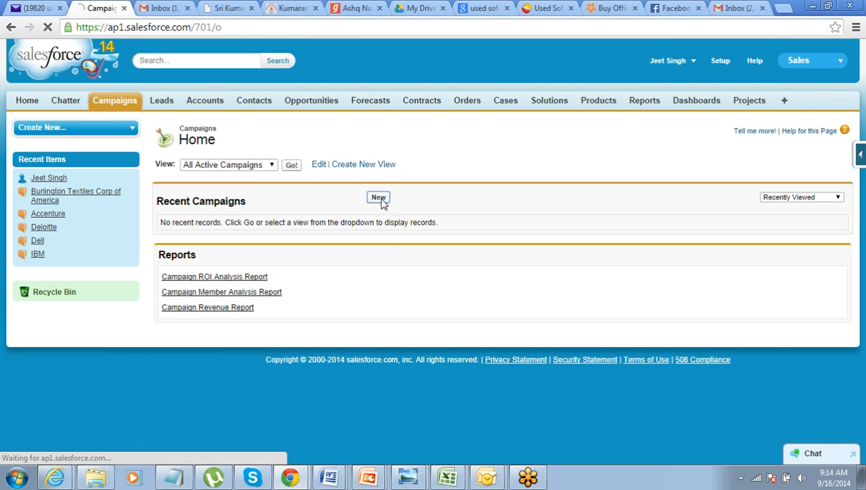
- Switch to Notepad and add "SF - CA" below the "List of Products" line, separated by a blank line
left_click(174, 479)
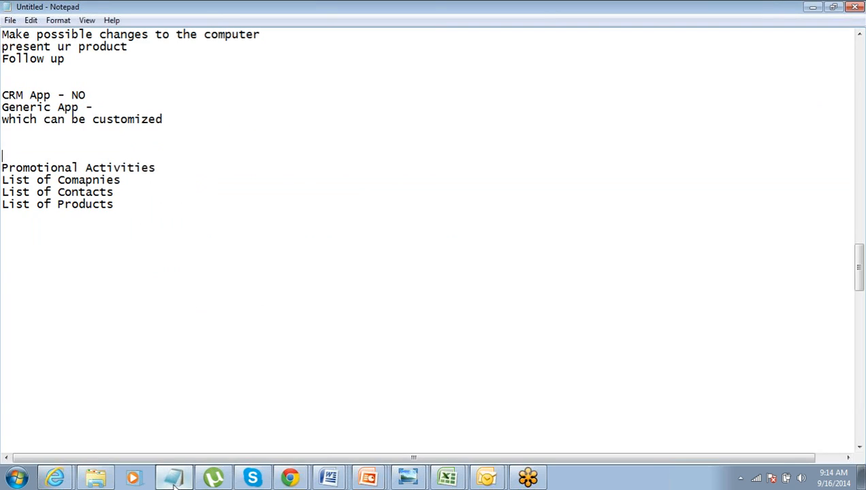
left_click(129, 204)
key("Return")
key("Return")
type("SF - C")
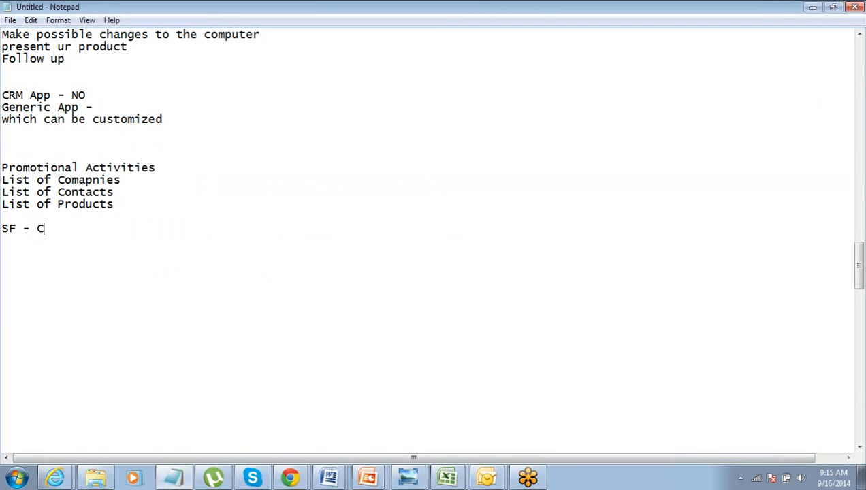
type("A")
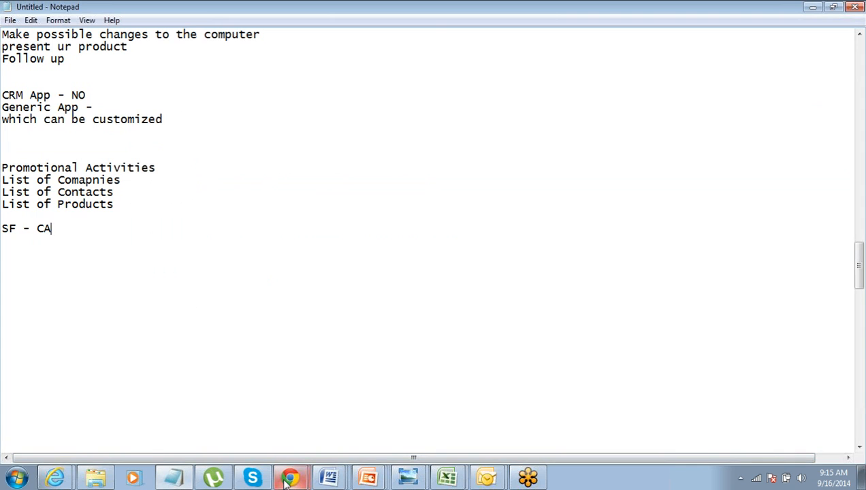
- Return to the new campaign form in Chrome and look over the available campaign types
mouse_move(289, 479)
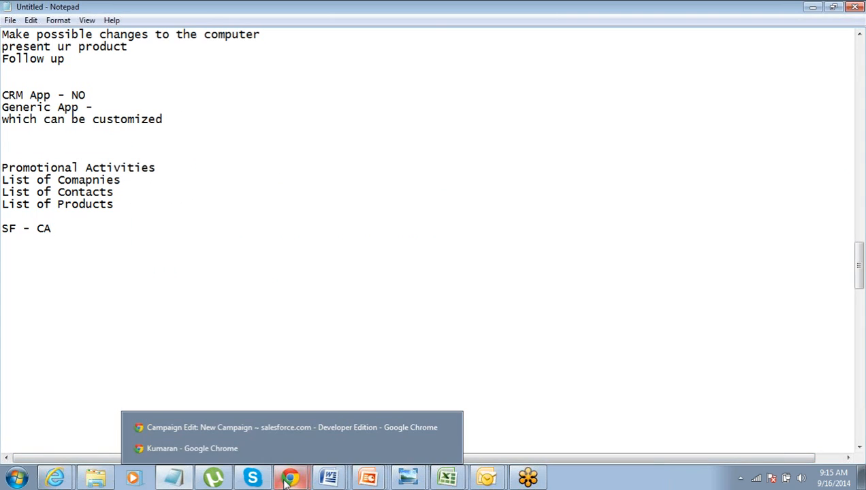
left_click(281, 430)
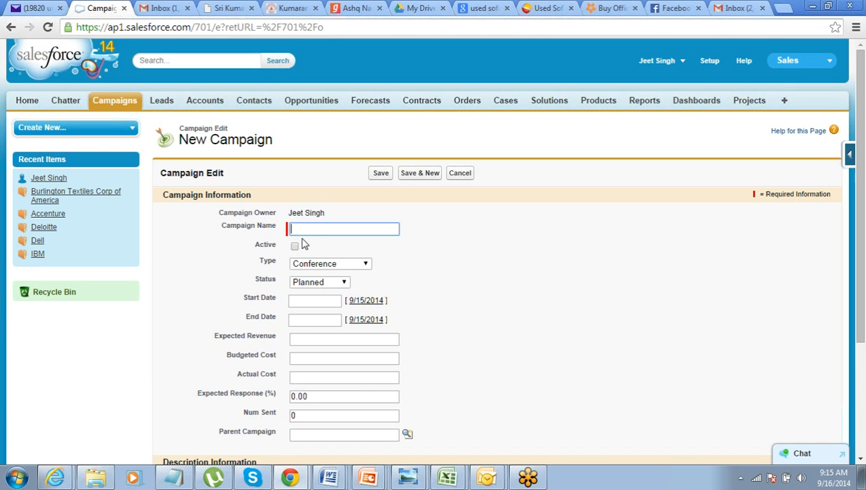
left_click(304, 269)
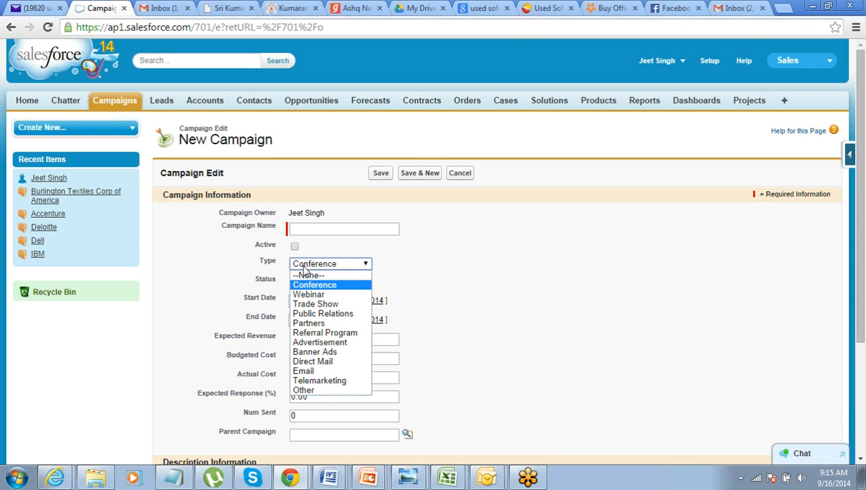
- Name the new campaign "SF Conference - Laptop Demonstration"
left_click(323, 233)
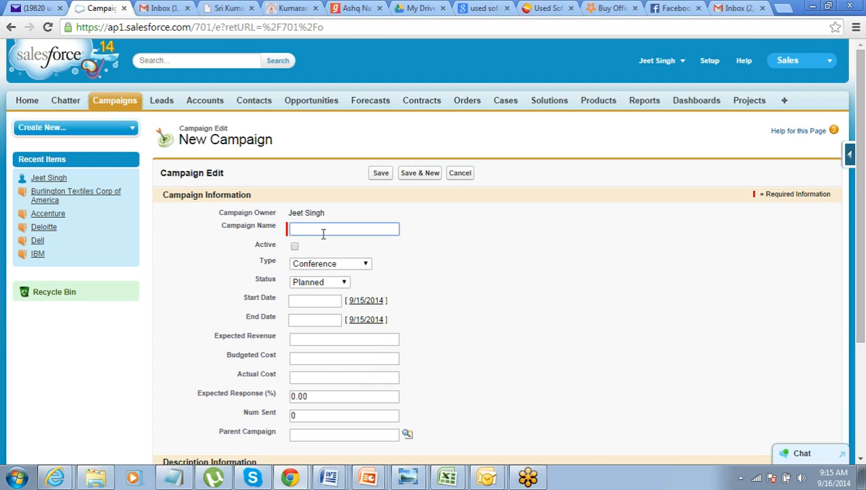
type("SF Con")
type("ference")
type(" -")
type("Lapto")
type("p Demos")
key("BackSpace")
type("nsta")
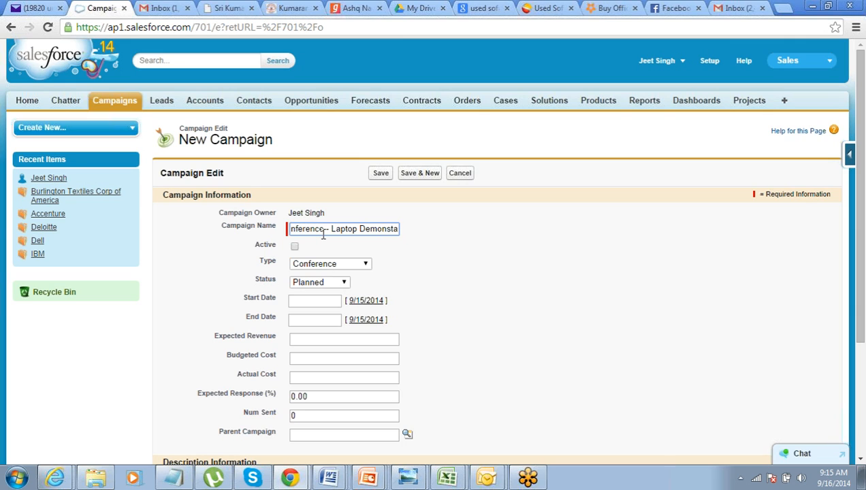
key("BackSpace")
type("ration")
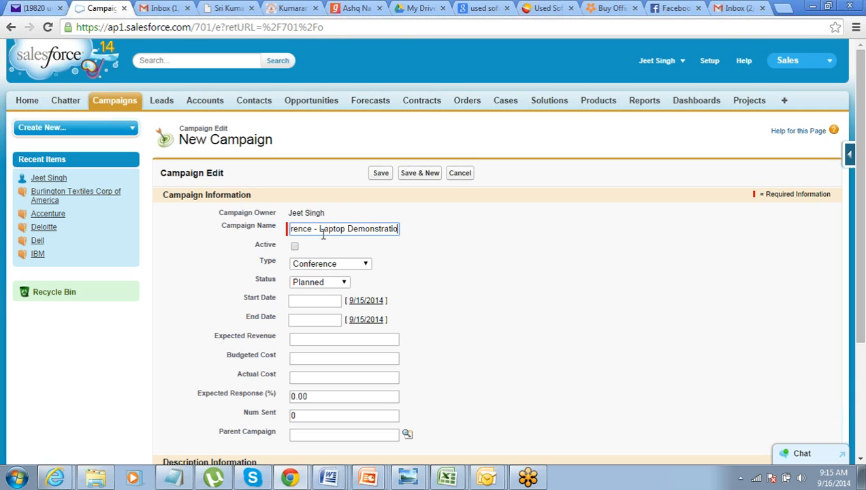
key("Tab")
- Mark the campaign as active, with type Conference and status Planned
left_click(294, 247)
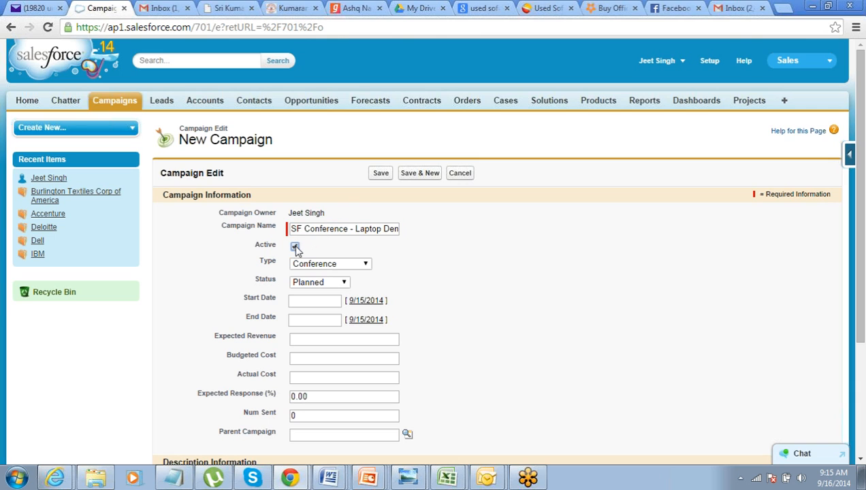
left_click(304, 267)
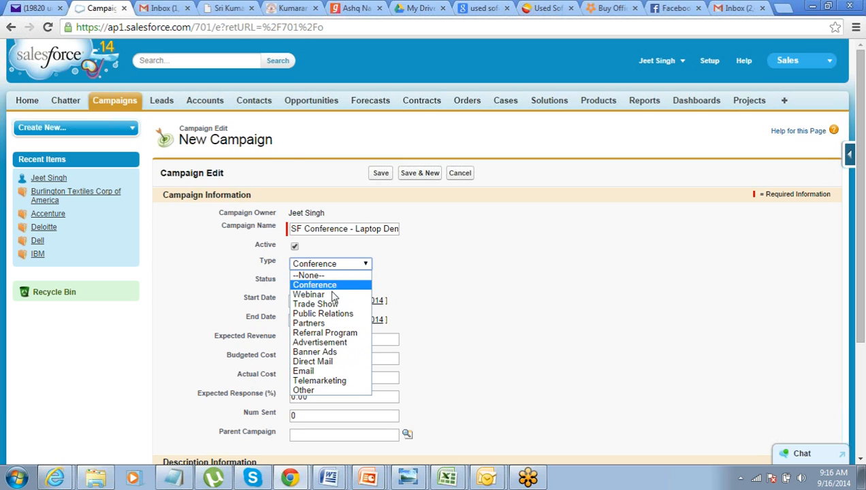
left_click(334, 286)
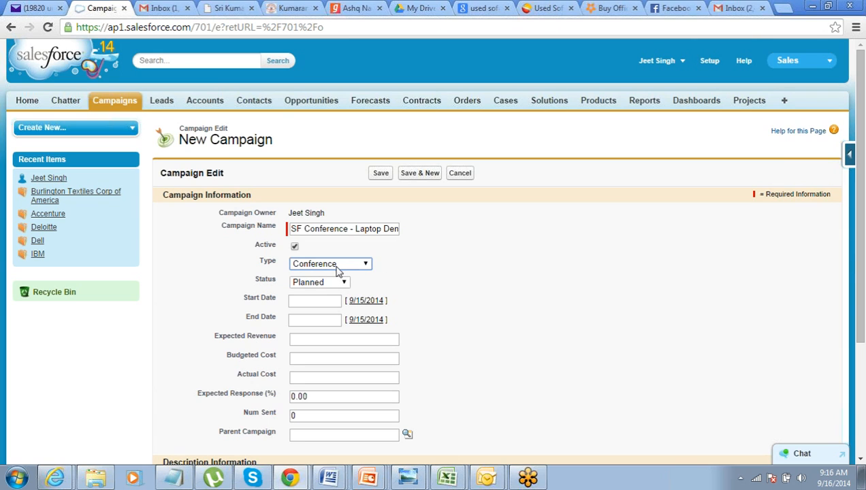
left_click(326, 285)
left_click(327, 283)
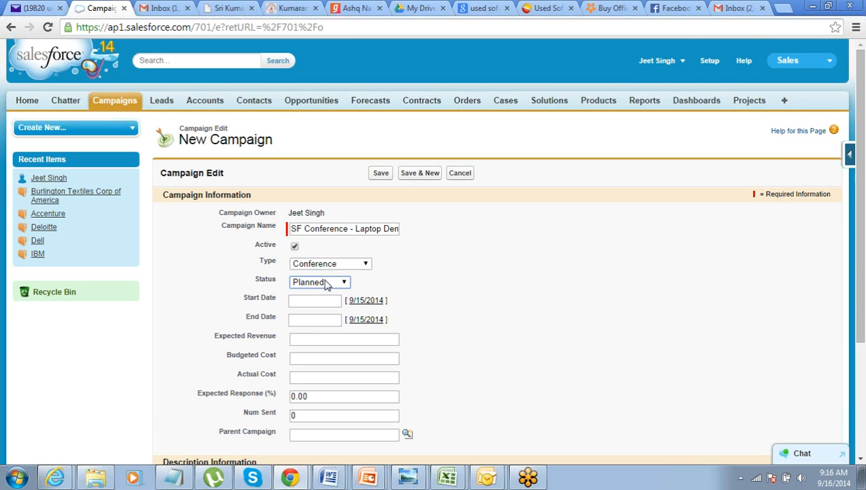
- Set the campaign's start date to 9/27/2014 and its end date to 9/28/2014
left_click(328, 300)
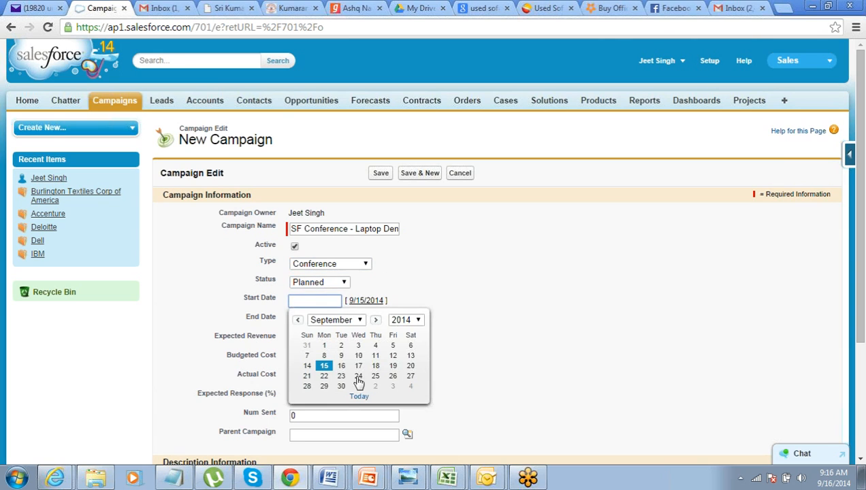
left_click(411, 378)
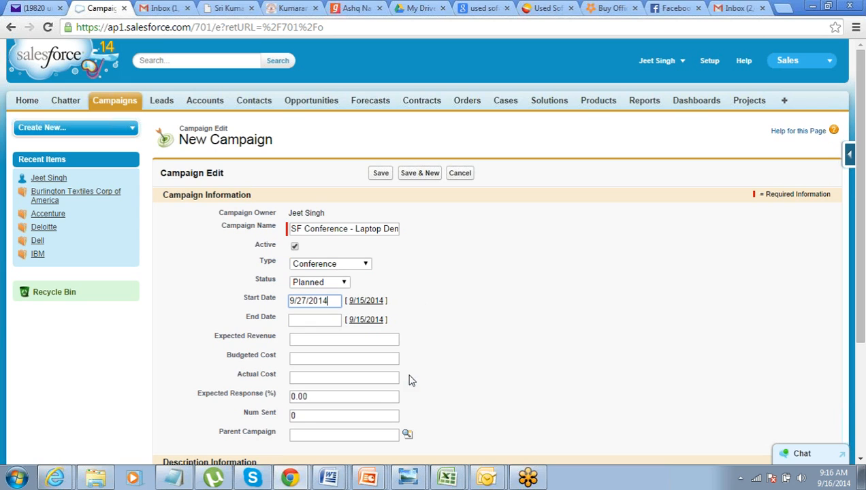
left_click(328, 320)
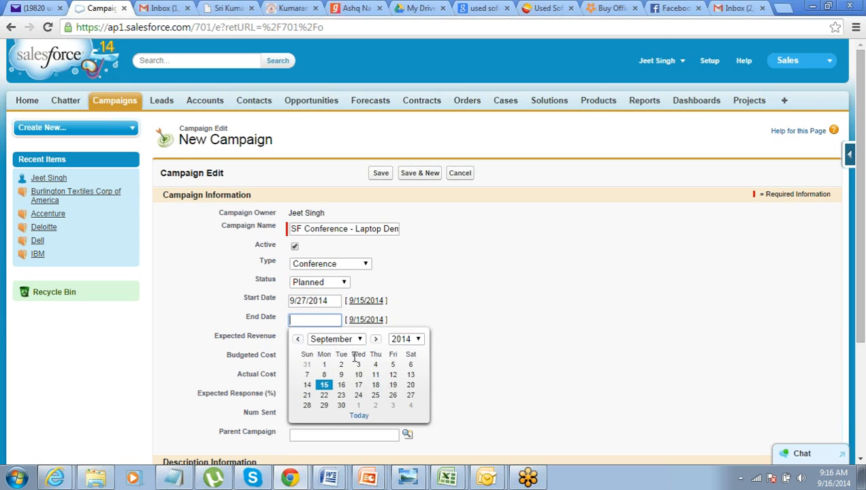
left_click(307, 405)
left_click(487, 295)
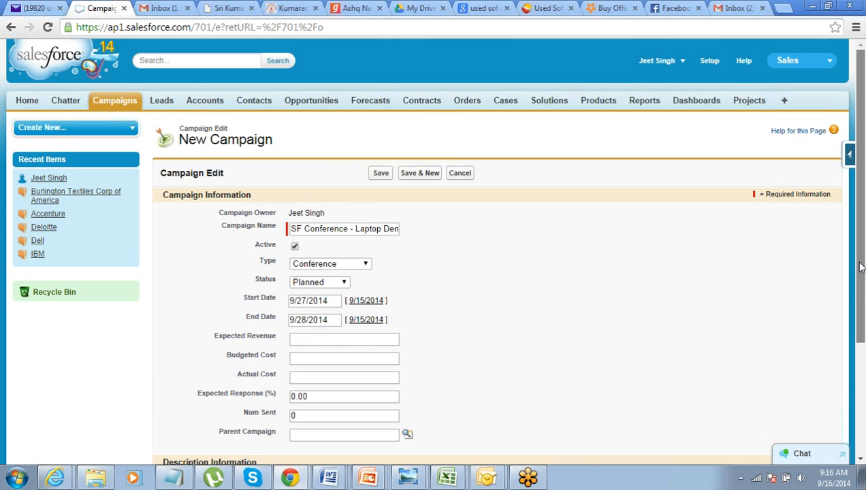
scroll(861, 253, "down", 1)
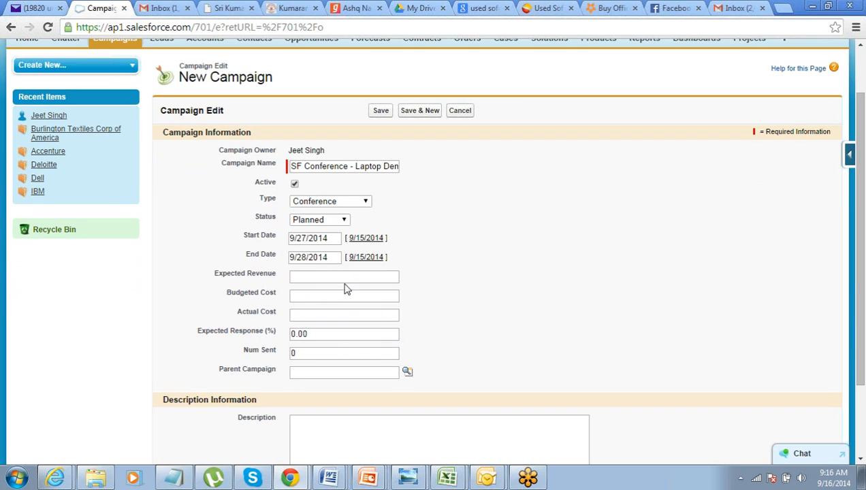
- Set the campaign's expected revenue to 200000 and its budgeted cost to 10000
left_click(345, 277)
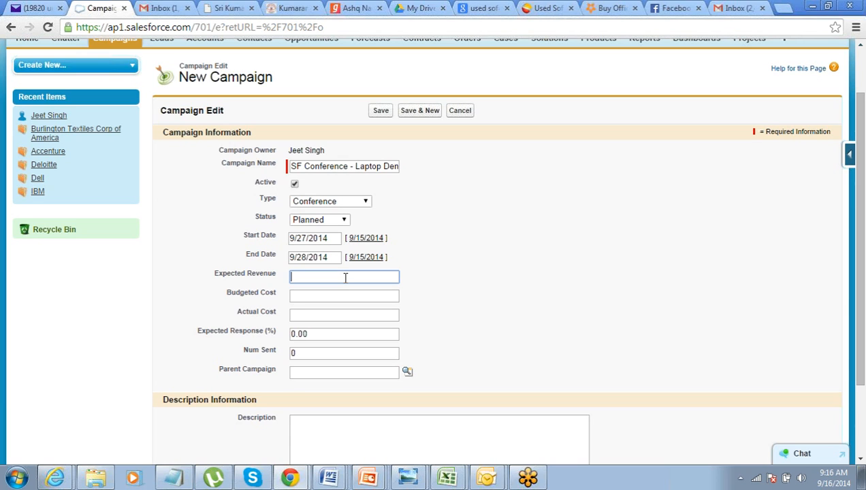
type("200000")
key("Tab")
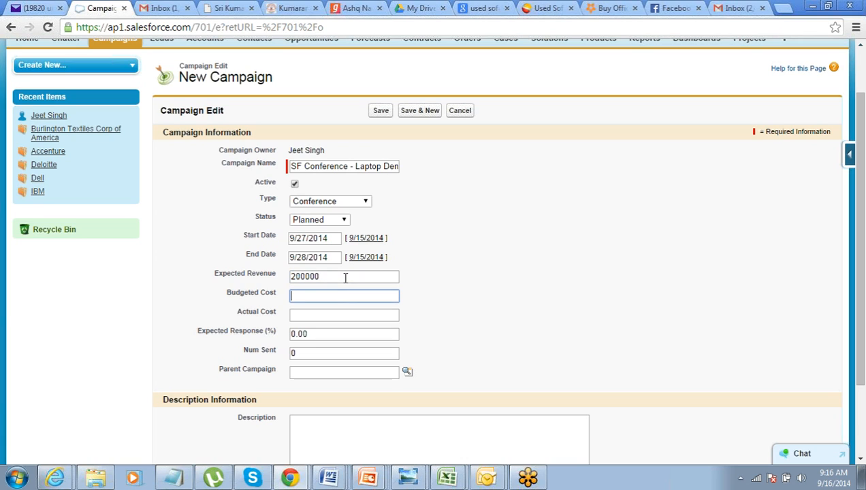
type("10000")
key("Tab")
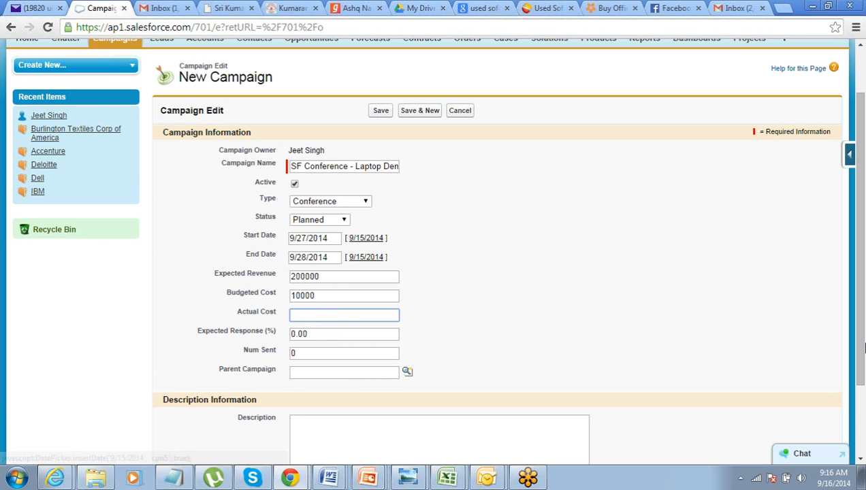
- Save the new SF Conference - Laptop Demonstration campaign
left_click_drag(863, 345, 863, 273)
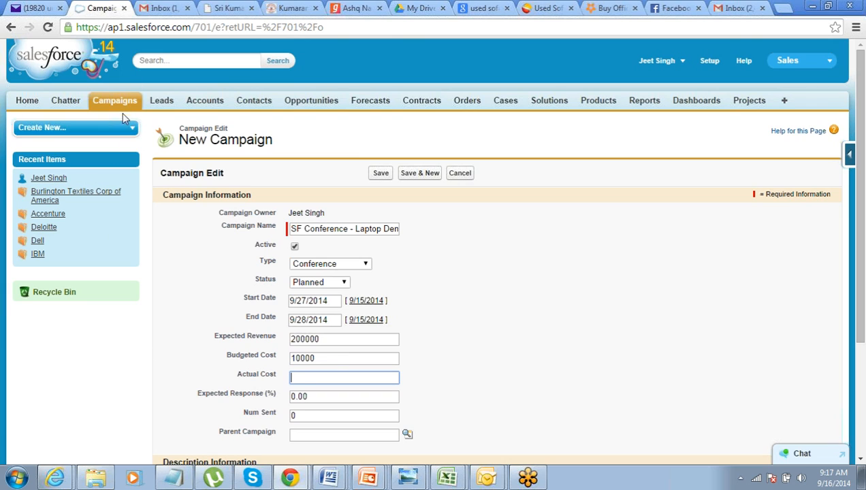
left_click(349, 228)
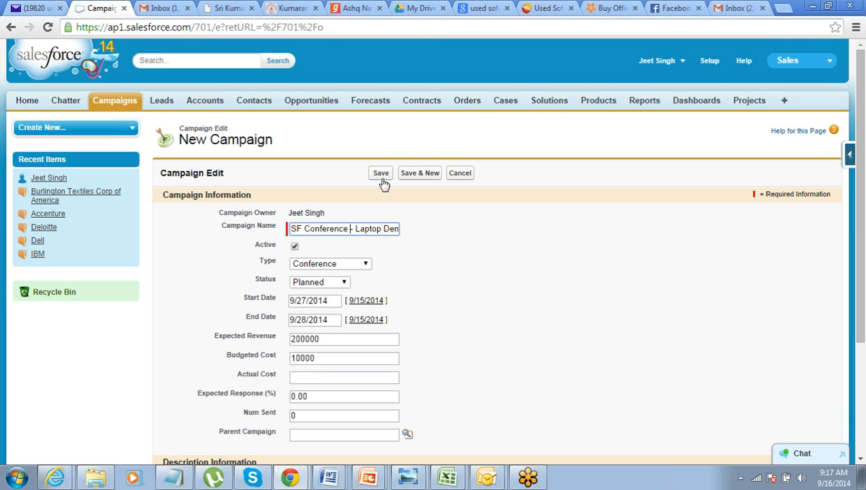
left_click(385, 174)
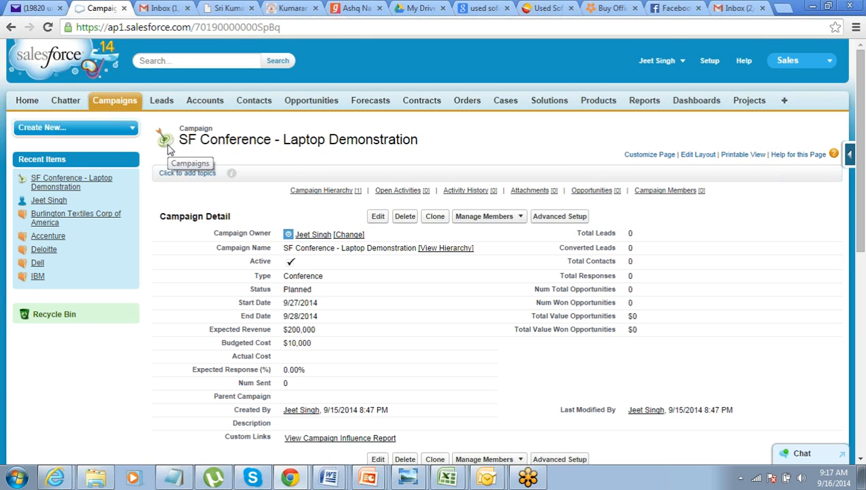
- Create a new lead with the salutation Mr. and enter the lead's name in the first name field
left_click(168, 104)
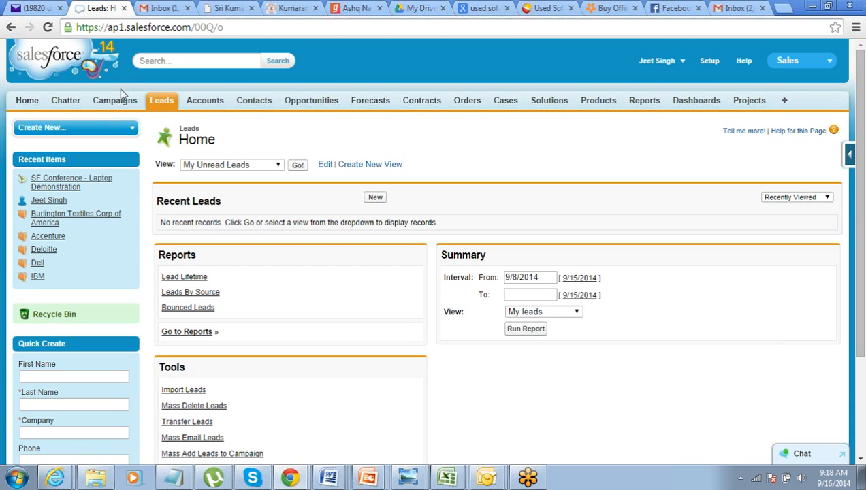
left_click(168, 103)
left_click(379, 203)
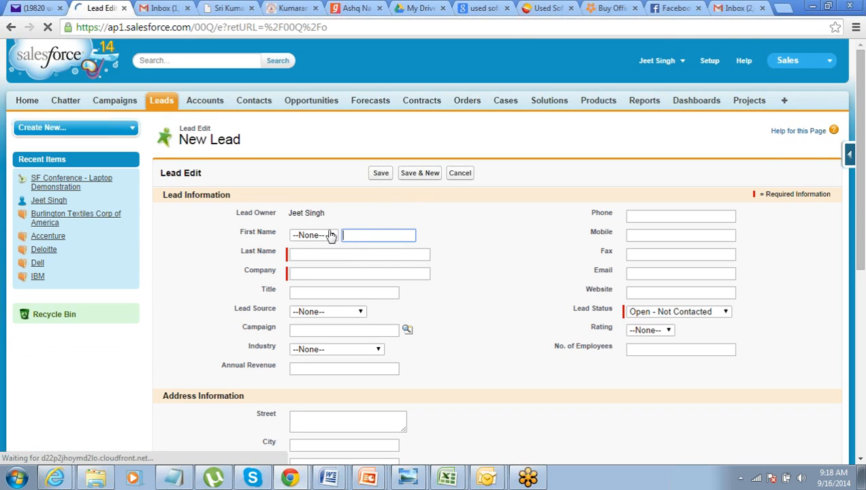
left_click(326, 235)
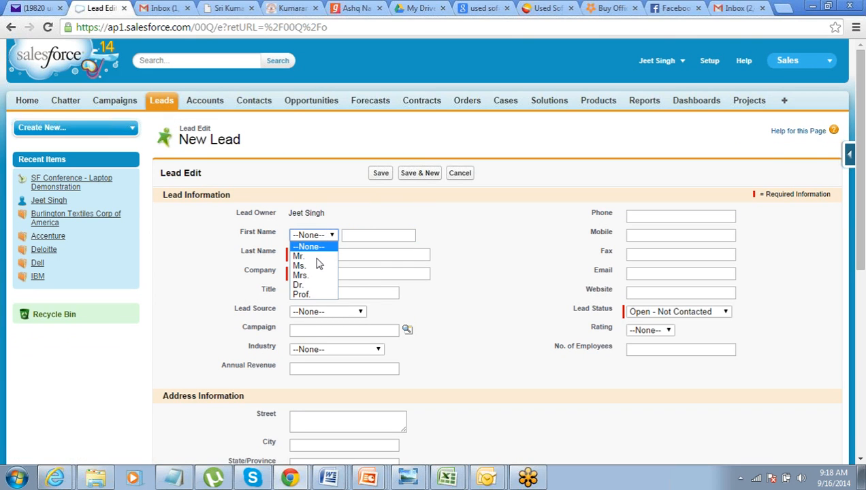
left_click(317, 259)
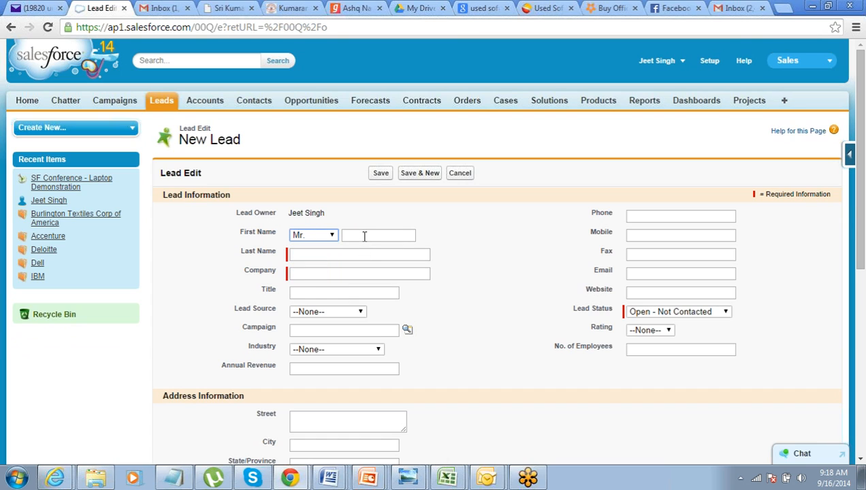
left_click(364, 237)
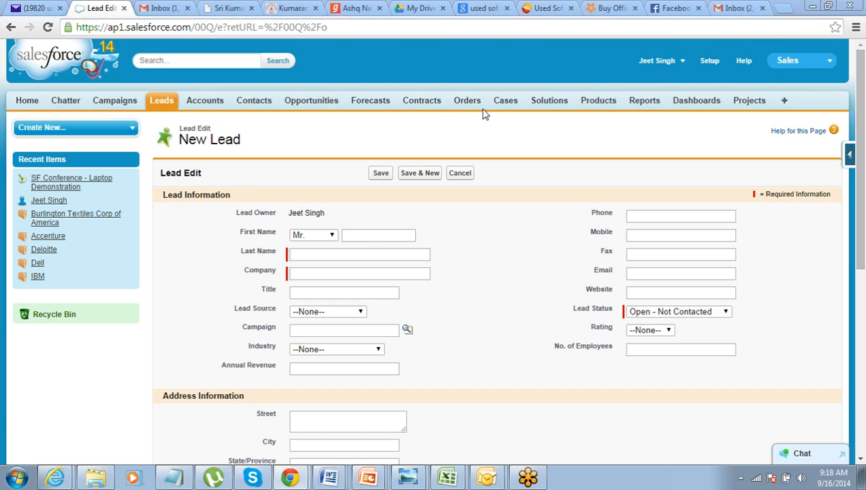
left_click(368, 235)
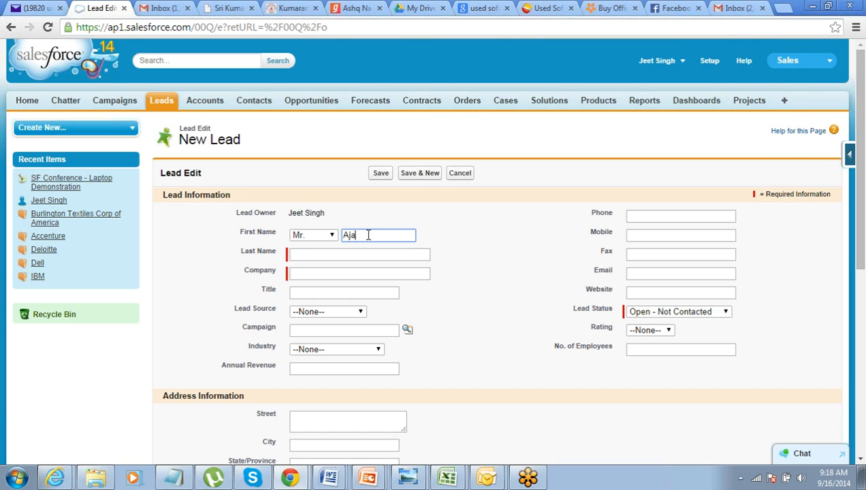
key("Tab")
type("Bank of")
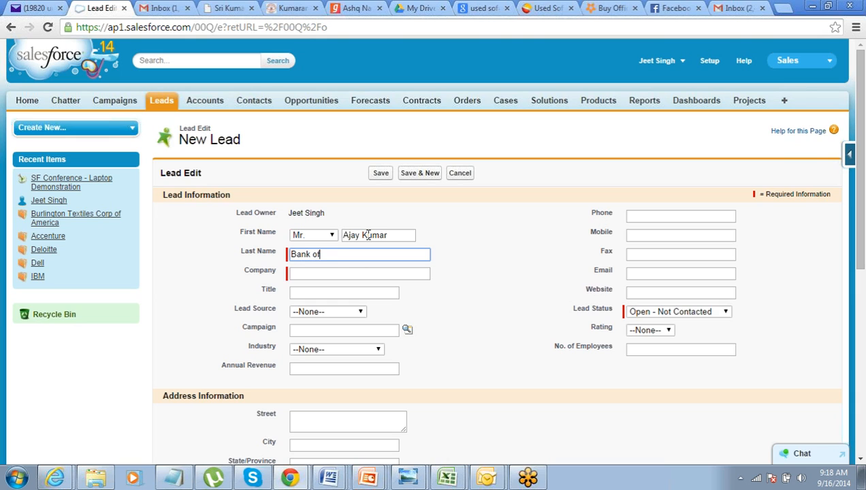
type(" America")
key("Tab")
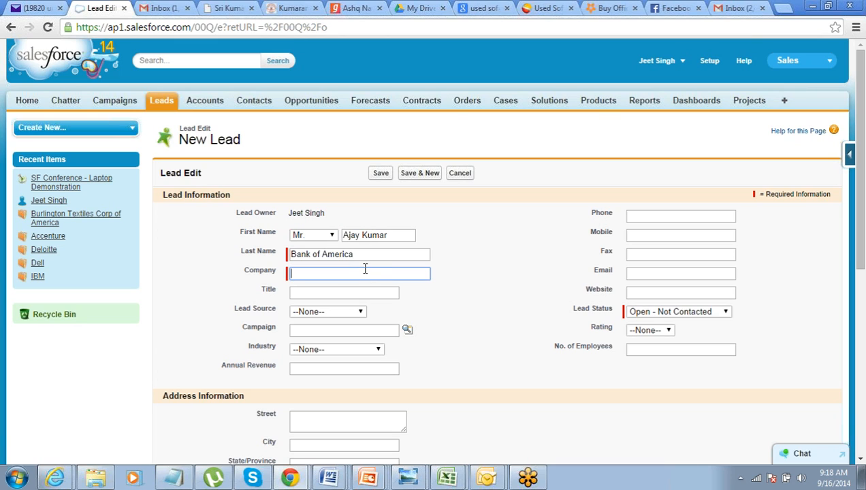
- Correct the lead's name by keeping only the given name as first name and entering the surname as last name
key("shift+Tab")
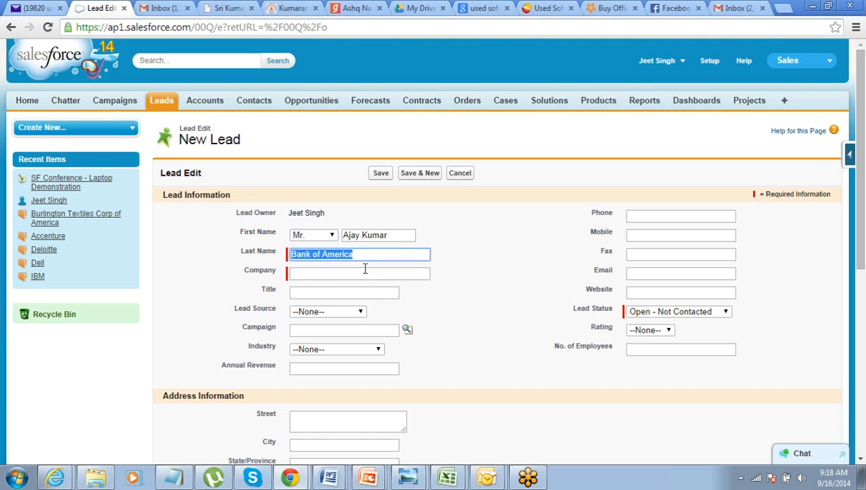
key("shift+Tab")
key("End")
key("ctrl+shift+Left")
key("BackSpace")
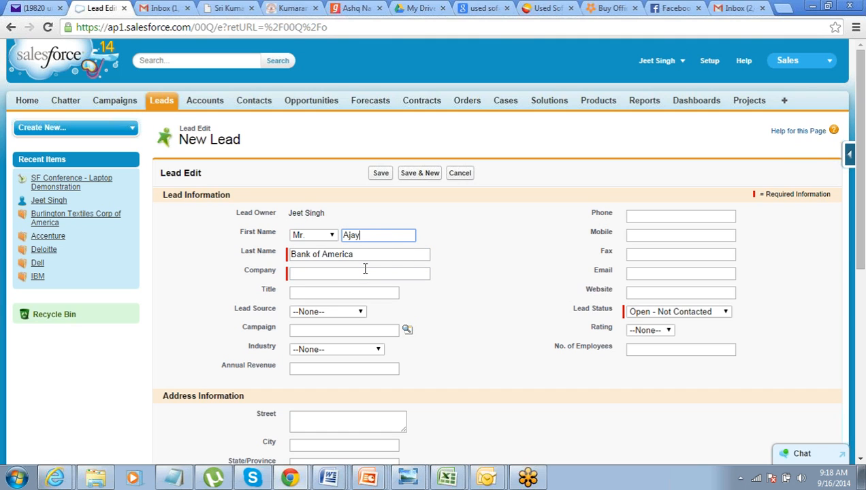
key("Tab")
type("Kumar")
key("Tab")
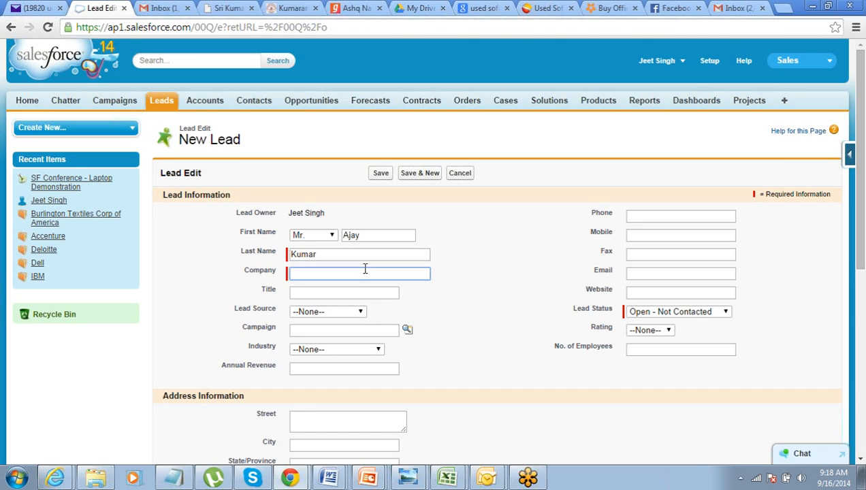
- Enter Bank of America as the lead's company and Sales Manager as the title
type("Bank of America")
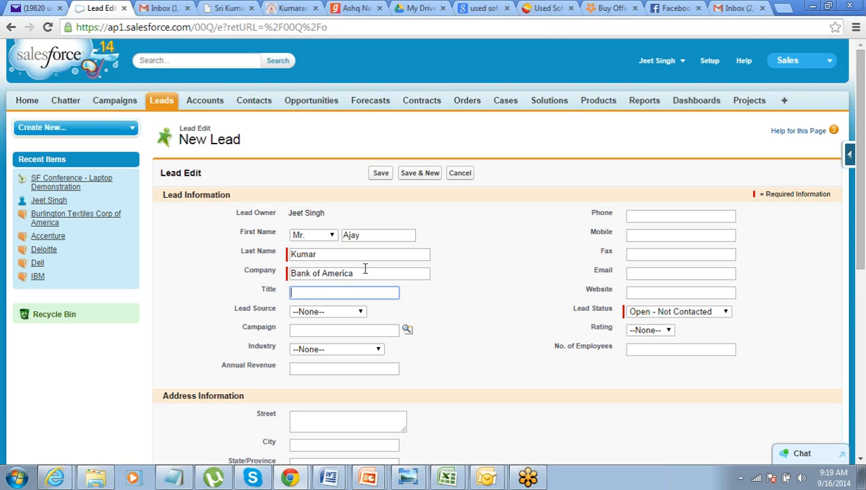
type("Sales Manager")
key("Tab")
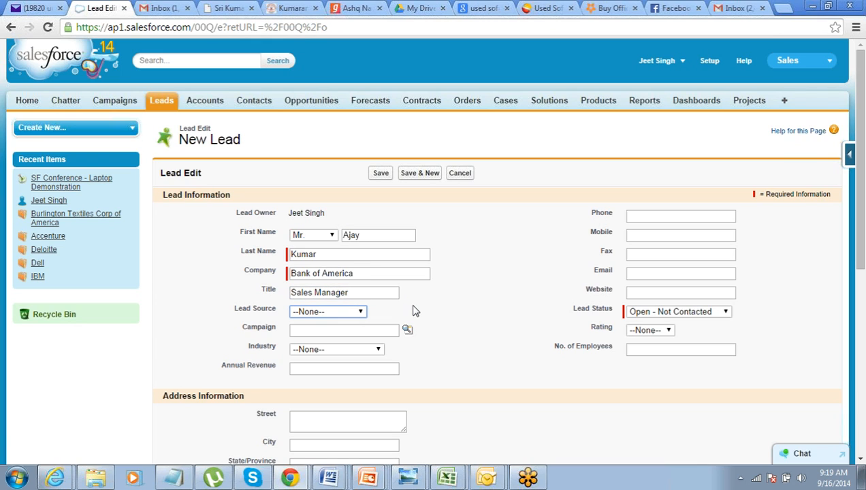
- Link the lead to the SF Conference - Laptop Demonstration campaign and save the lead
left_click(640, 219)
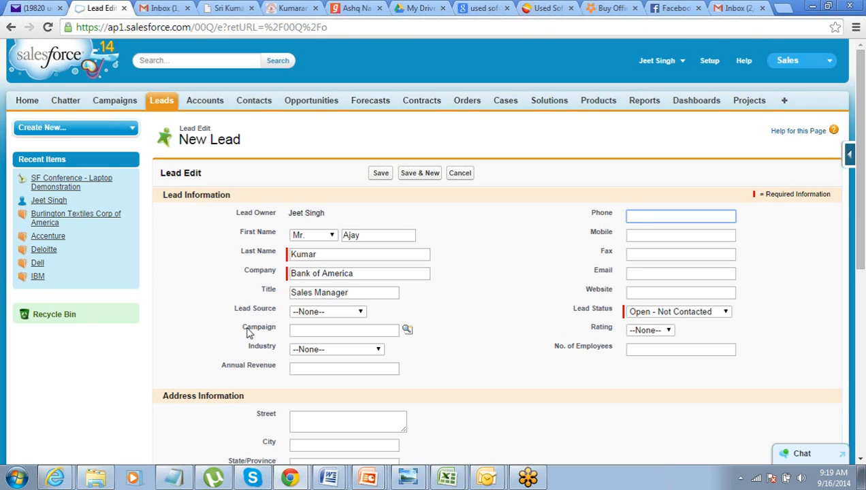
left_click_drag(241, 326, 276, 333)
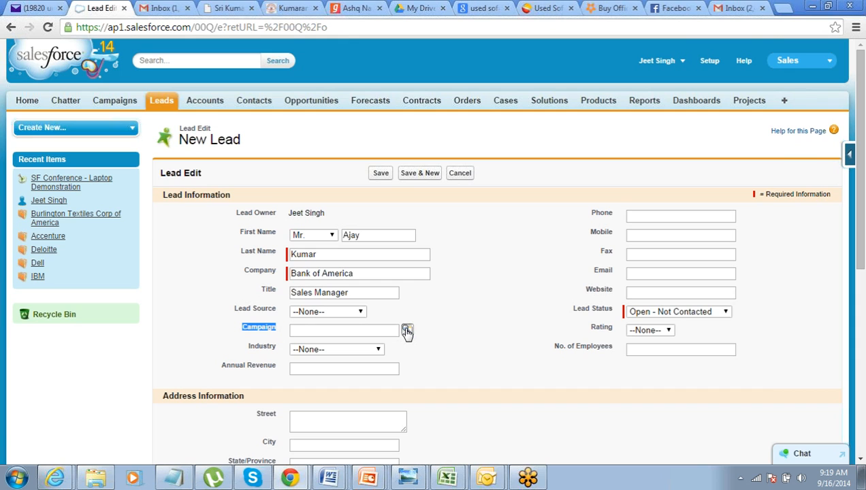
left_click(406, 330)
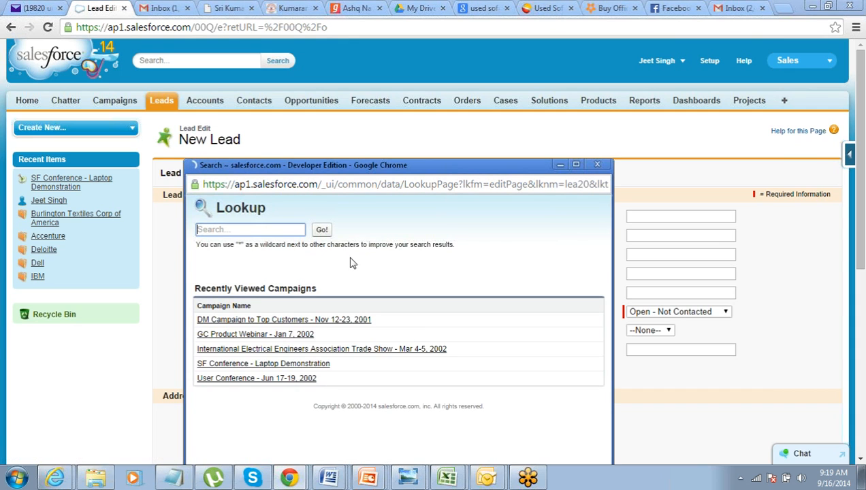
left_click(221, 365)
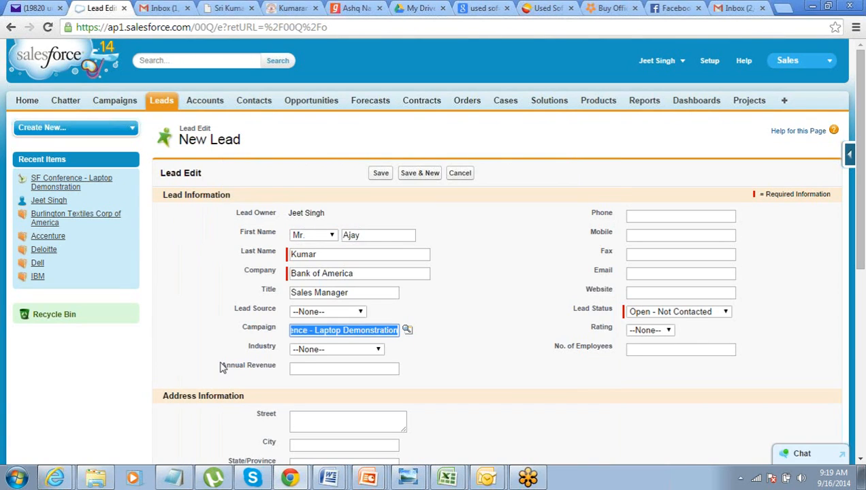
left_click(308, 331)
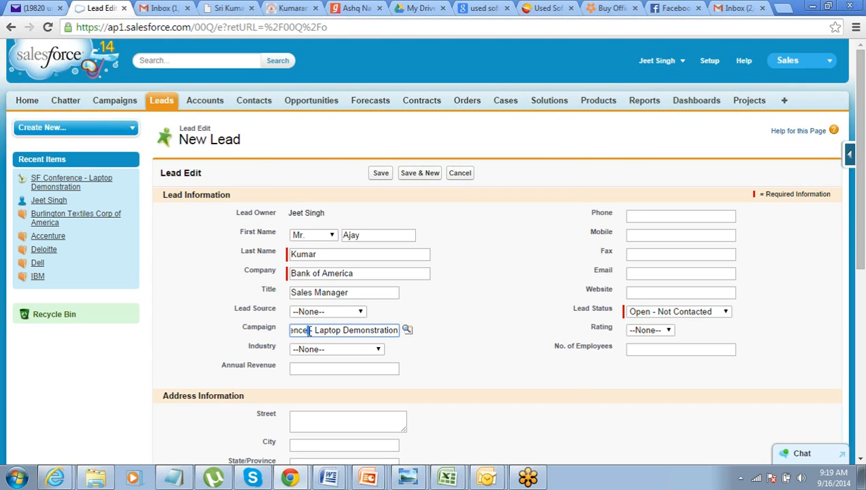
left_click(257, 144)
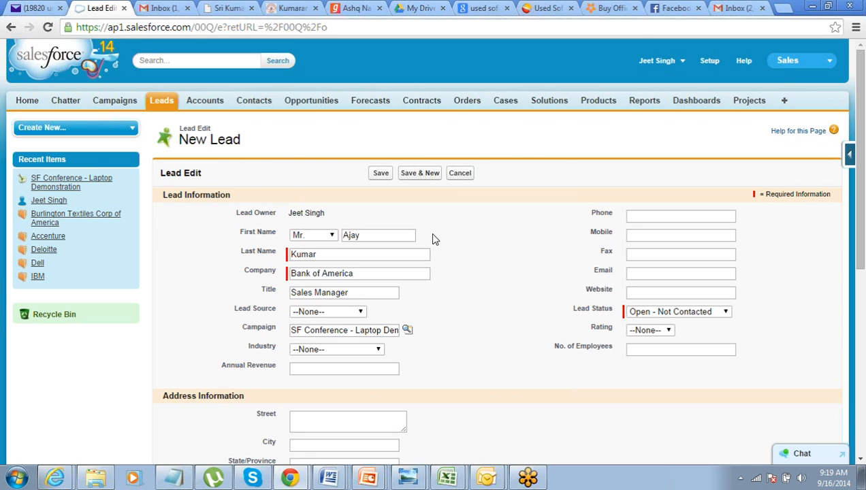
left_click(379, 174)
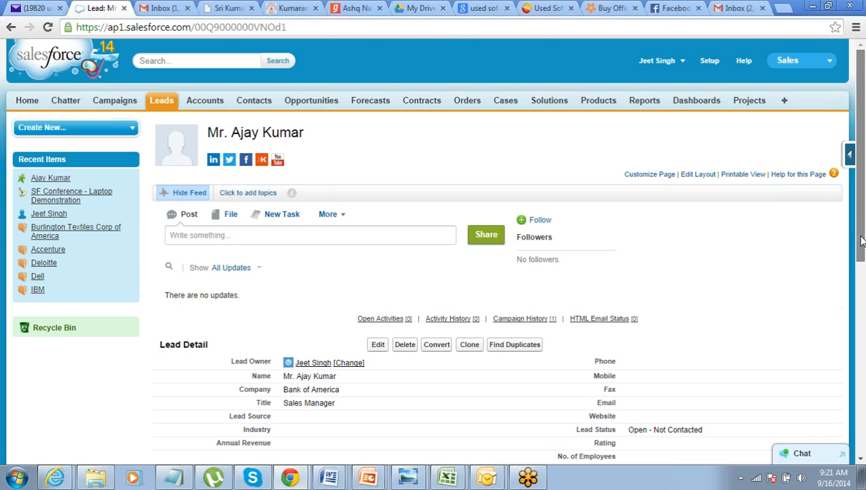
left_click_drag(860, 240, 861, 259)
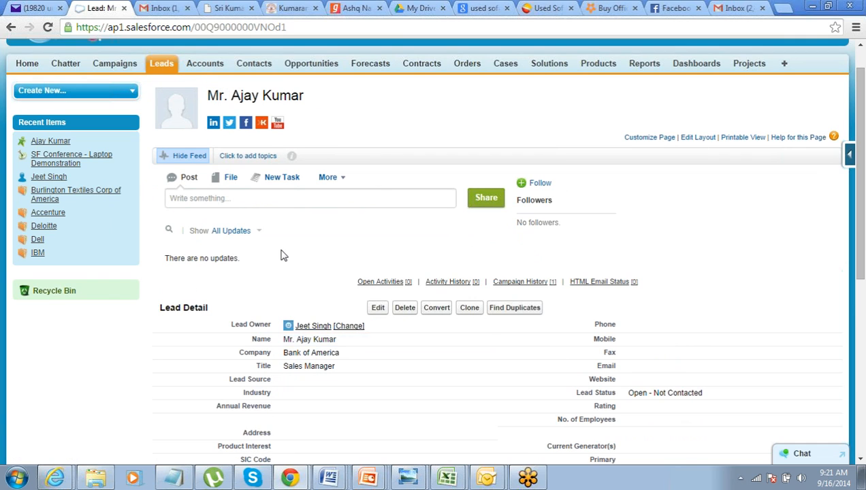
left_click(171, 73)
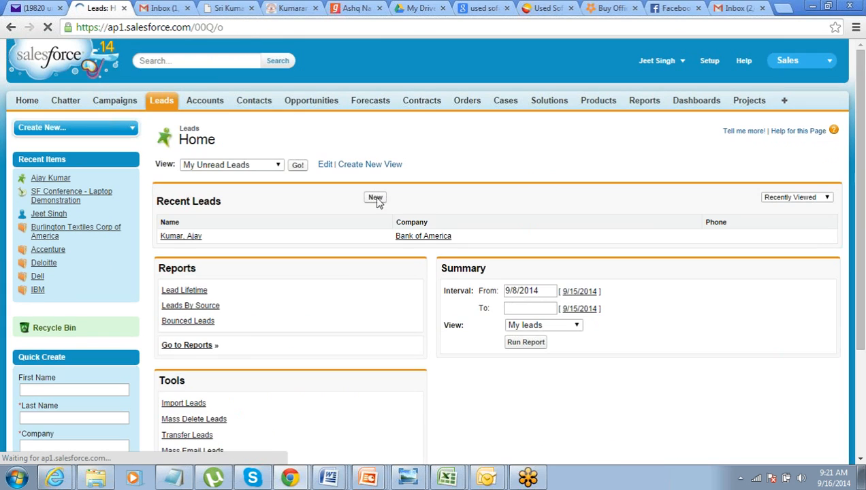
left_click(369, 203)
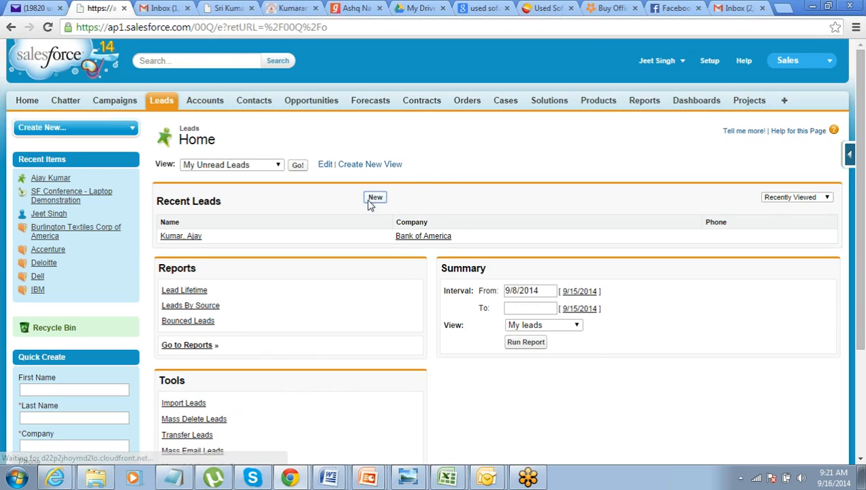
left_click(334, 235)
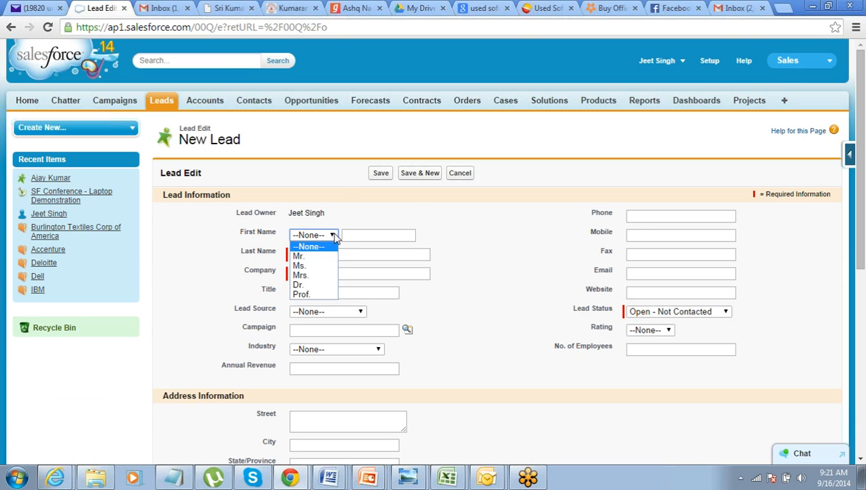
- Open the Bank of America lead from the recent leads and review its name and company
left_click(170, 104)
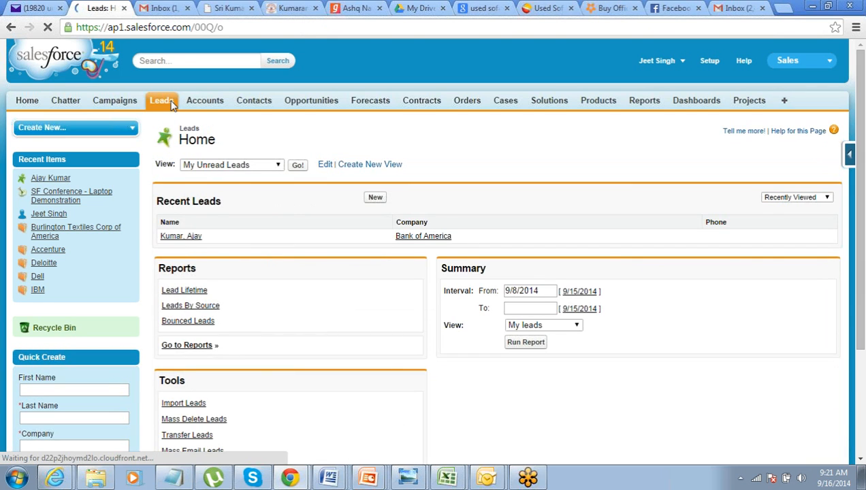
left_click(179, 238)
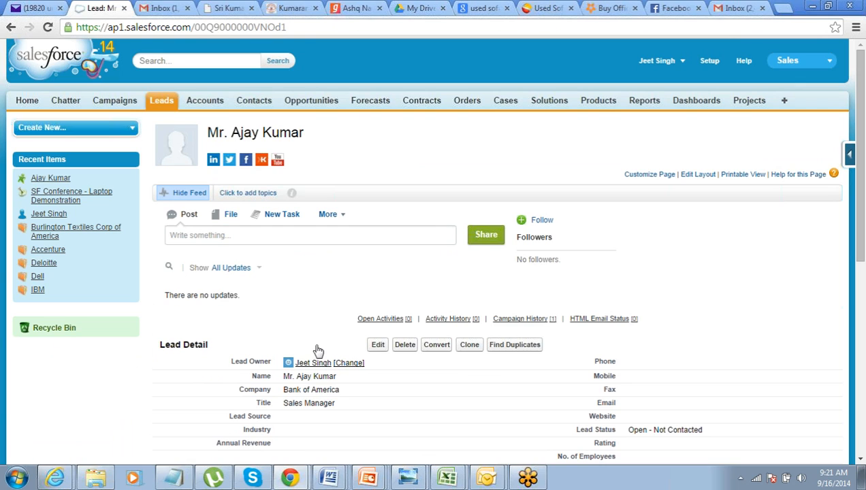
left_click_drag(339, 378, 280, 378)
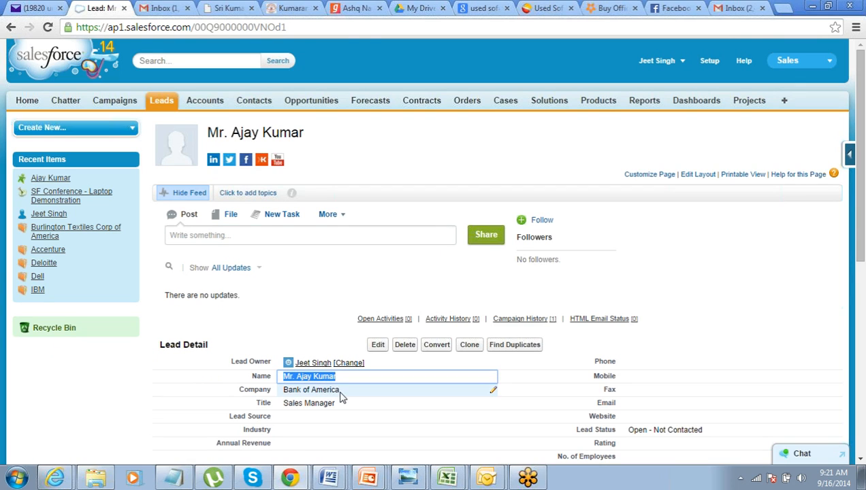
left_click_drag(340, 393, 280, 395)
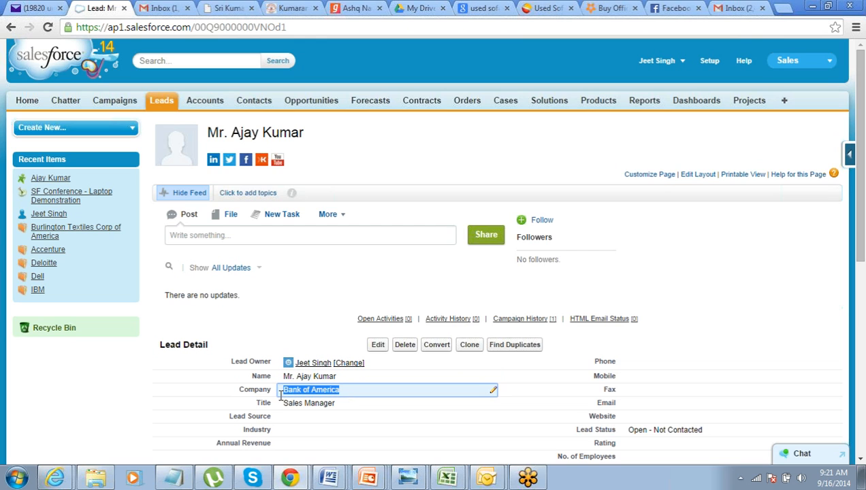
left_click(379, 345)
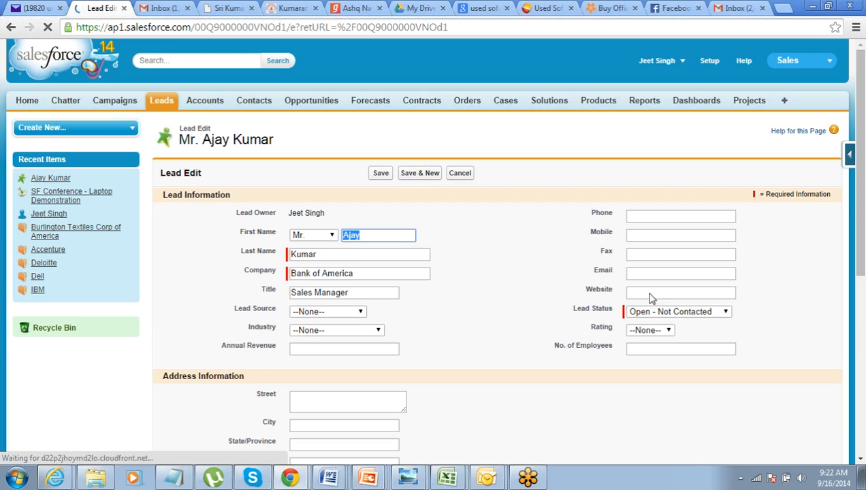
left_click(650, 294)
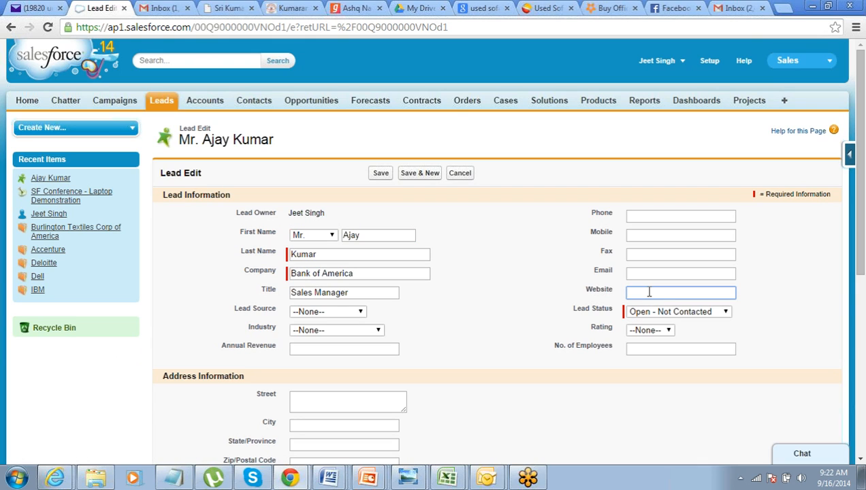
type("www.bankofamerica.com")
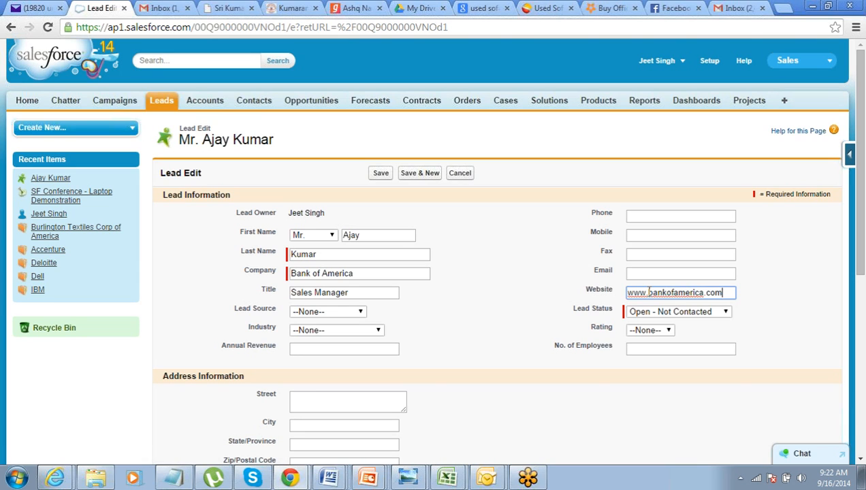
left_click(565, 276)
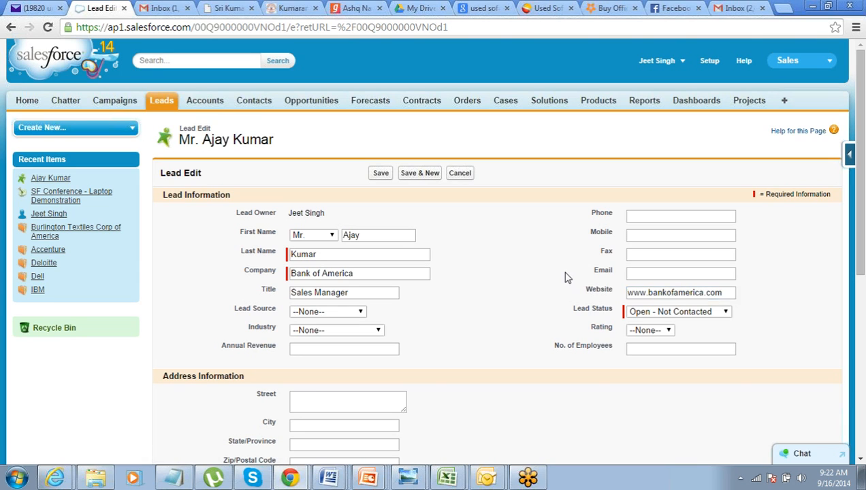
left_click(381, 173)
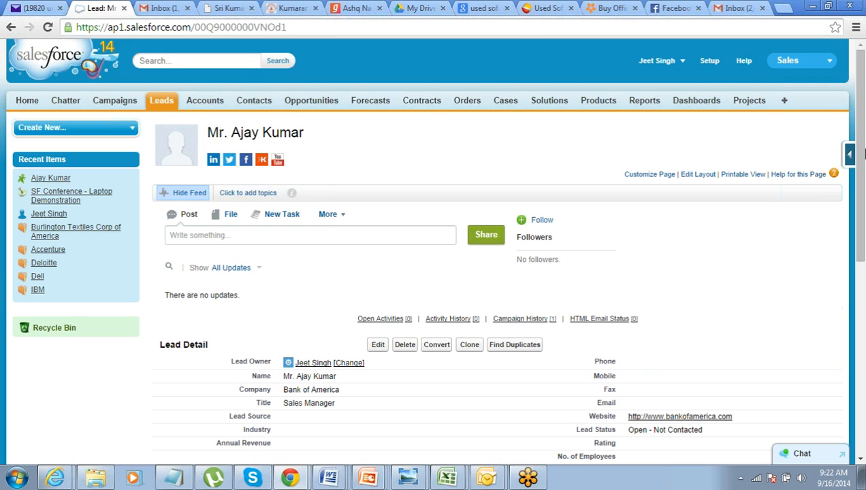
- Review the saved lead's details and start converting the lead
mouse_move(863, 218)
left_mouse_down()
mouse_move(862, 291)
mouse_move(862, 232)
left_mouse_up()
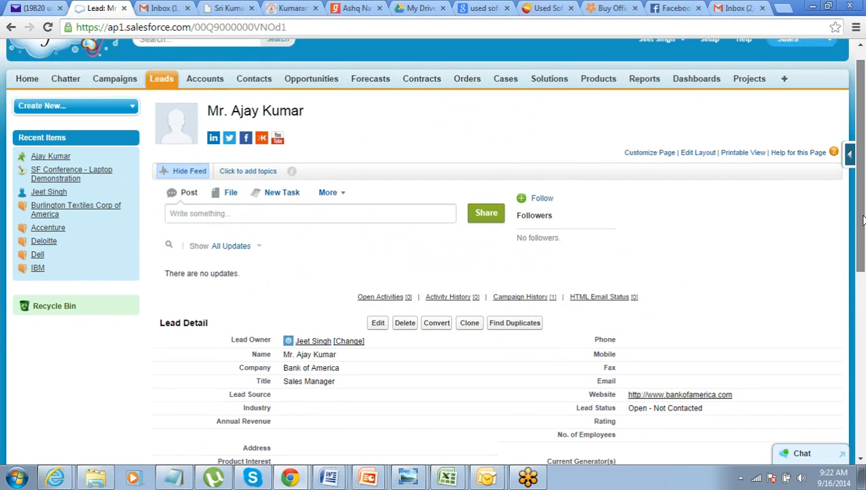
left_click_drag(861, 231, 862, 222)
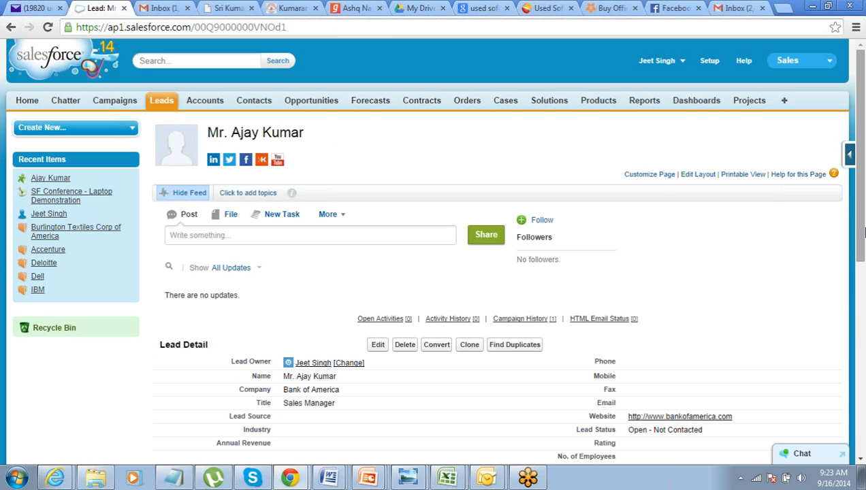
mouse_move(863, 227)
left_mouse_down()
mouse_move(863, 265)
mouse_move(863, 225)
left_mouse_up()
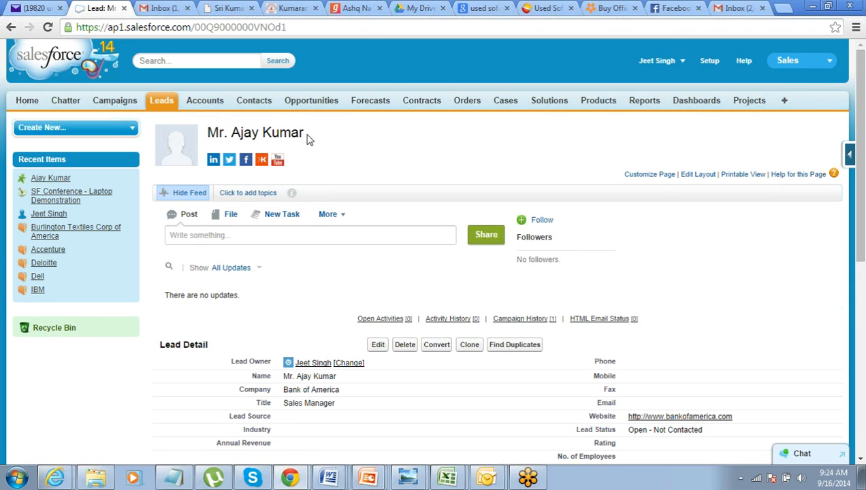
left_click(433, 347)
left_click(433, 346)
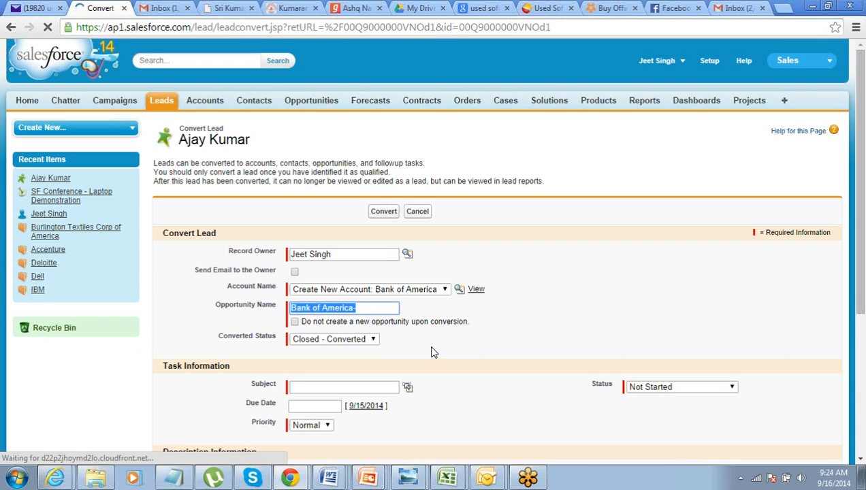
- Switch to the Notepad notes and add the line "Lead = Account + Contact" below "SF - CA"
left_click(174, 478)
key("Return")
key("Return")
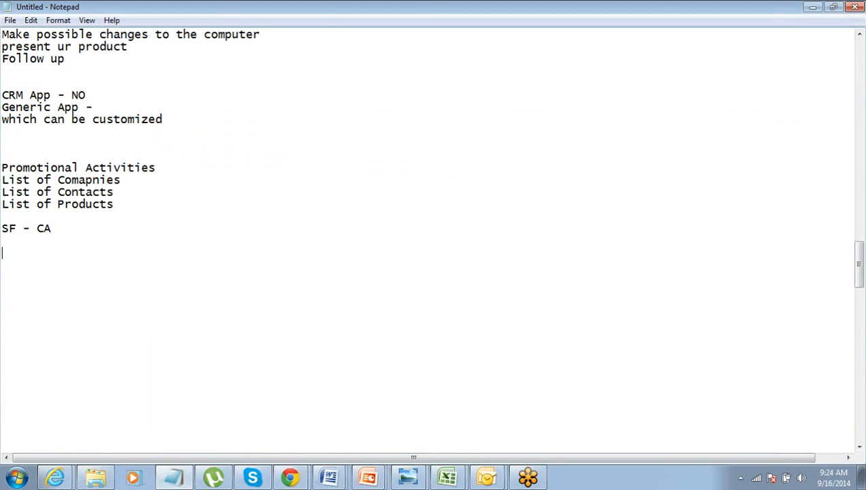
type("Lead = Account ")
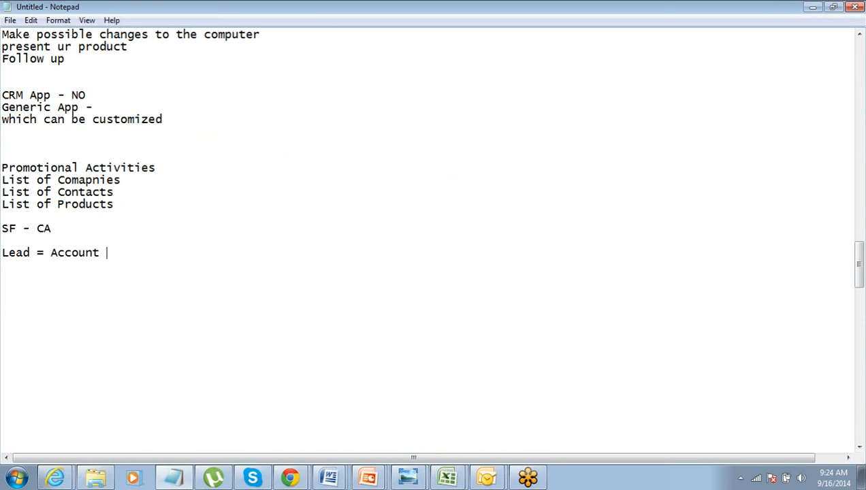
type("+ Contact")
key("Return")
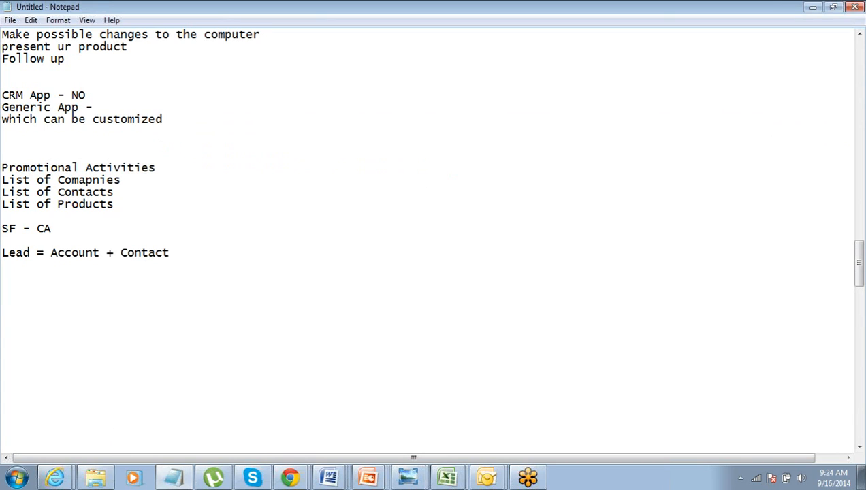
- Add the note "Account - Bank Of Am" and a "Contact -" line with the lead's full name
type("Account - Ban o")
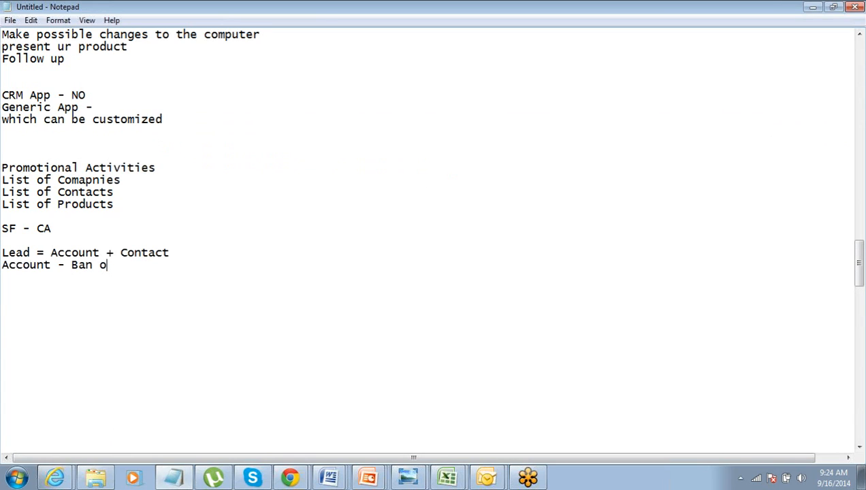
key("BackSpace")
key("BackSpace")
type("k Of")
type(" Am ")
type("Contact ")
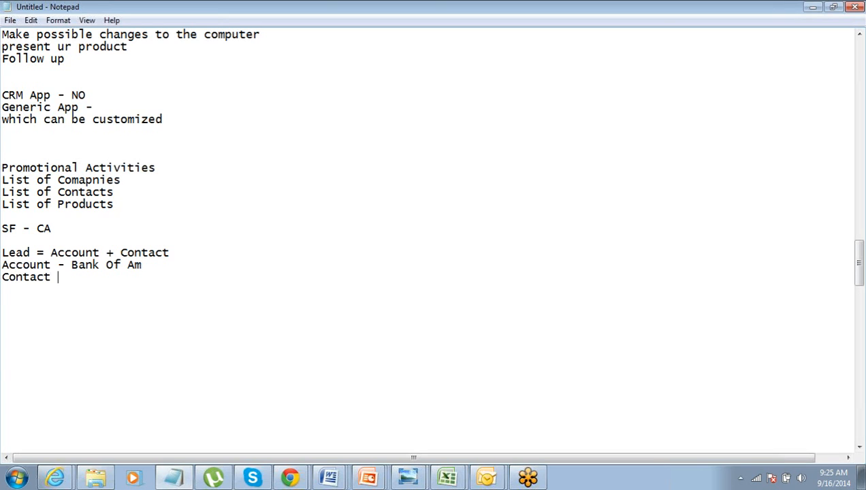
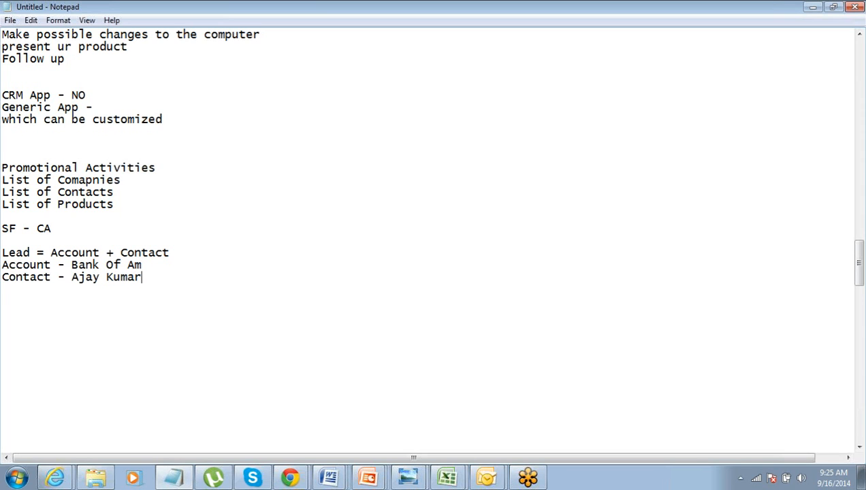
key("Return")
- Return to Salesforce in Chrome and convert the lead to a new Bank of America account without creating an opportunity
key("Tab")
key("alt+Tab")
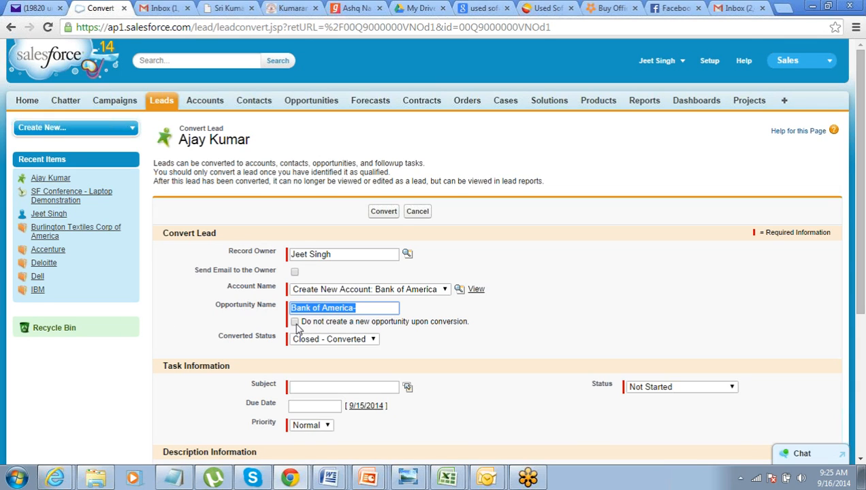
left_click(295, 322)
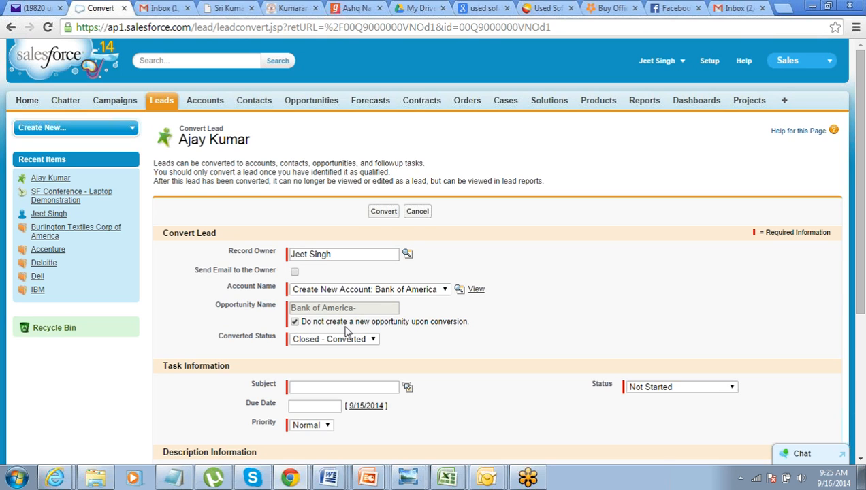
left_click(379, 216)
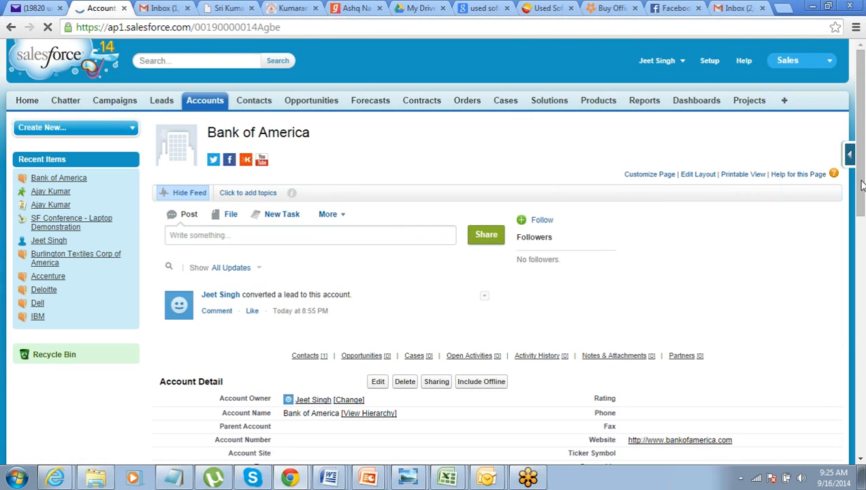
- Examine the converted Bank of America account's name, details and related contacts
scroll(582, 257, "down", 2)
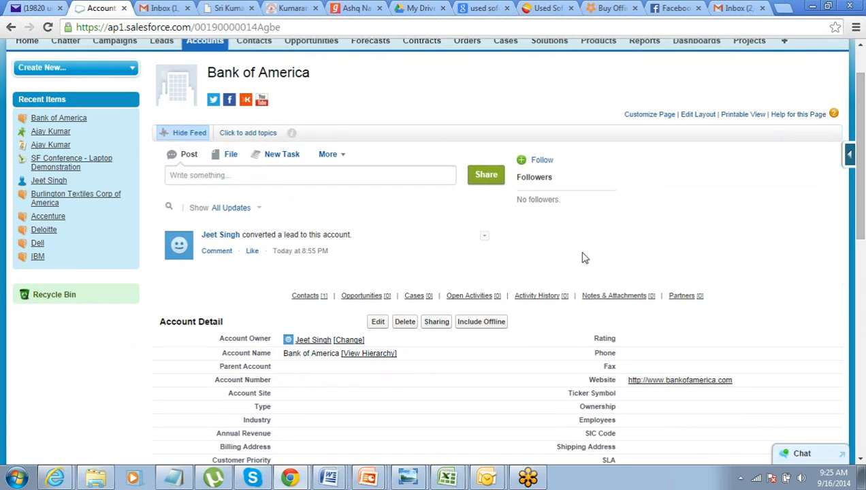
left_click_drag(216, 72, 305, 75)
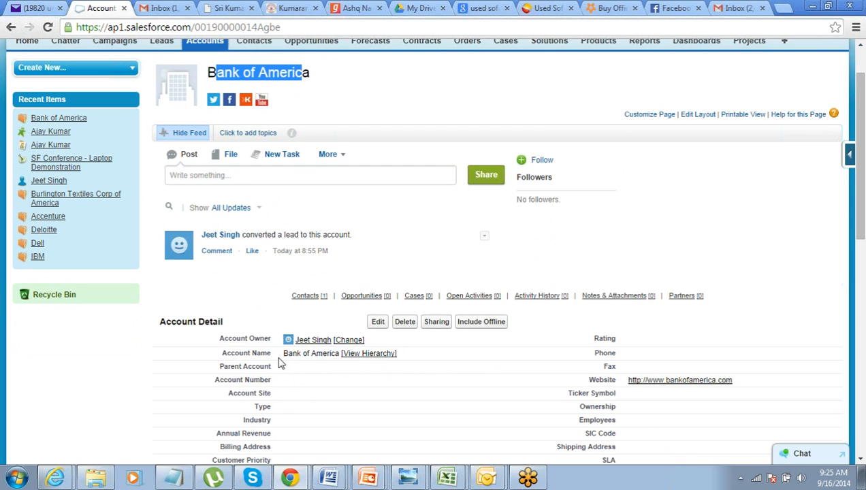
left_click_drag(283, 353, 330, 354)
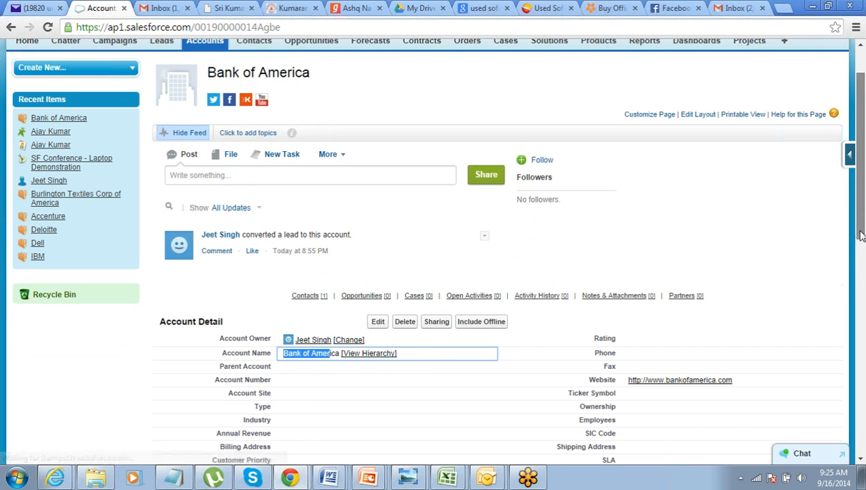
scroll(859, 226, "down", 3)
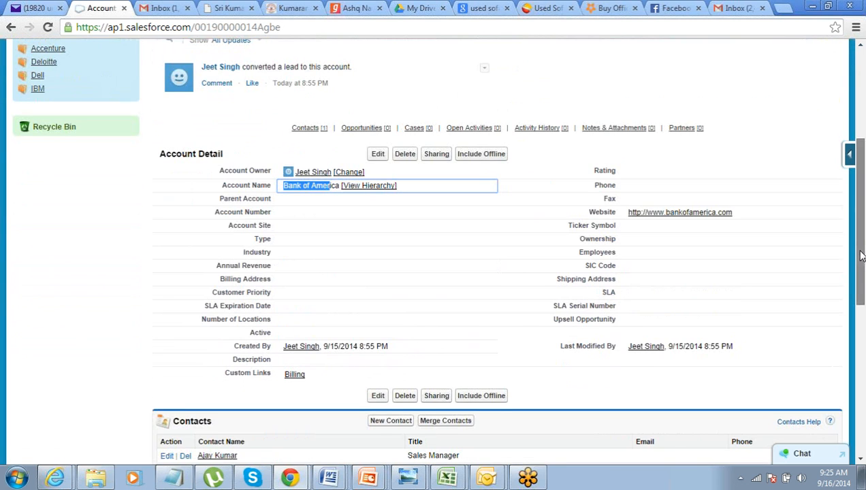
scroll(859, 255, "down", 2)
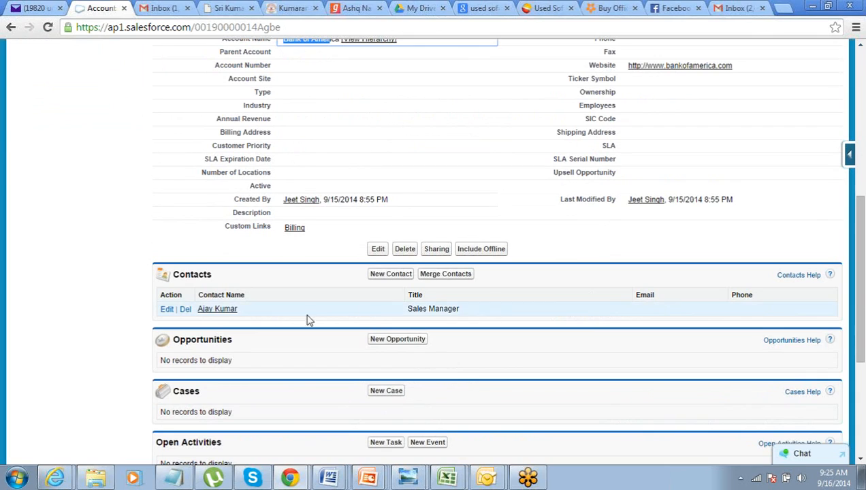
double_click(192, 274)
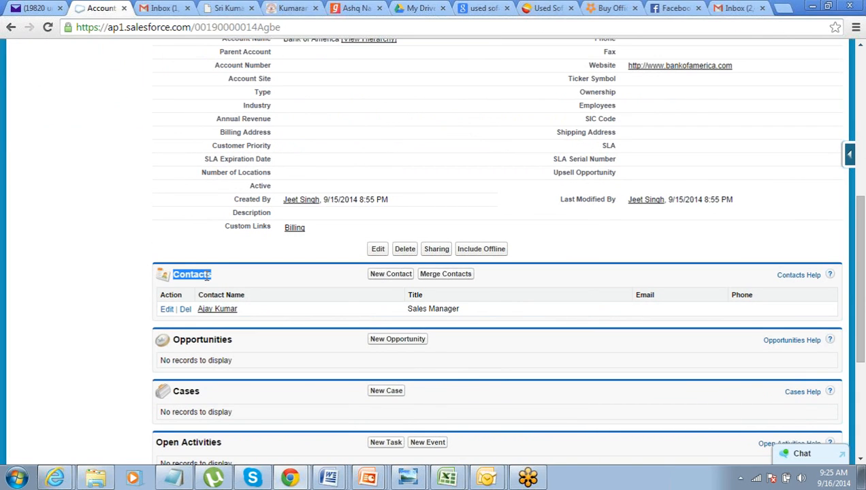
- Open the account's Sales Manager contact, review its details and follow its account link back to Bank of America
left_click(217, 311)
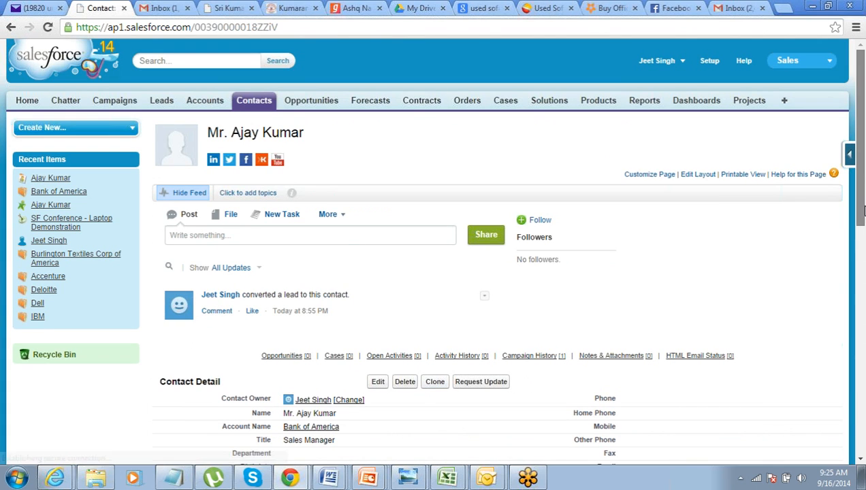
scroll(861, 267, "down", 2)
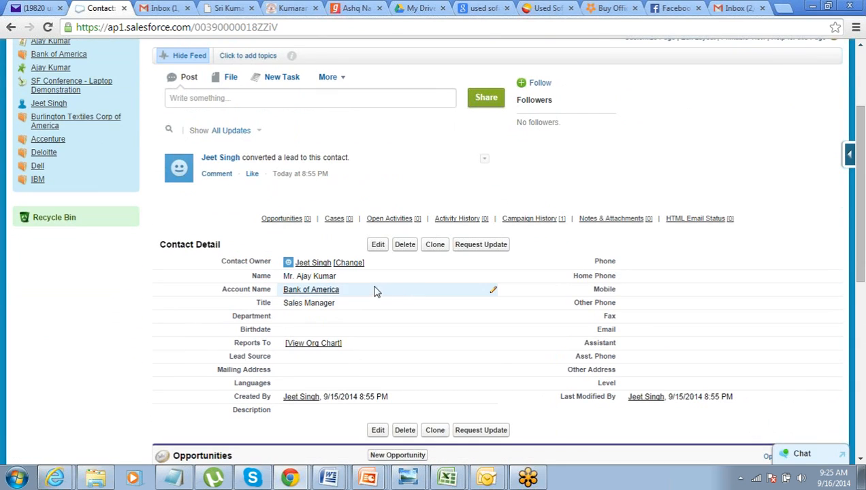
left_click(326, 292)
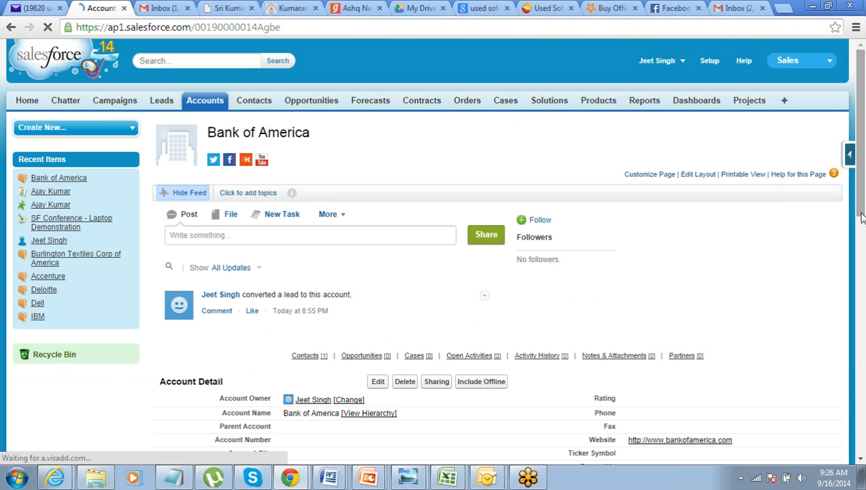
- Start a new contact under the Bank of America account with the salutation Mr. and the contact's first and last name
left_click_drag(860, 214, 861, 309)
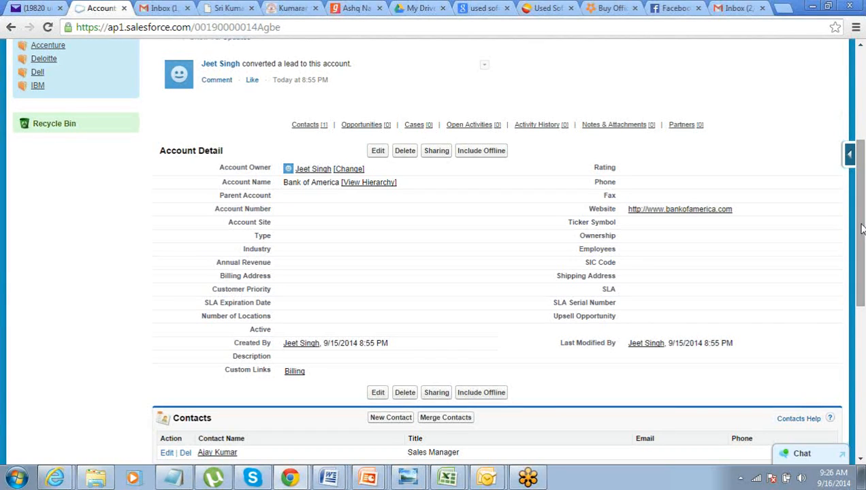
left_click_drag(861, 263, 860, 331)
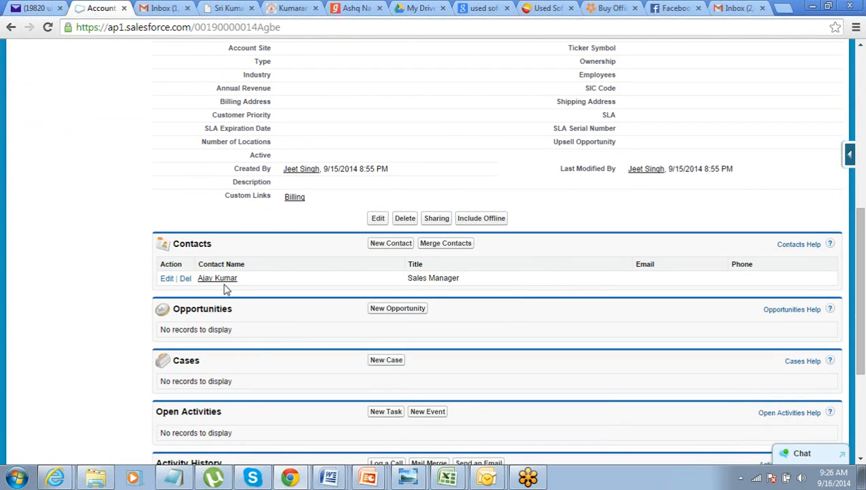
left_click(383, 244)
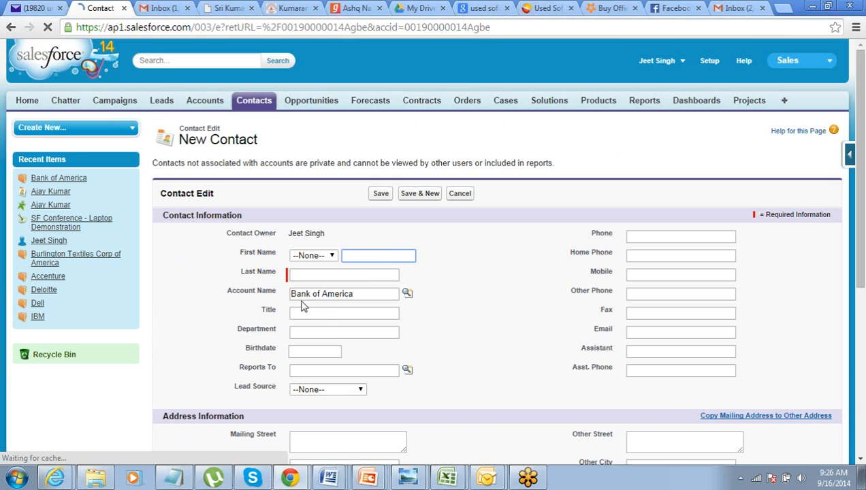
left_click(294, 293)
left_click_drag(291, 294, 355, 294)
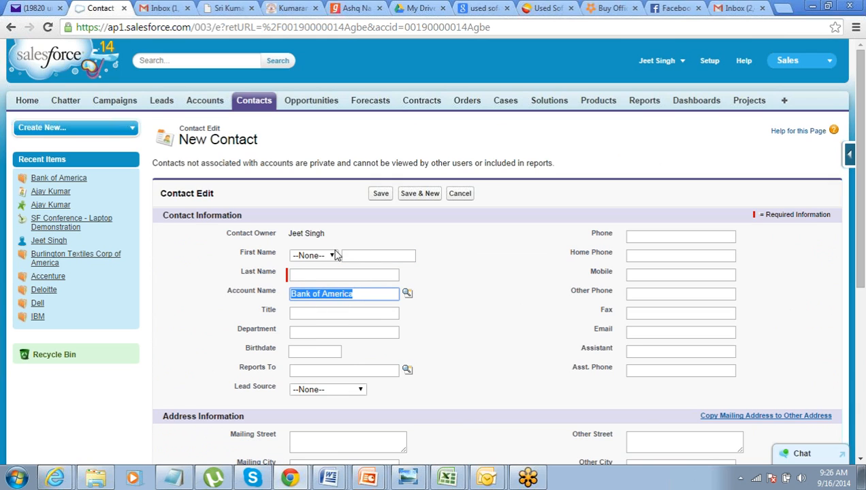
left_click(332, 254)
left_click(326, 276)
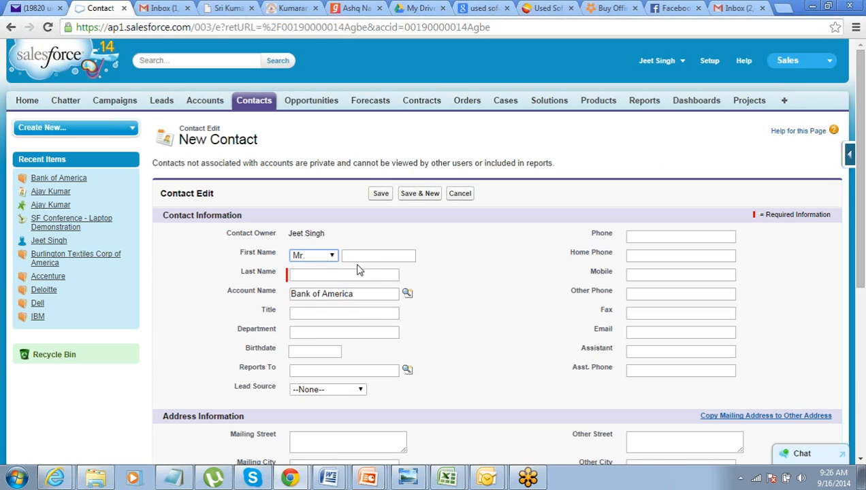
left_click(359, 255)
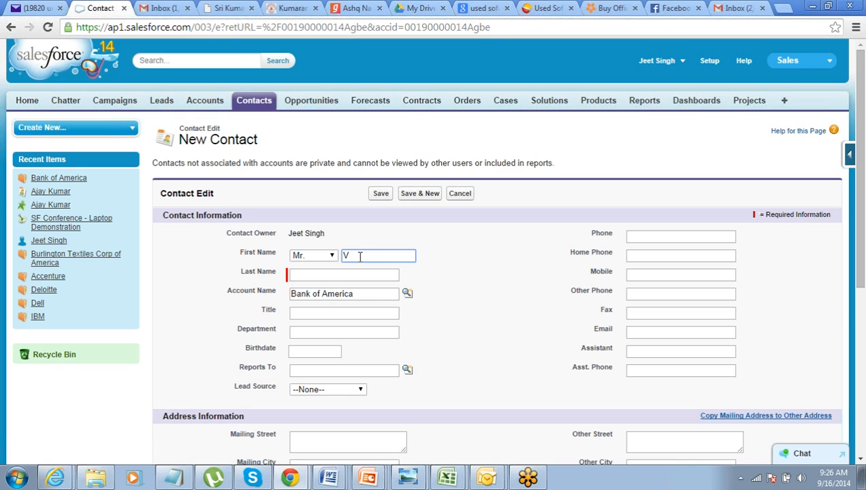
key("Tab")
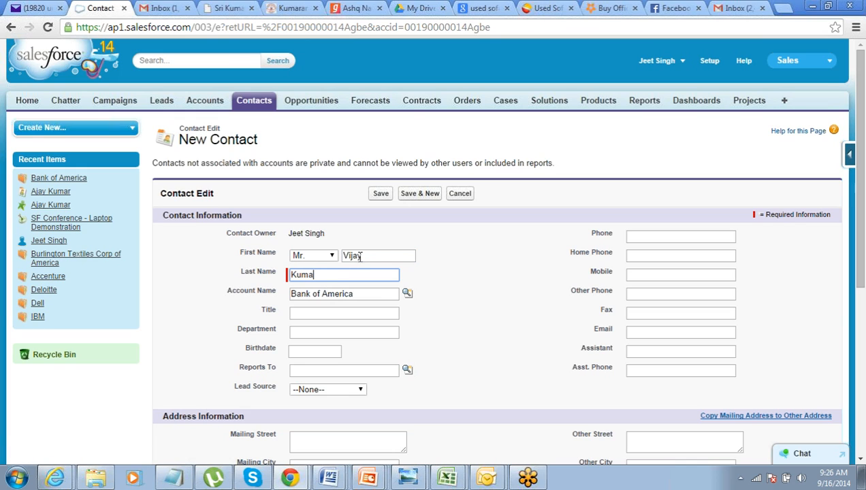
- Give the new contact the title Procurement Head and save the record
key("Tab")
key("Tab")
key("Tab")
type("P")
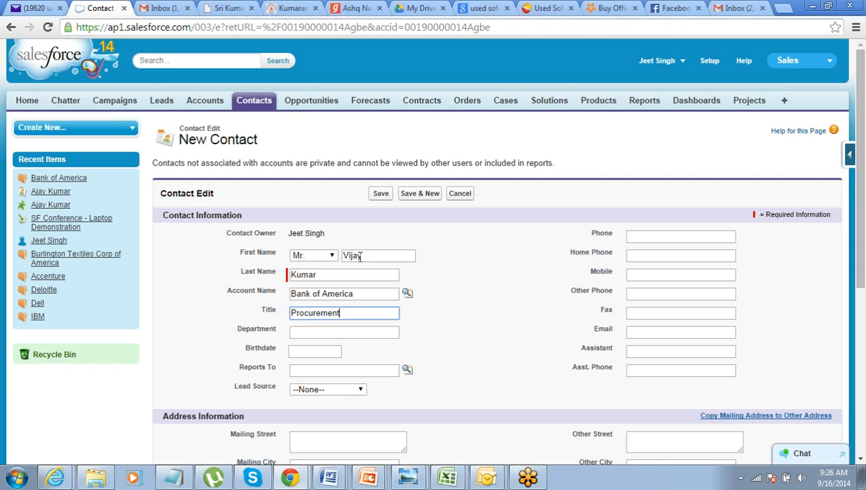
type("rocurement Head")
key("Tab")
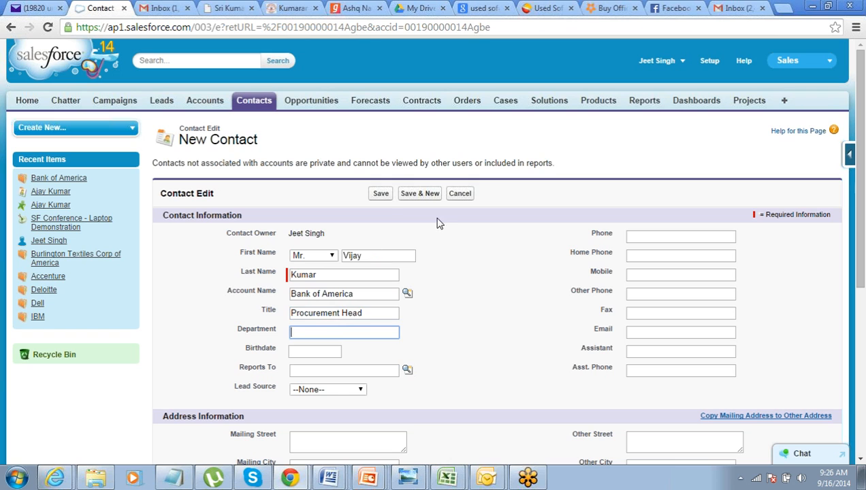
left_click(386, 196)
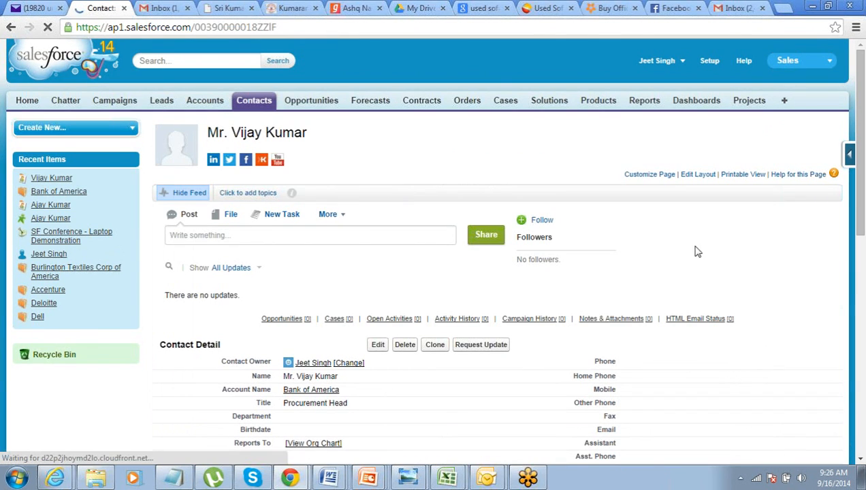
- Go back from the saved contact to its Bank of America account and examine the account's related contacts
mouse_move(859, 217)
left_mouse_down()
mouse_move(862, 435)
mouse_move(863, 208)
left_mouse_up()
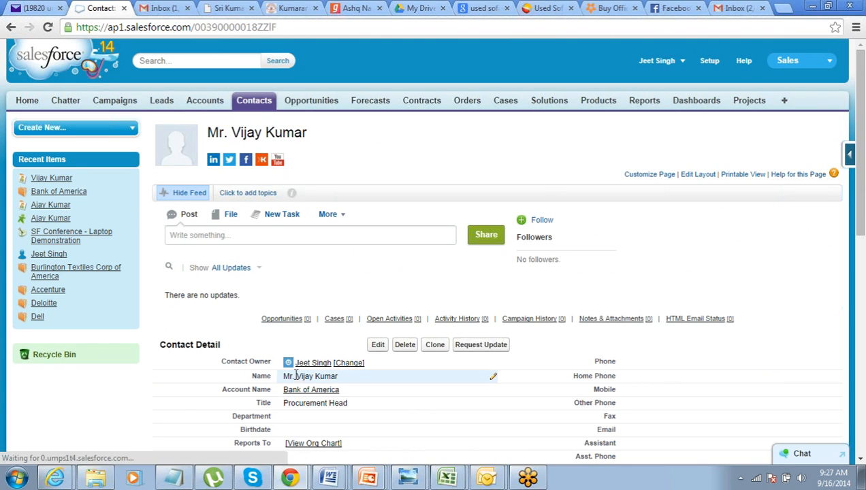
left_click(296, 395)
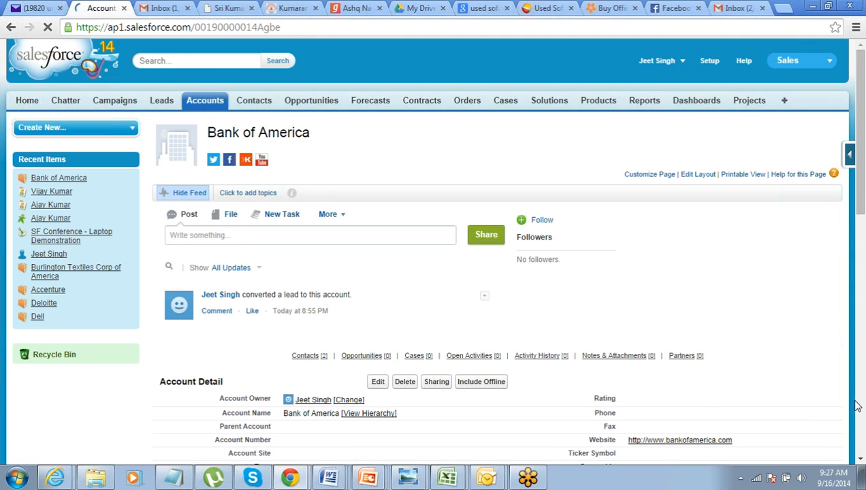
left_click(860, 464)
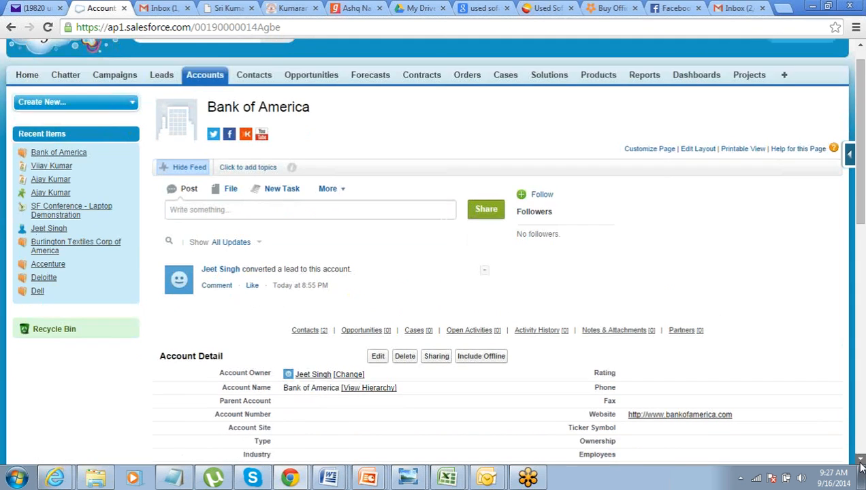
left_click(860, 465)
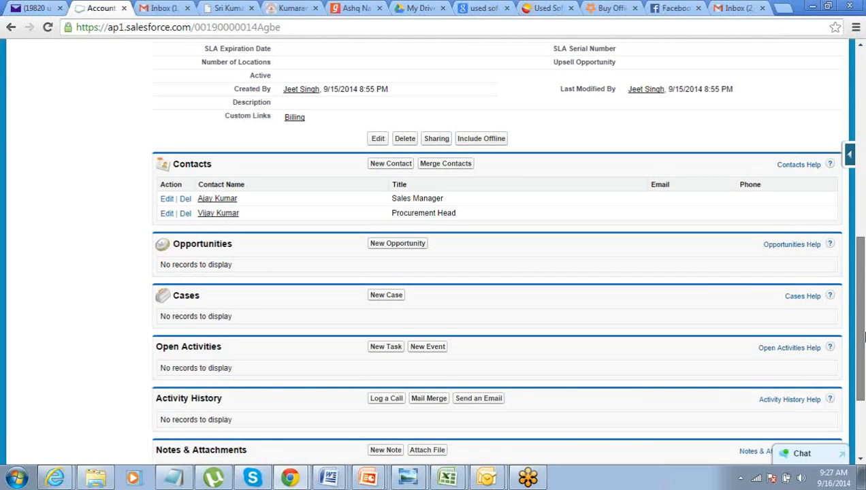
left_click_drag(863, 367, 863, 301)
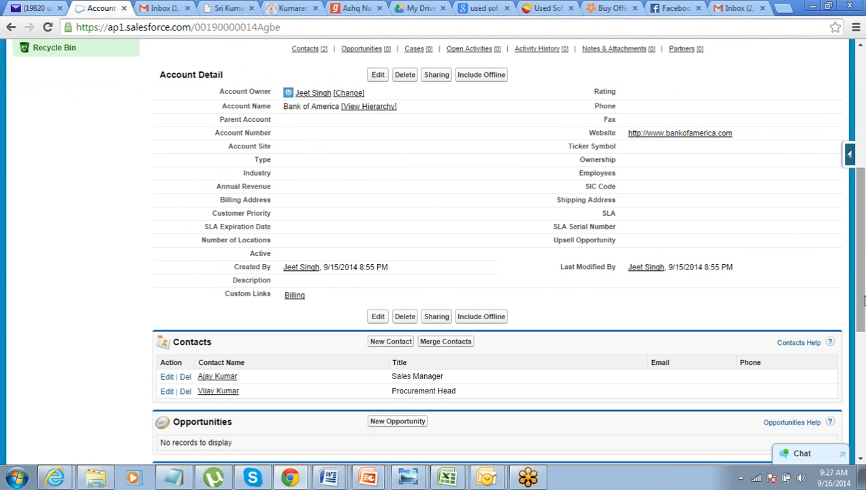
left_click_drag(860, 301, 823, 161)
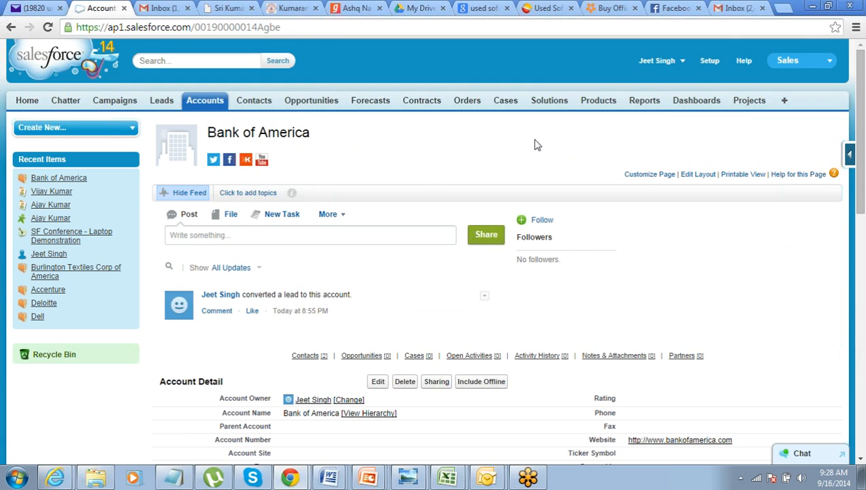
- Start a new opportunity and look up Bank of America as its account
left_click(320, 104)
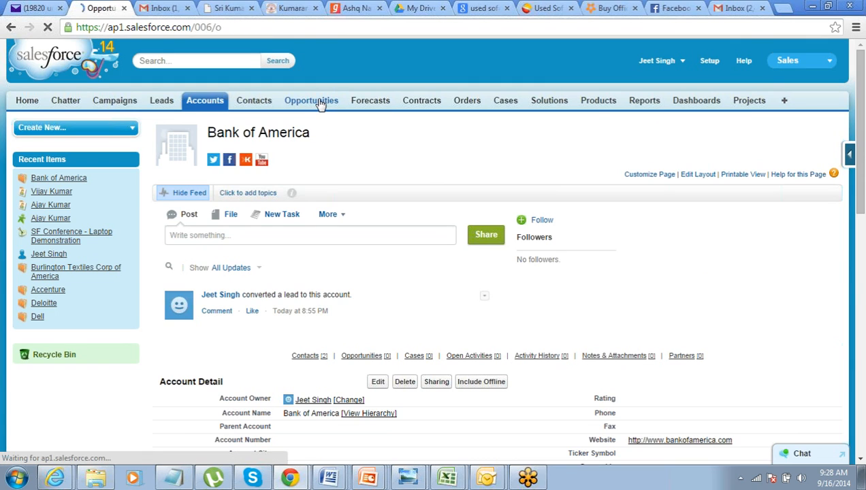
left_click(375, 198)
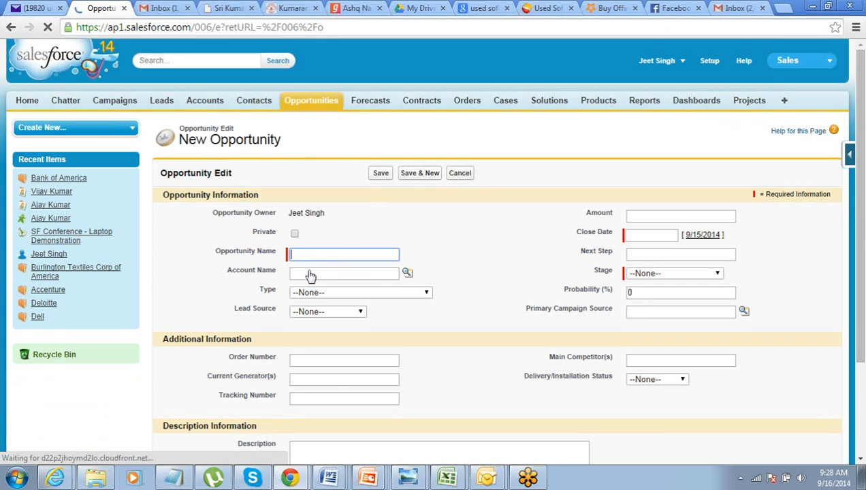
left_click(406, 274)
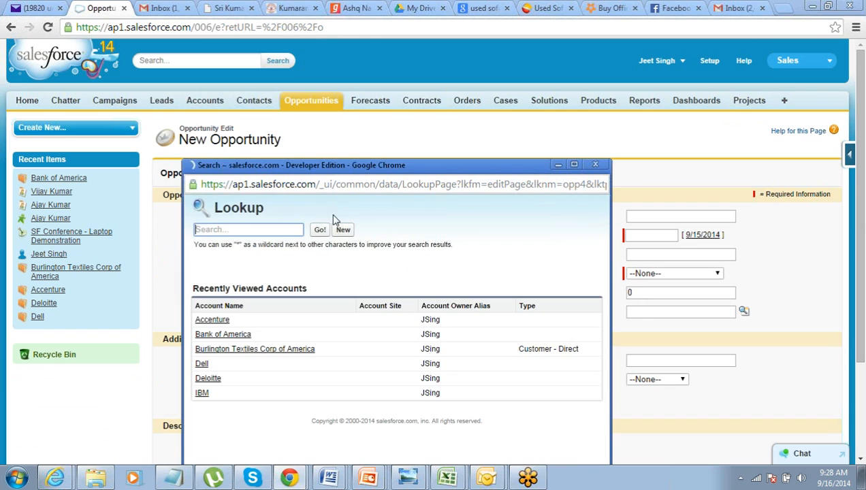
left_click(230, 336)
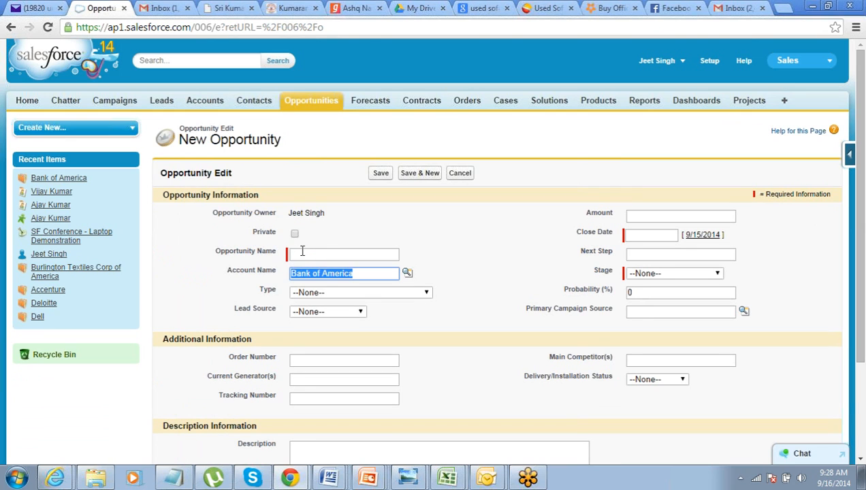
- Name the opportunity "100 Laptops from BOA"
left_click(303, 252)
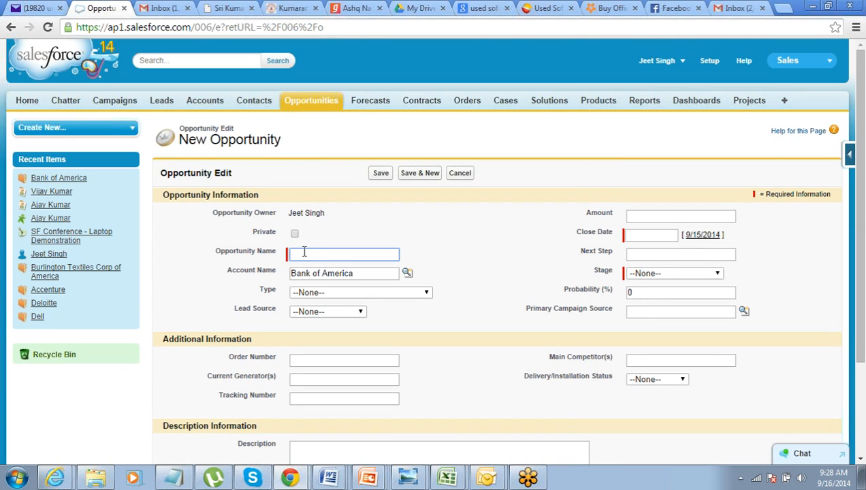
type("100 Laptops from BOA")
key("Tab")
- Set the opportunity's amount to 50000
left_click(684, 215)
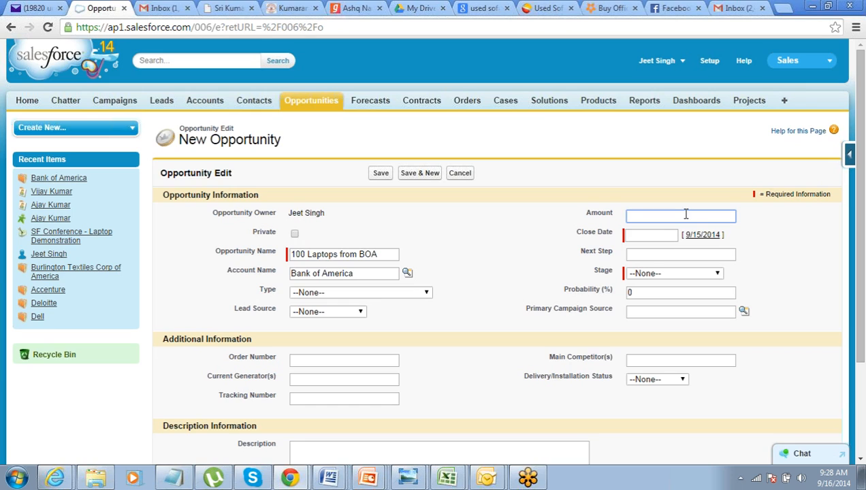
type("500000")
key("Tab")
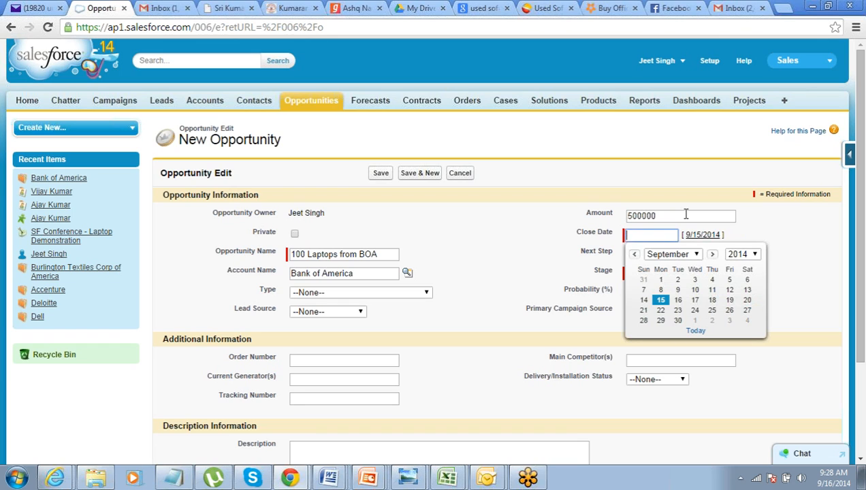
left_click(685, 215)
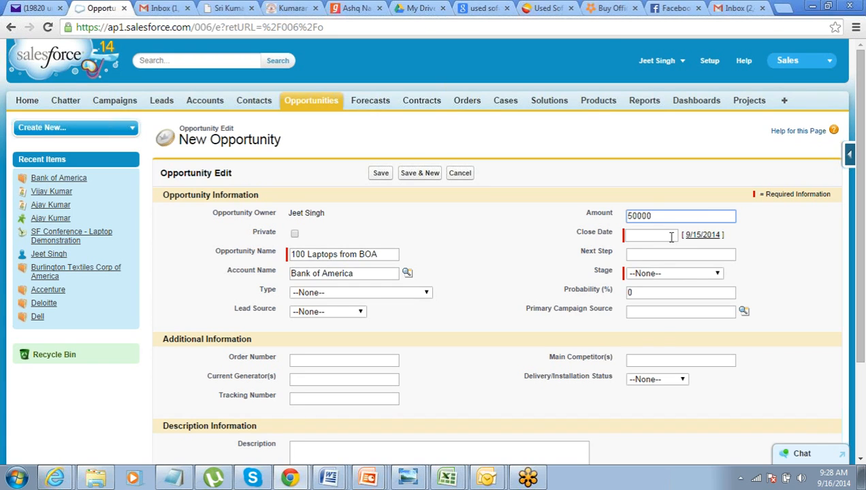
- Set the opportunity's close date to 11/30/2014
left_click(671, 237)
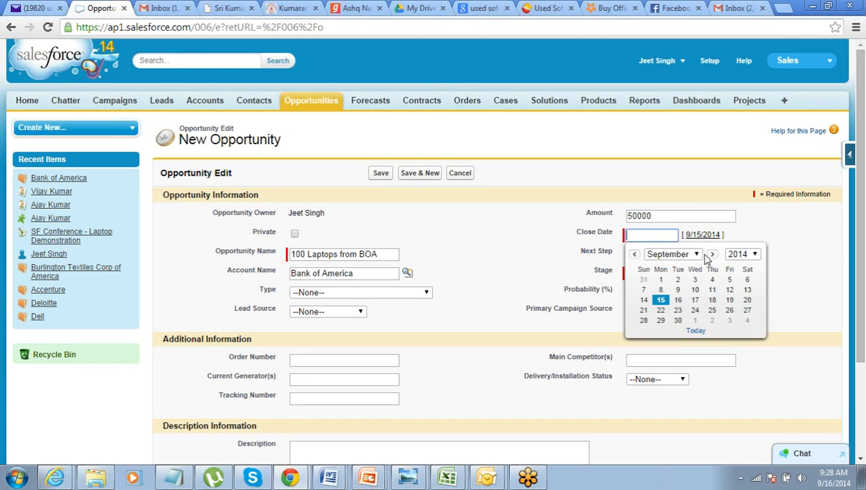
left_click(694, 254)
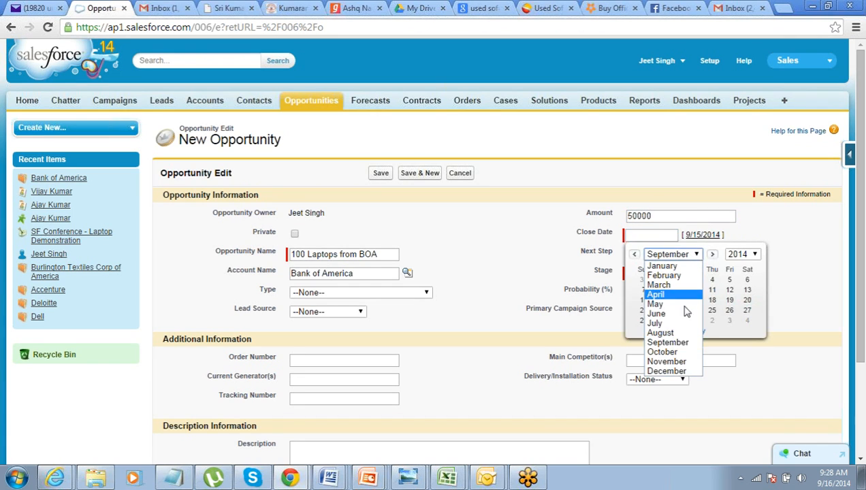
left_click(674, 362)
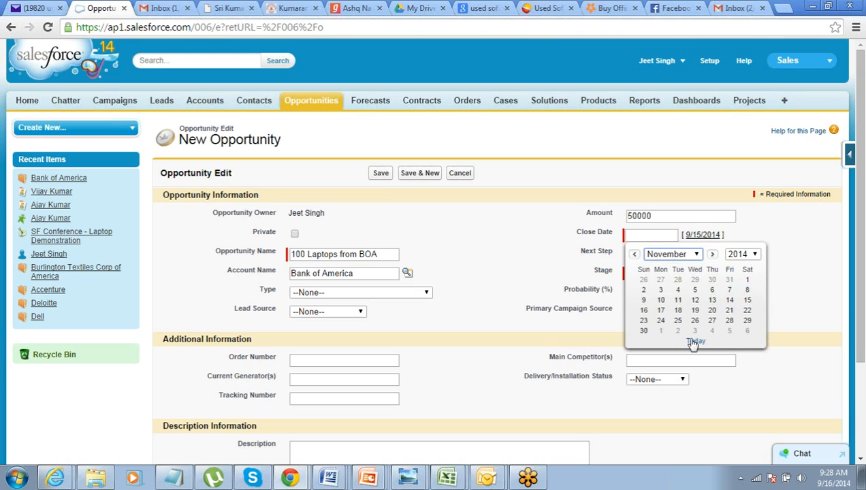
left_click(644, 333)
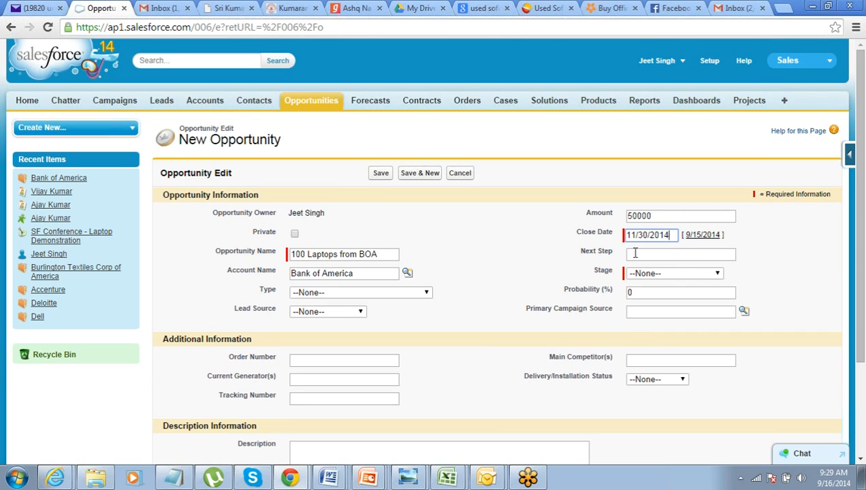
- Set the opportunity's stage to Value Proposition and reopen the stage choices
left_click(648, 273)
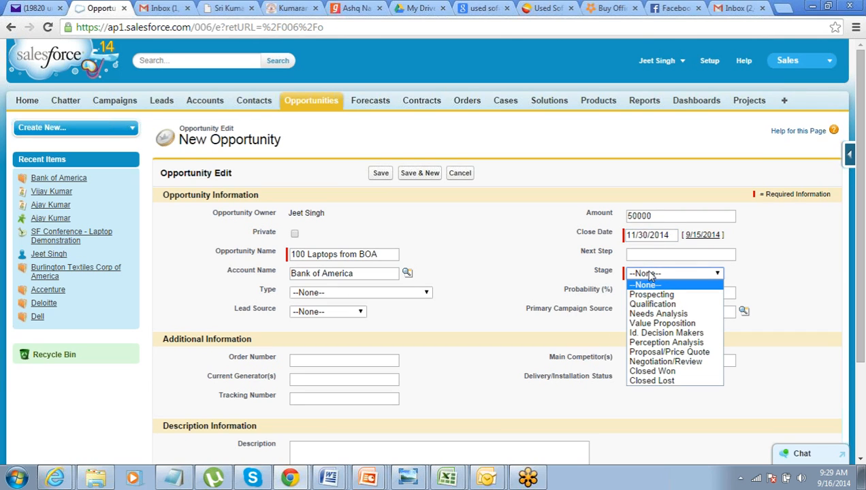
left_click(645, 323)
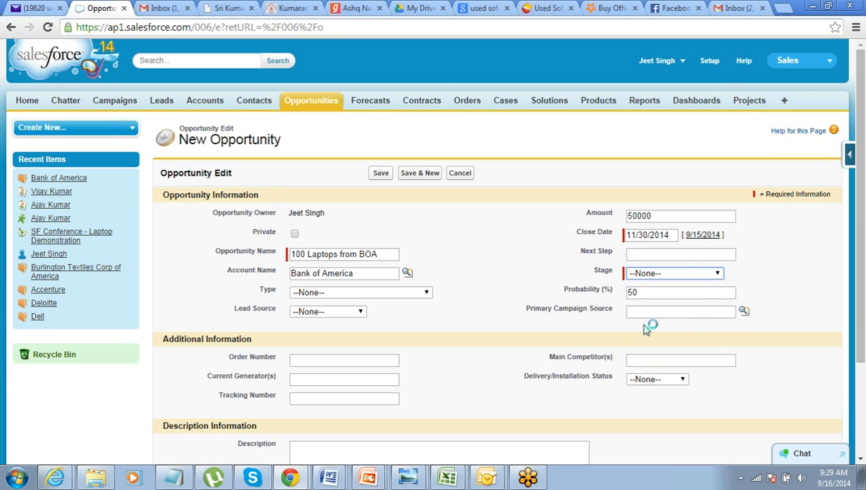
left_click(658, 274)
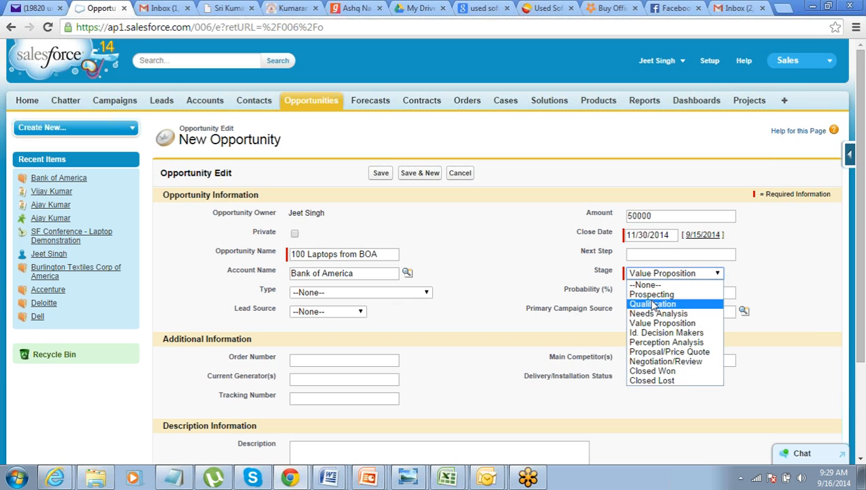
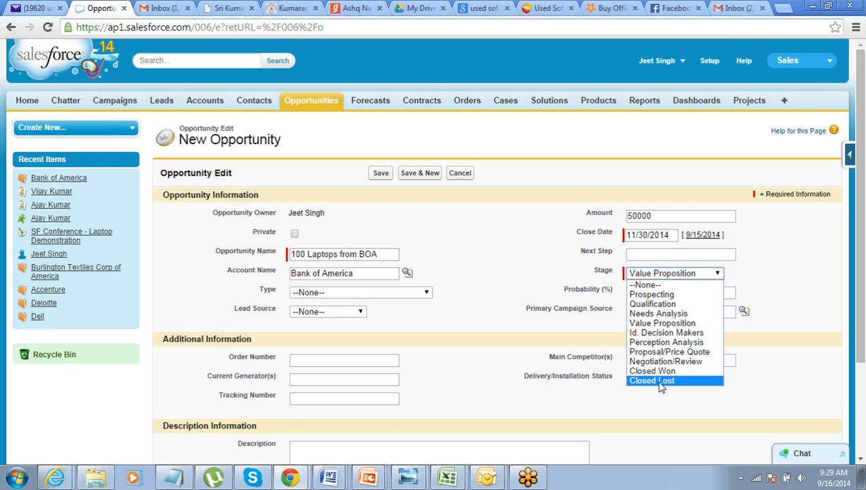
- Keep the opportunity's stage at Value Proposition and save the opportunity
left_click(519, 286)
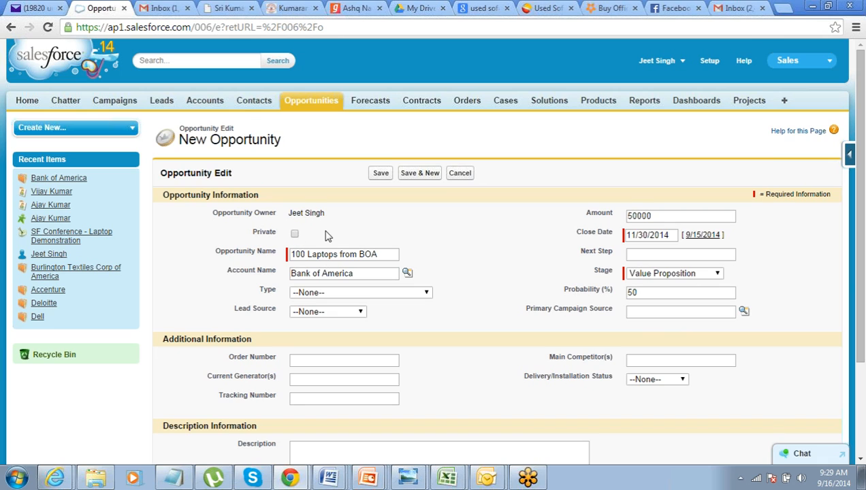
left_click(382, 174)
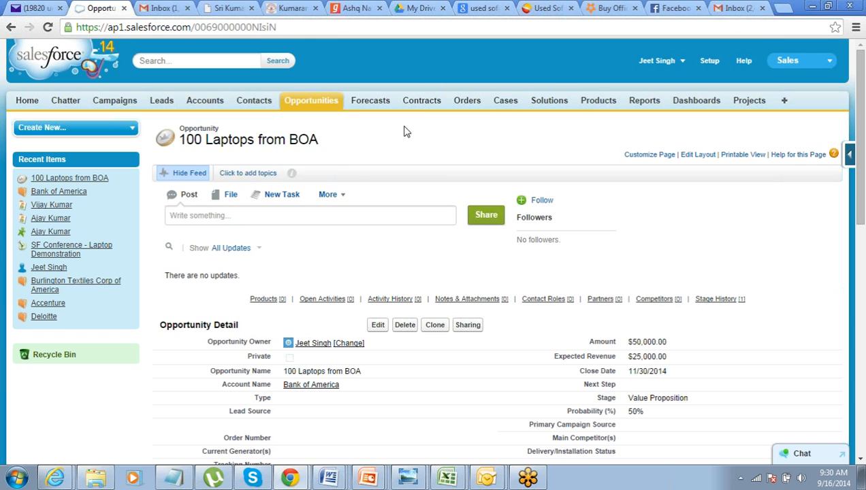
- Start a new contract for the Bank of America account, with the second recently viewed contact as the customer signer
left_click(424, 105)
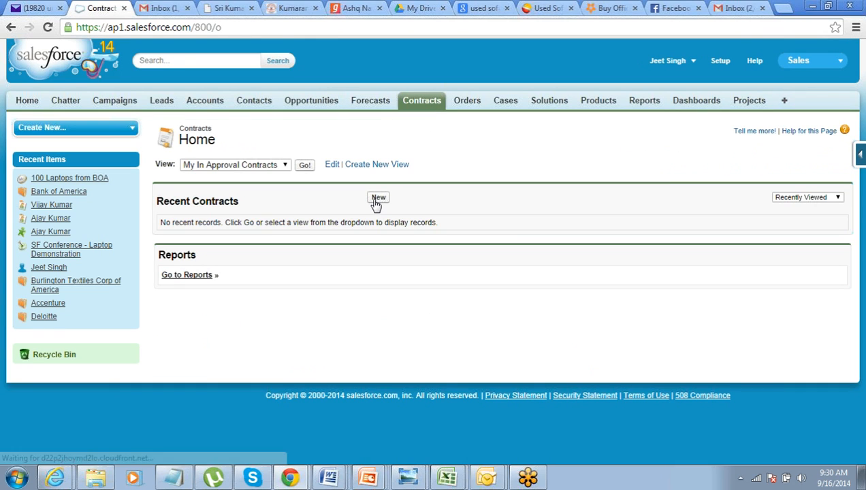
left_click(378, 198)
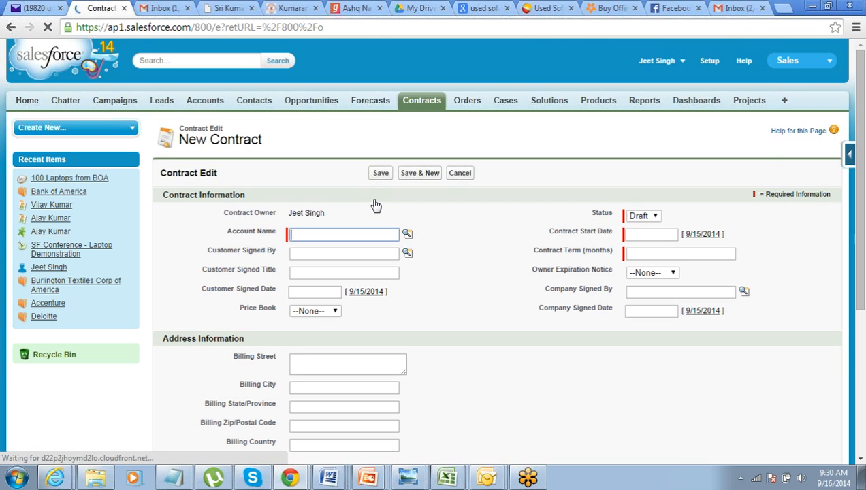
left_click(407, 233)
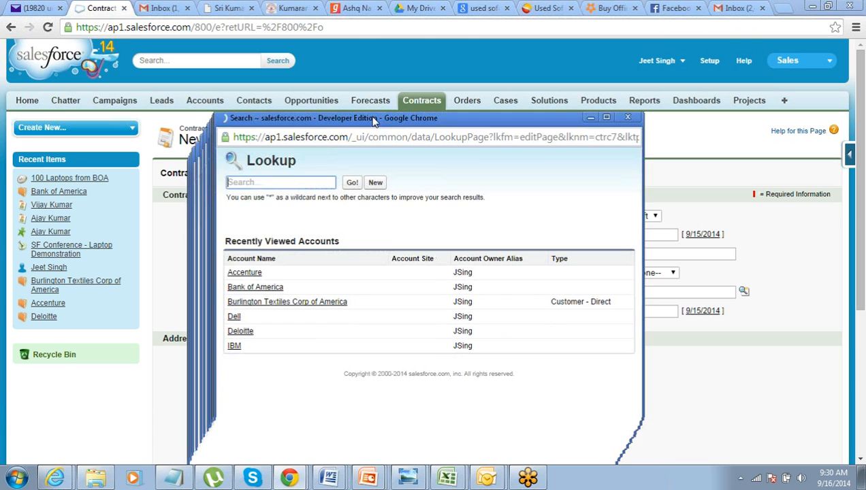
left_click(247, 287)
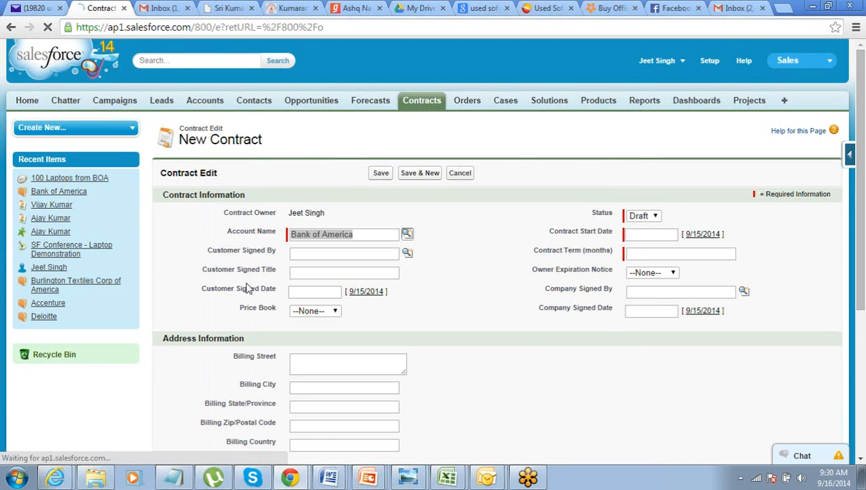
left_click(407, 254)
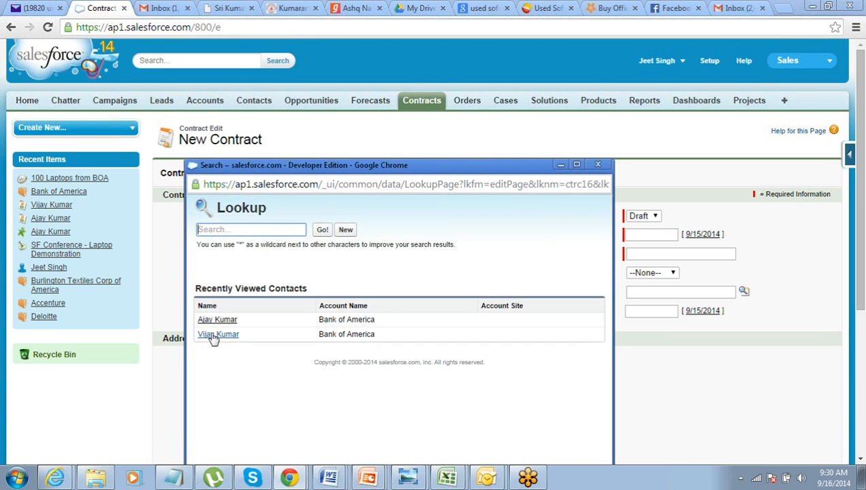
left_click(217, 334)
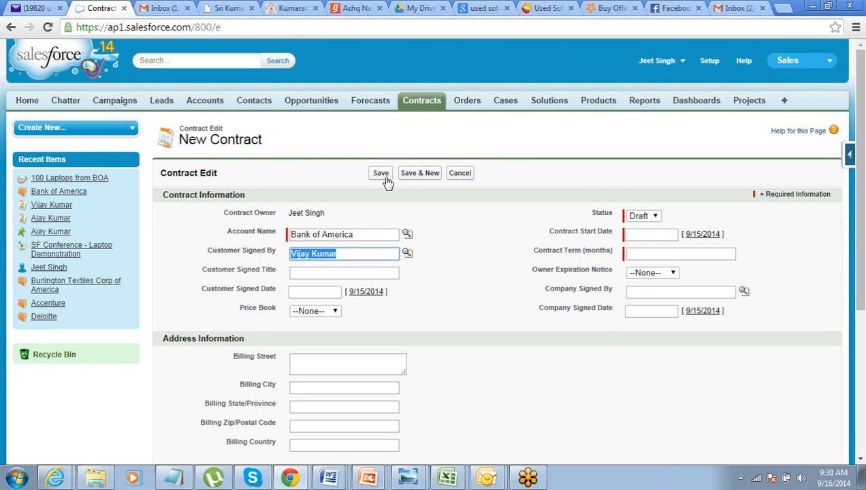
- Keep the contract's status as Draft and set its start date to 9/15/2014
left_click(654, 216)
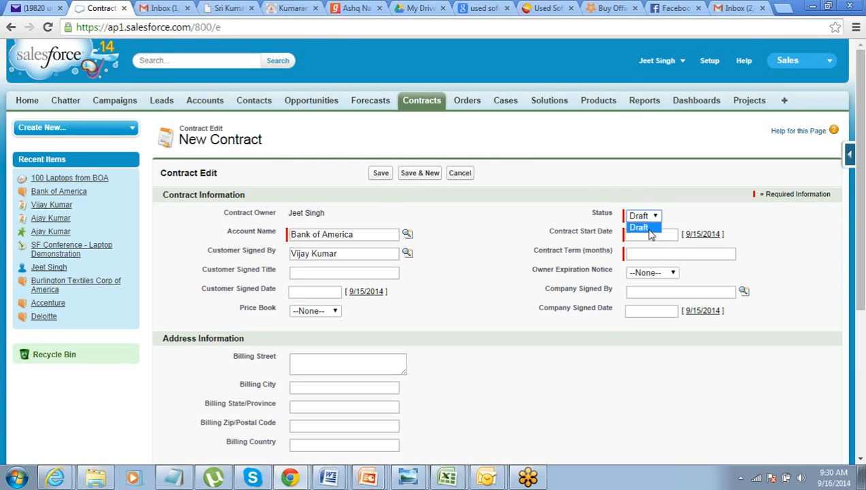
left_click(650, 232)
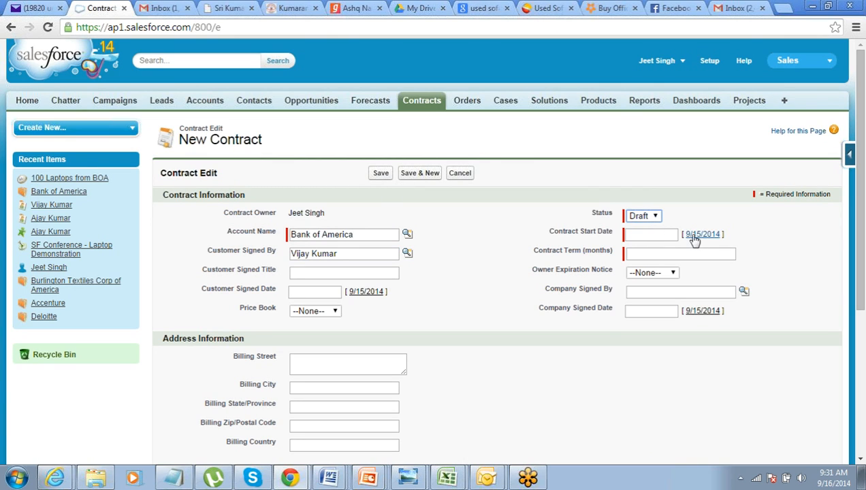
left_click(694, 236)
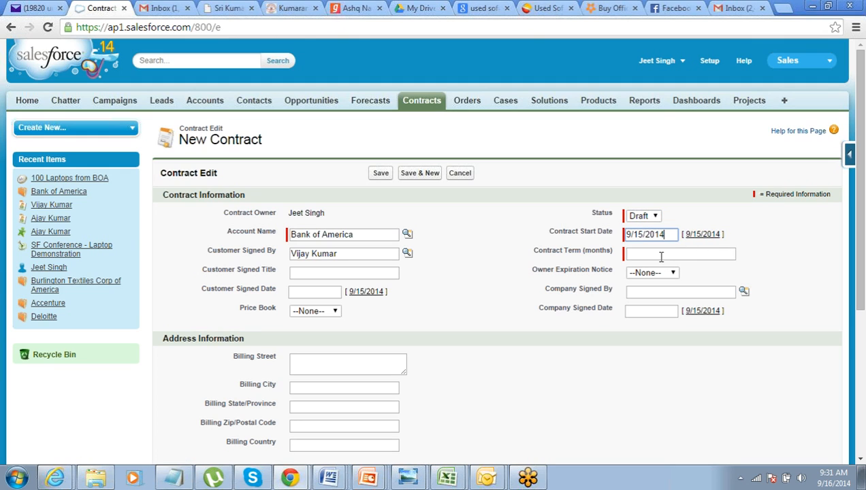
- Enter "24 Months" as the contract term and try to save the contract
left_click(660, 256)
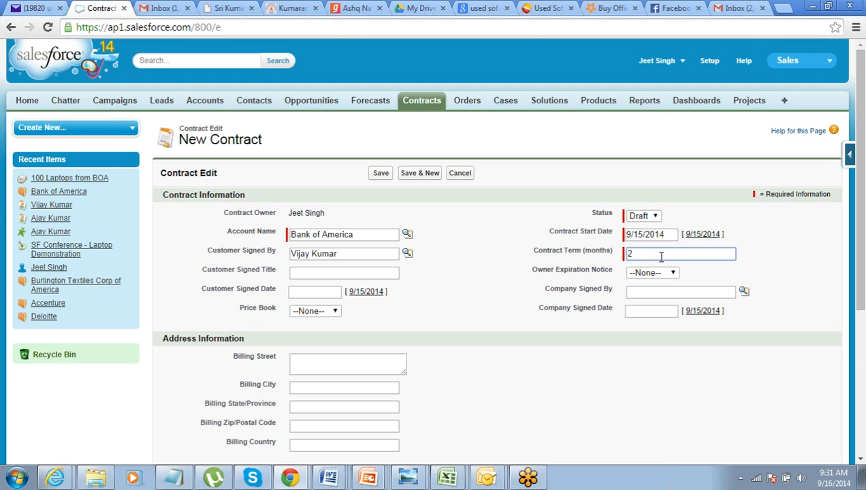
type("24 Months")
key("Tab")
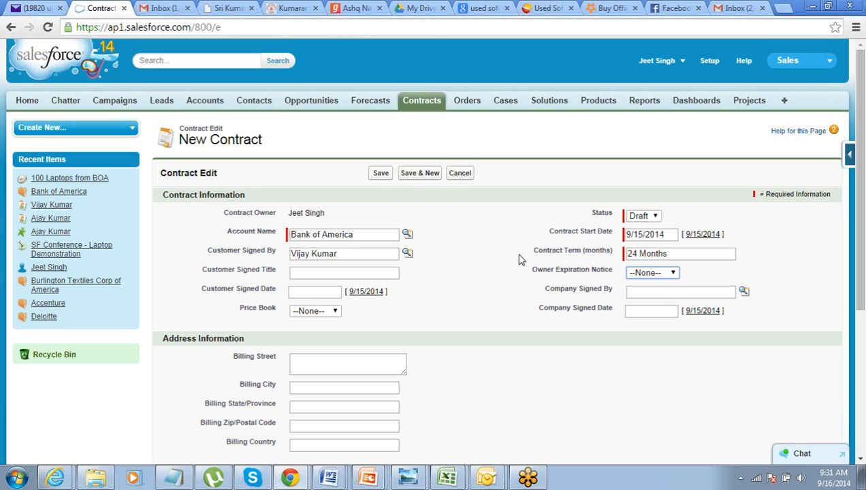
left_click_drag(504, 247, 429, 219)
left_click(428, 226)
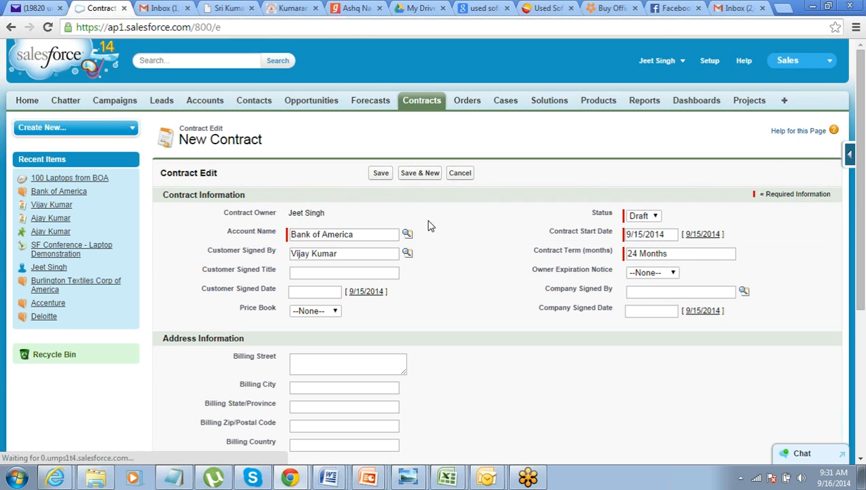
left_click(381, 173)
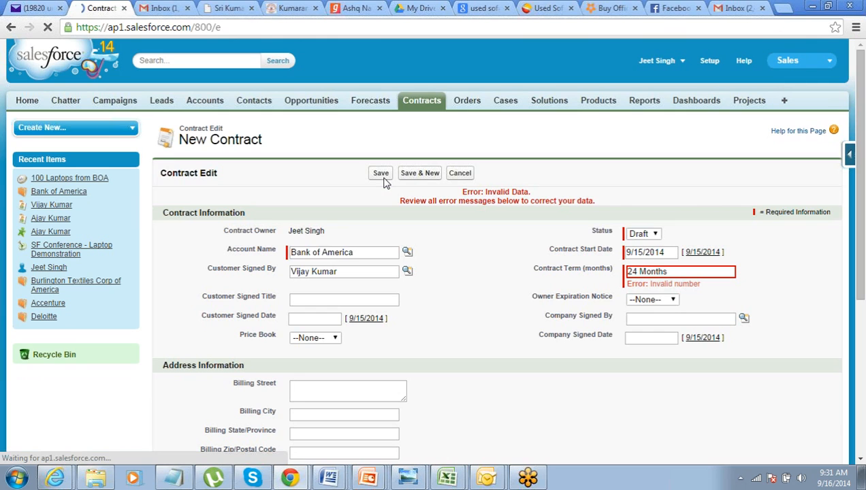
- Correct the contract term to 24 and save the contract
left_click(671, 271)
key("BackSpace")
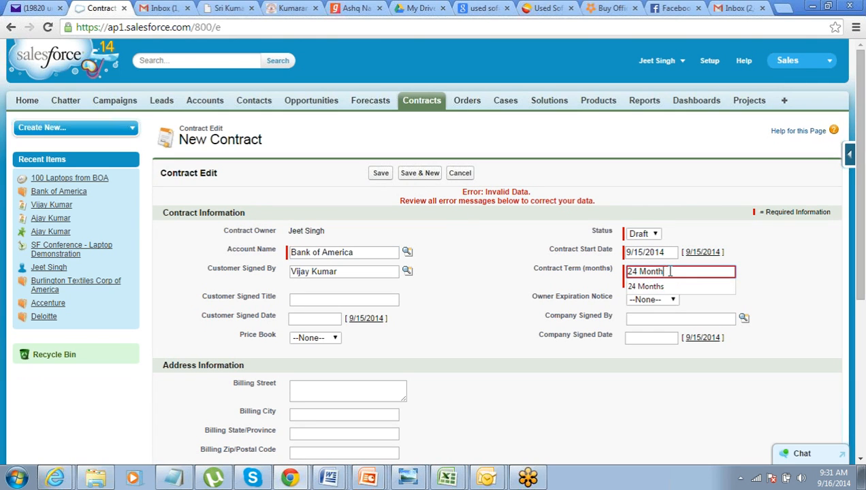
key("BackSpace")
key("BackSpace")
key("BackSpace")
left_click(550, 253)
left_click(392, 175)
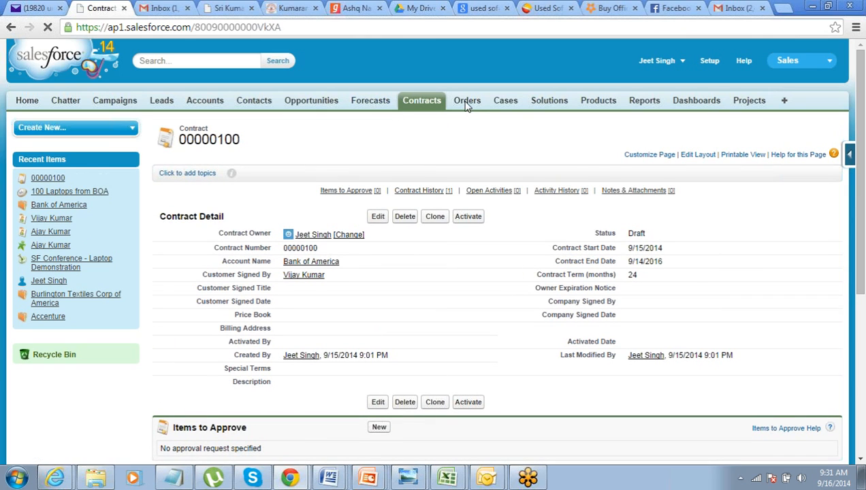
- Start a new order and set its start date to 12/1/2014
left_click(467, 107)
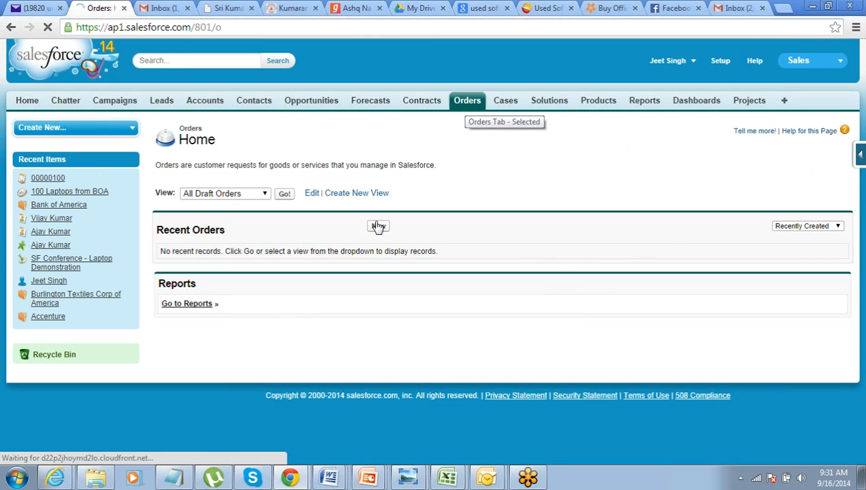
left_click(376, 228)
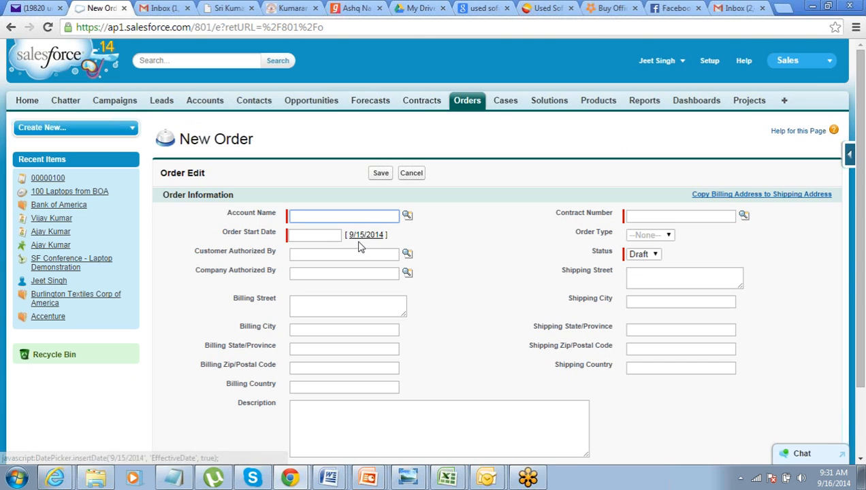
left_click(332, 235)
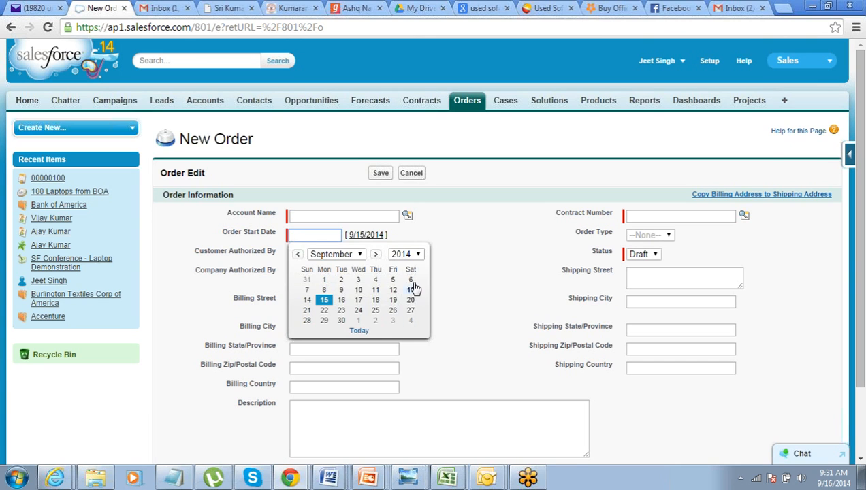
left_click(358, 256)
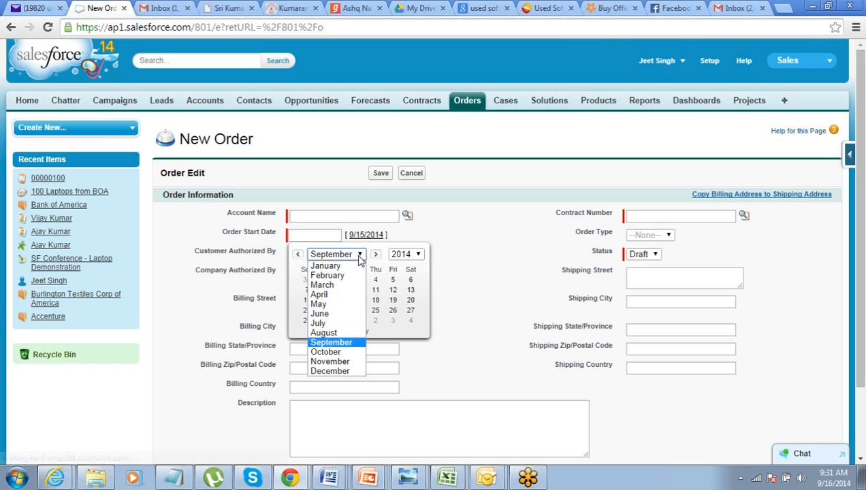
left_click(330, 372)
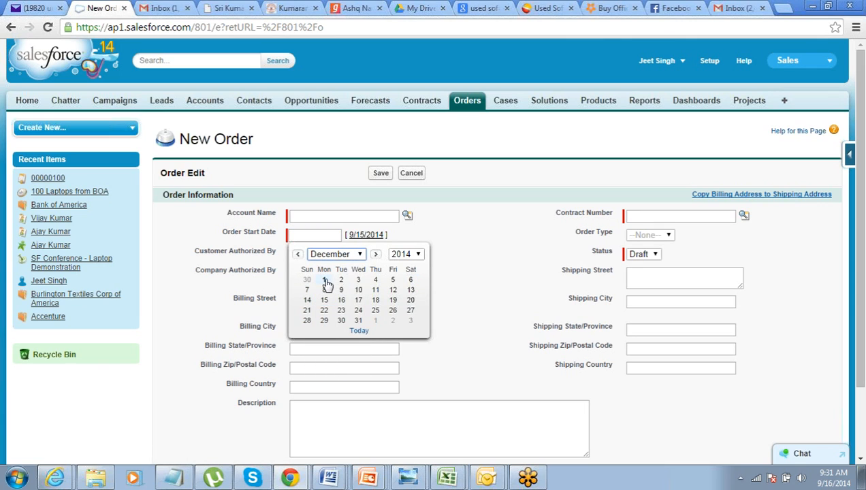
left_click(324, 279)
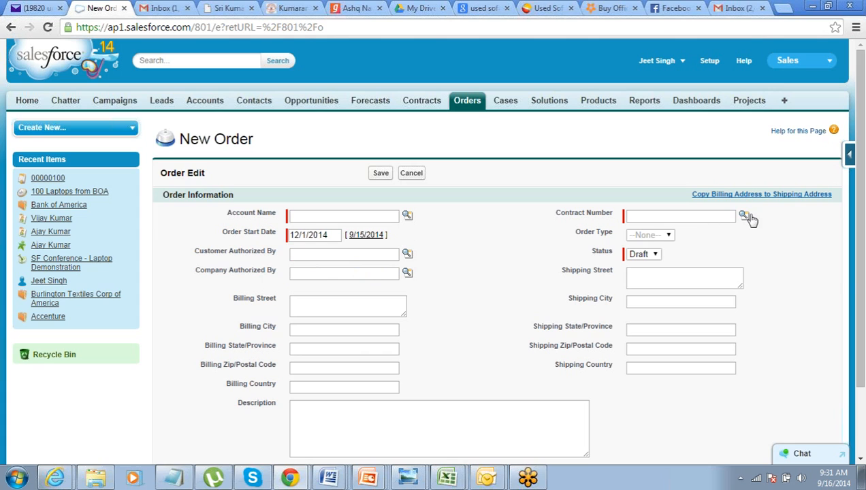
- Link the order to the recently viewed Bank of America contract and save the order
left_click(744, 216)
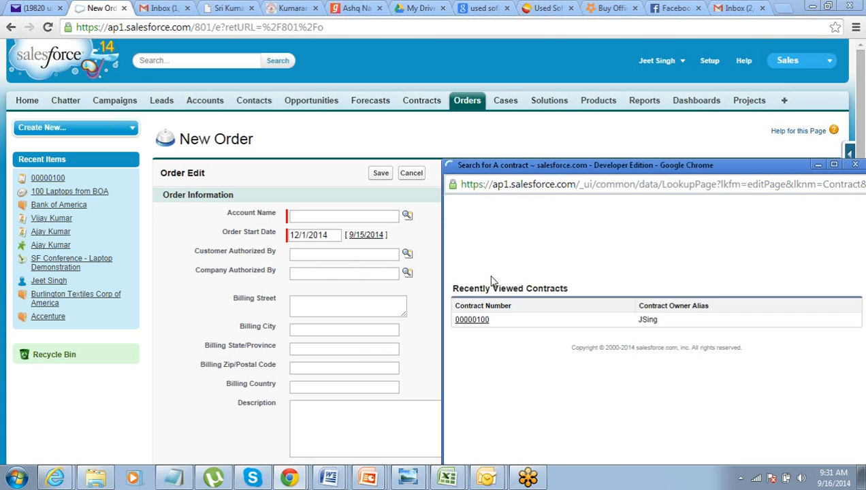
left_click(473, 323)
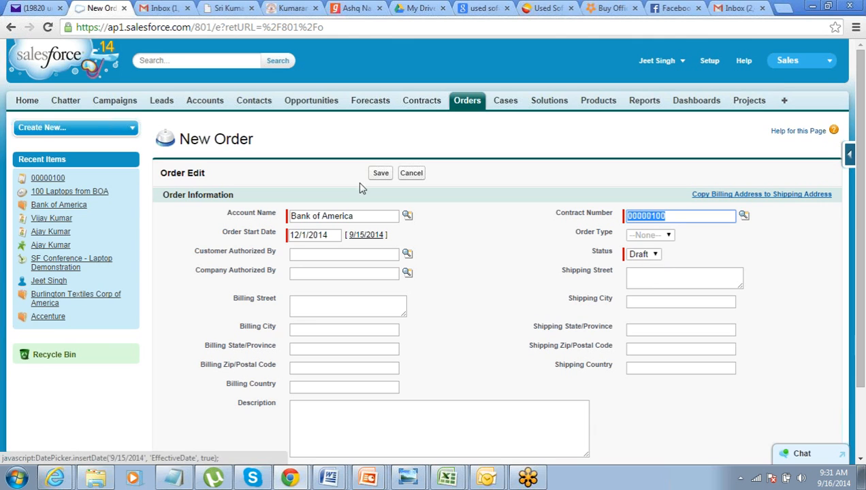
left_click(378, 176)
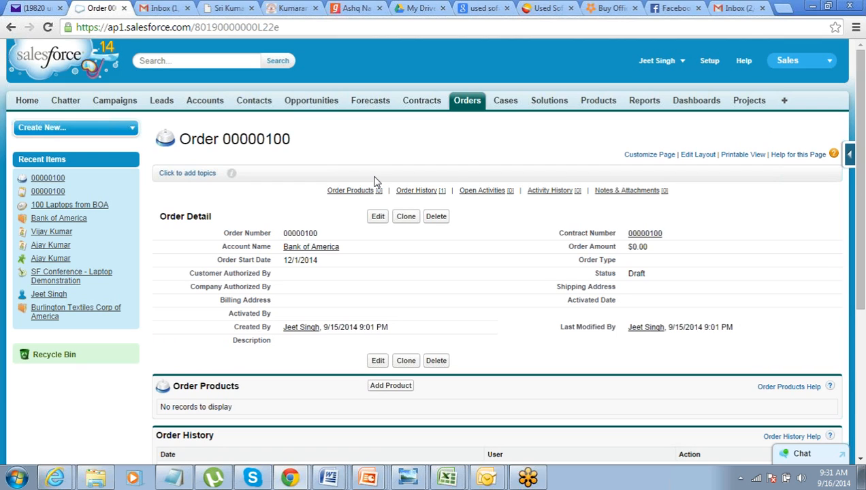
- Start a new case with the first recently viewed Bank of America contact as its contact
left_click(507, 103)
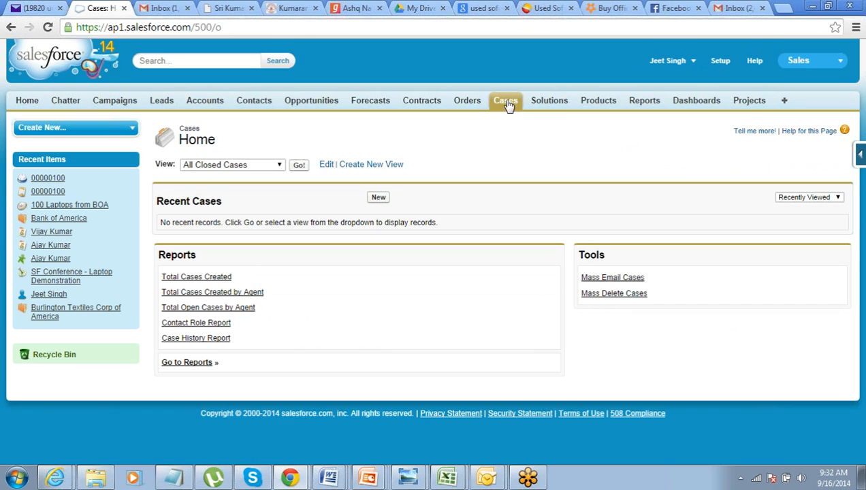
left_click(379, 203)
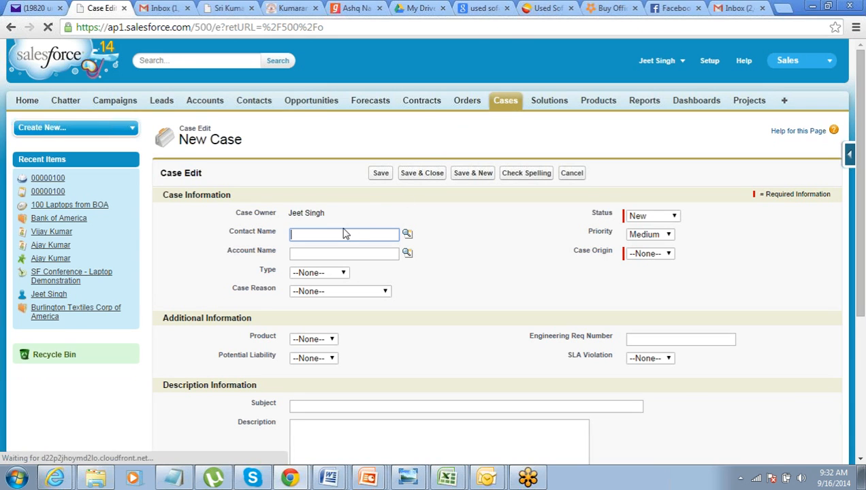
left_click(406, 235)
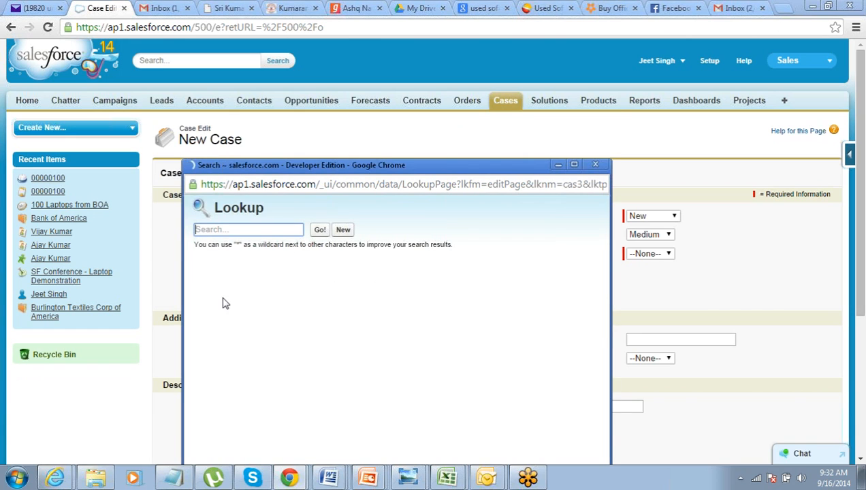
left_click(217, 320)
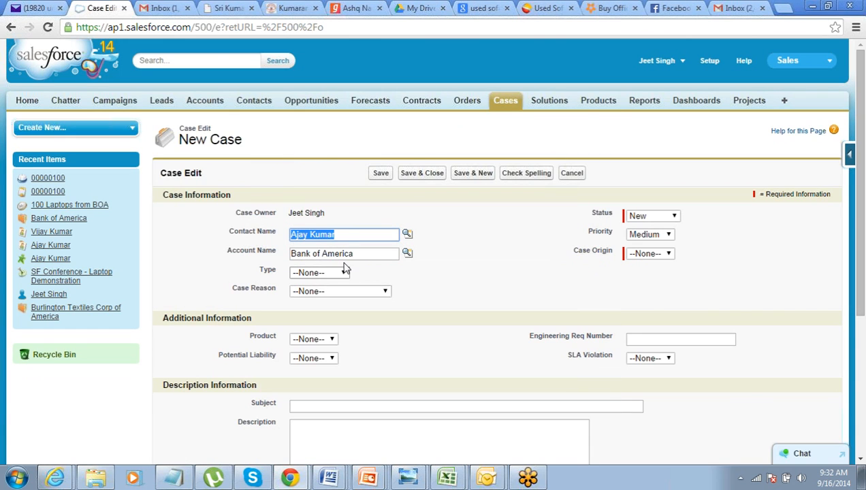
- Enter "Monitors are not working" as the case's subject
left_click(319, 403)
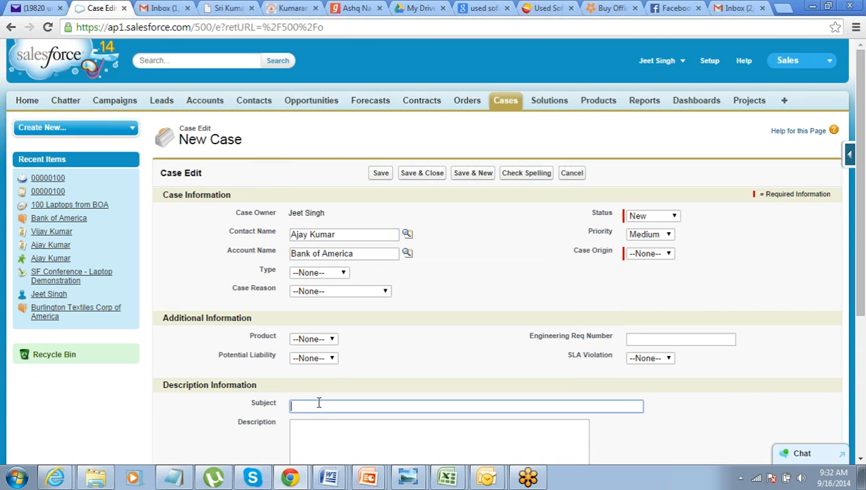
type("Monitors are not working")
key("Tab")
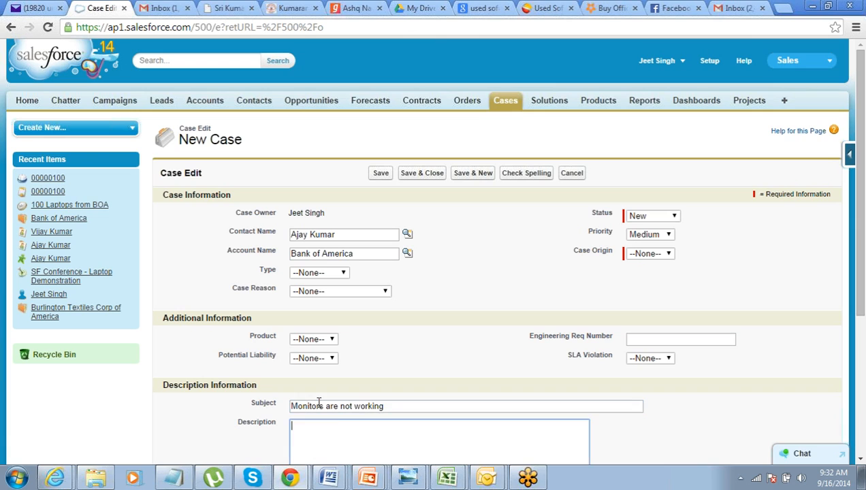
- Enter "Blank Monitor" as the case's description and try to save the case
type("Blank Monitor")
left_click(381, 174)
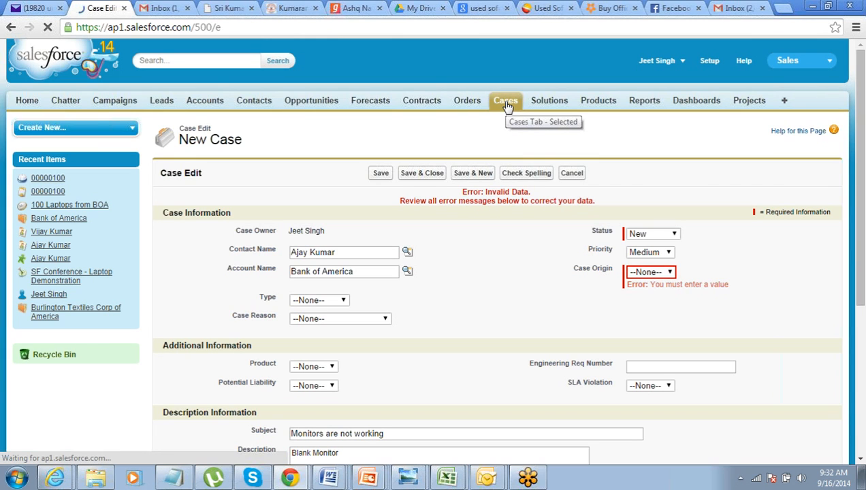
- Set the case origin to Phone and save the case
left_click(645, 275)
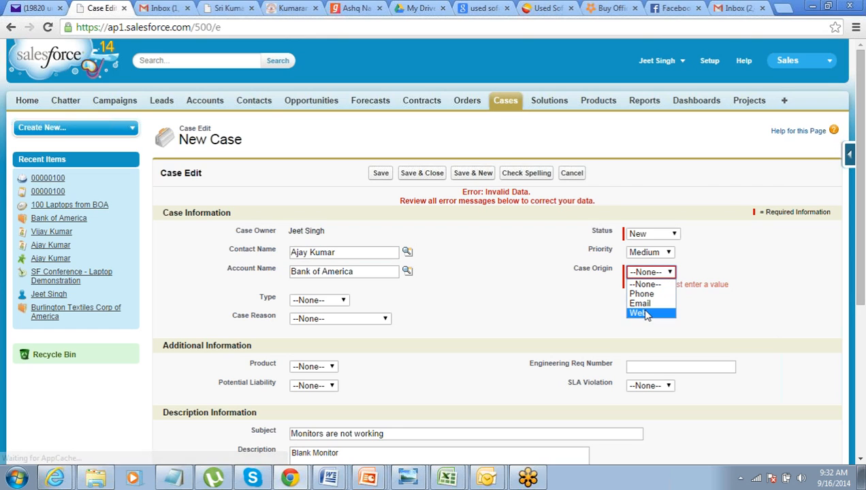
left_click(641, 293)
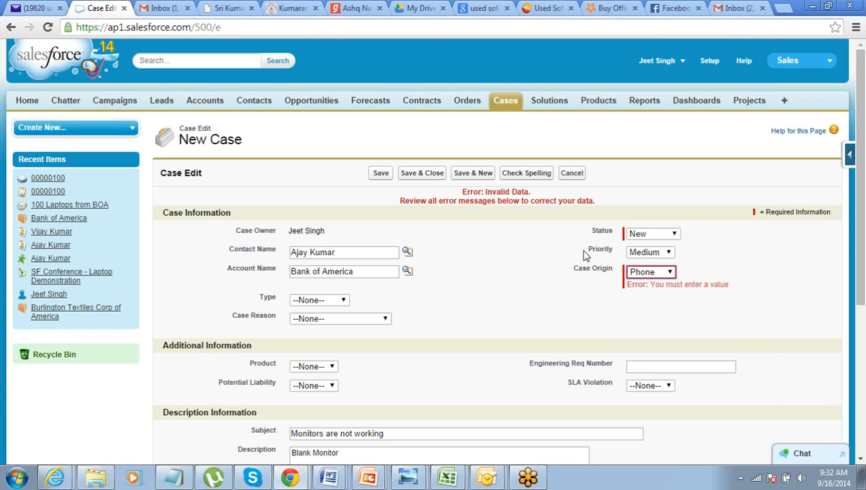
left_click(381, 175)
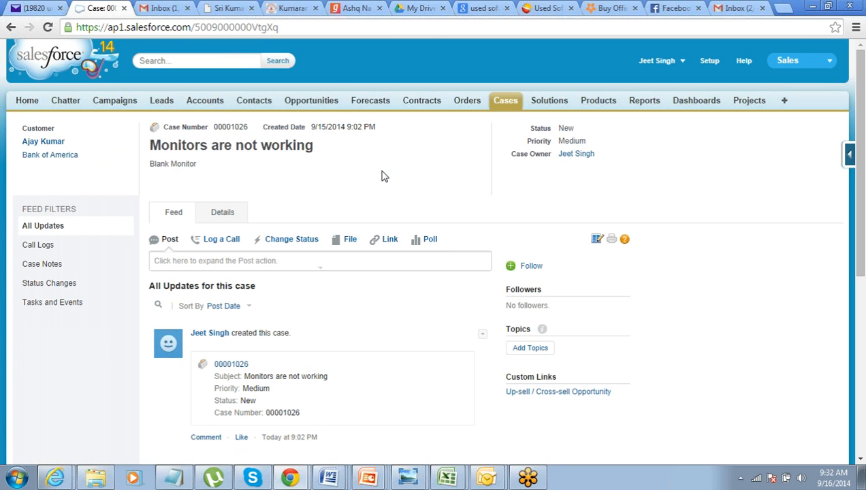
- Open the Solutions home page to look over its solution views, recent solutions and reports
left_click(549, 104)
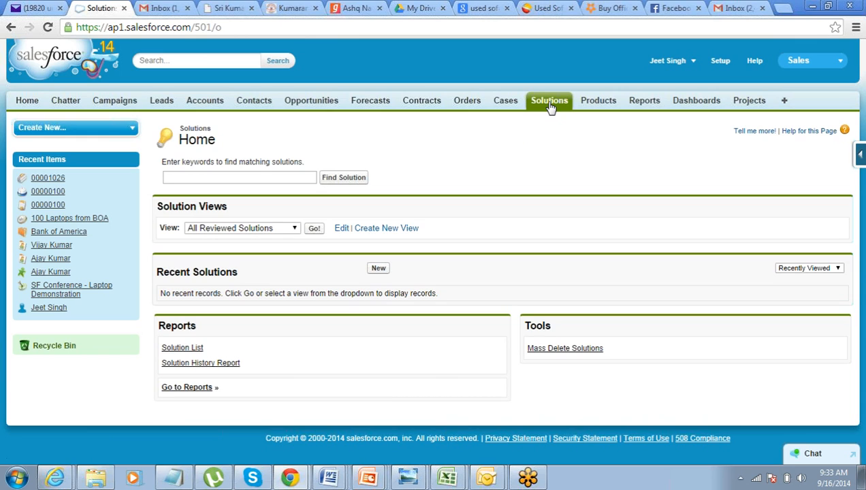
left_click(550, 107)
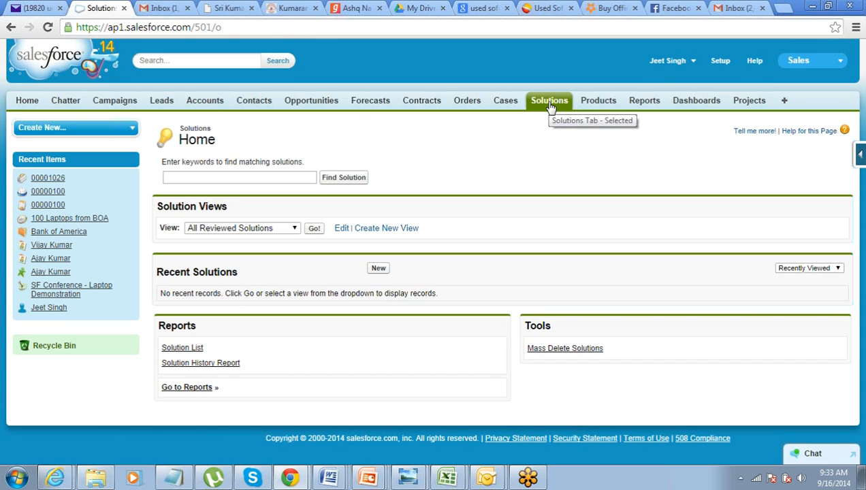
left_click(550, 107)
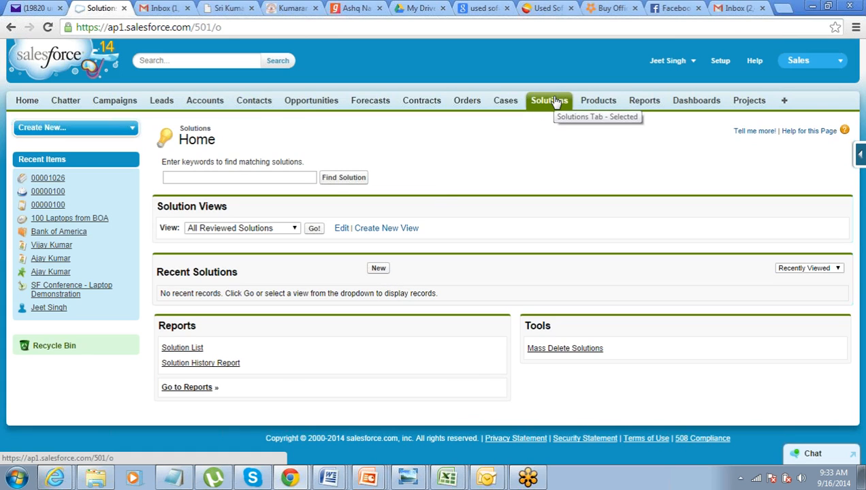
- Start a new product record and name it "Model G45"
left_click(591, 103)
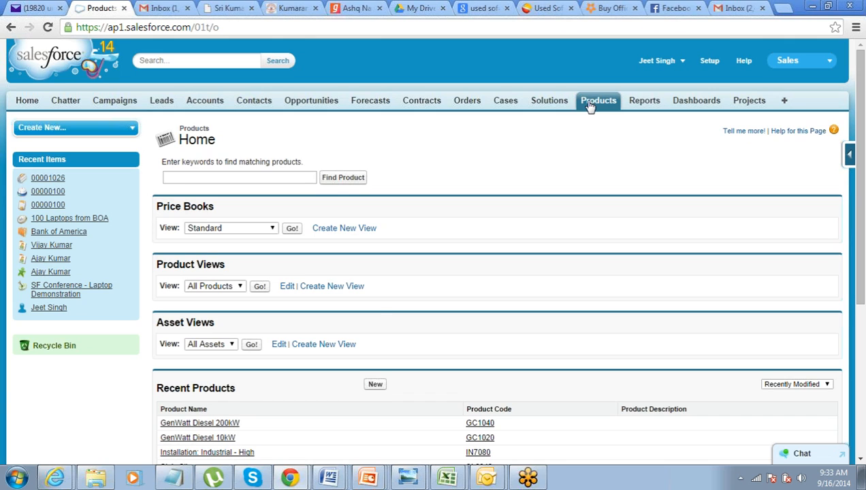
left_click(376, 386)
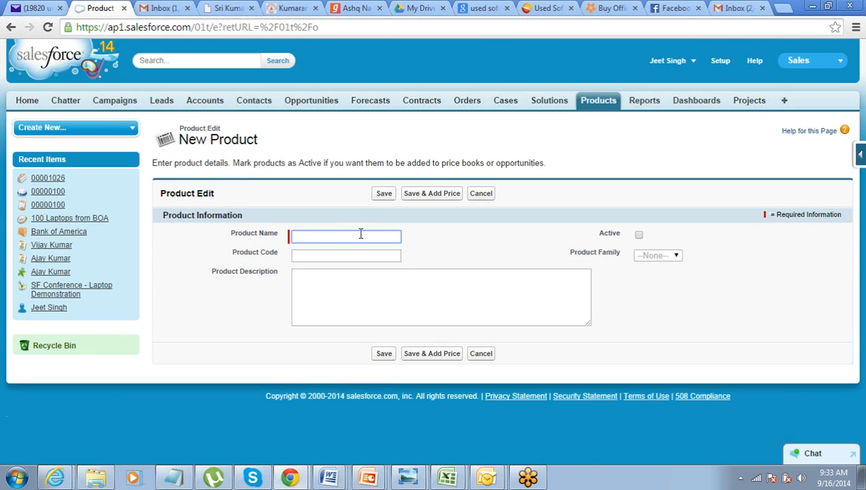
type("Model G45")
key("Tab")
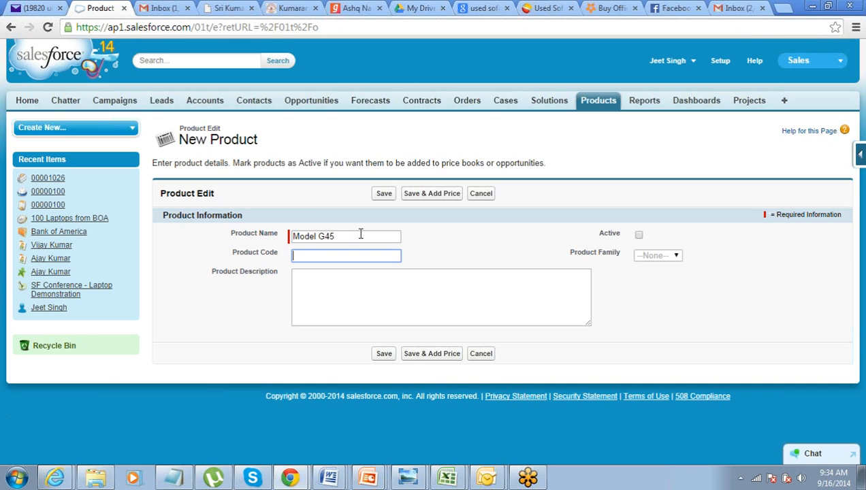
- Set the new product's code to 7YhG5 and mark the product as active
type("7YhG5")
left_click(639, 236)
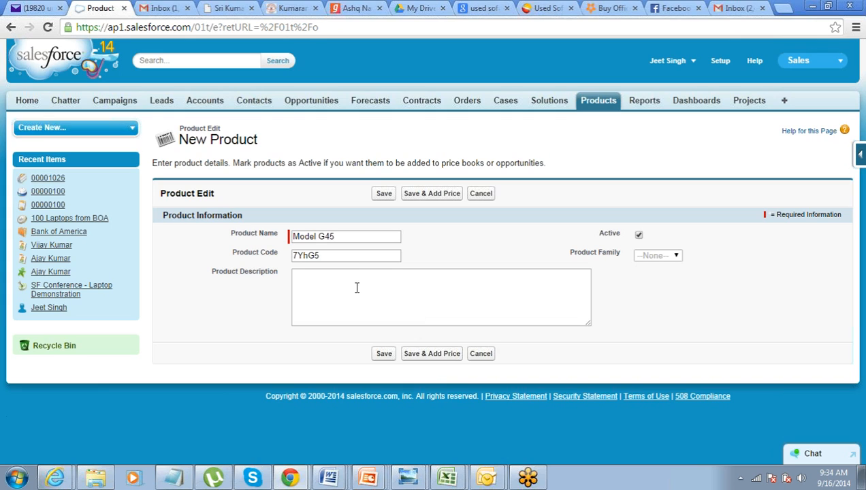
double_click(362, 236)
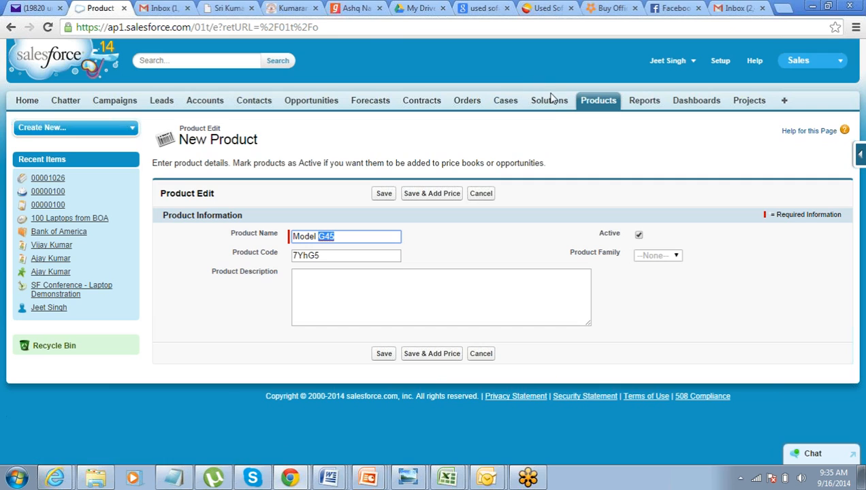
left_click(859, 32)
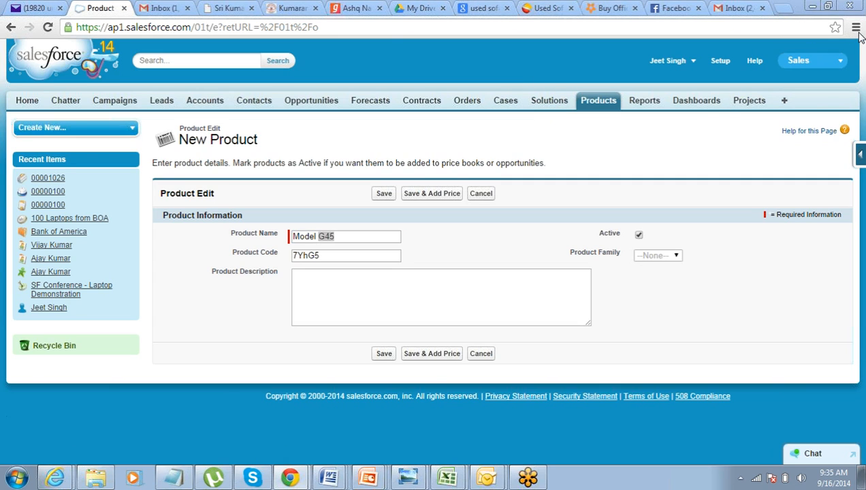